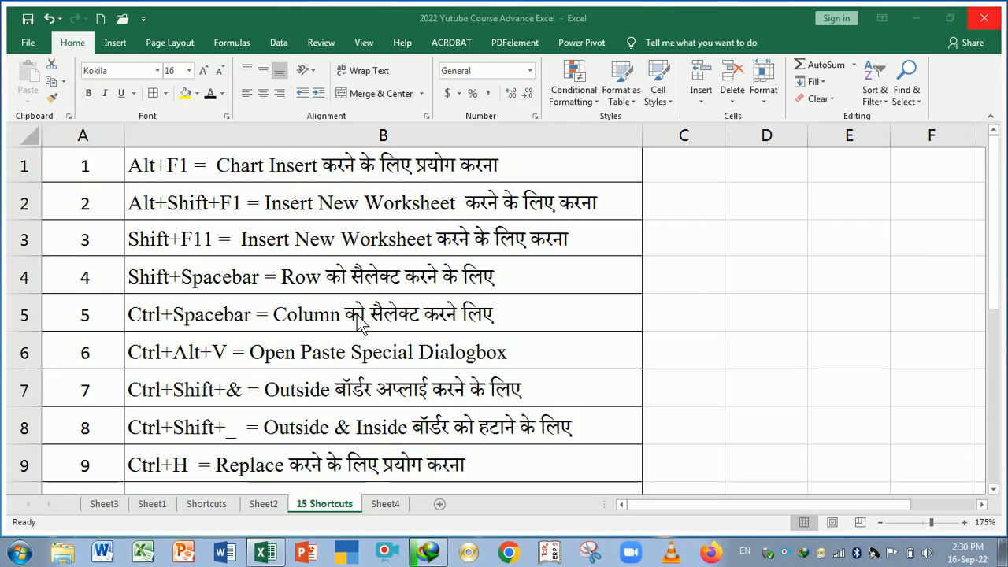
Insert a default column chart from the marks table A1:H9 on Sheet4 and move it toward the empty columns beside the data.
click(315, 176)
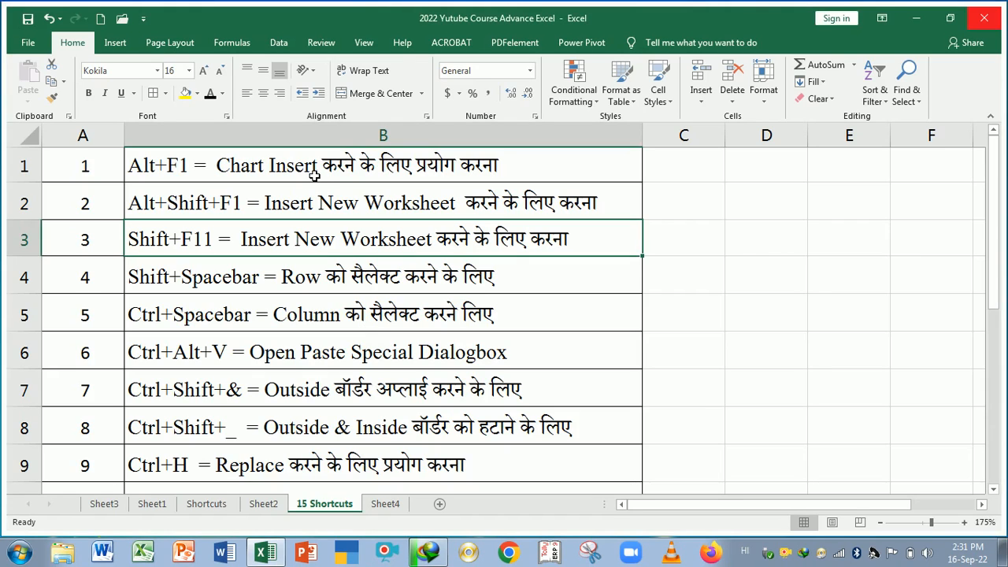
click(314, 177)
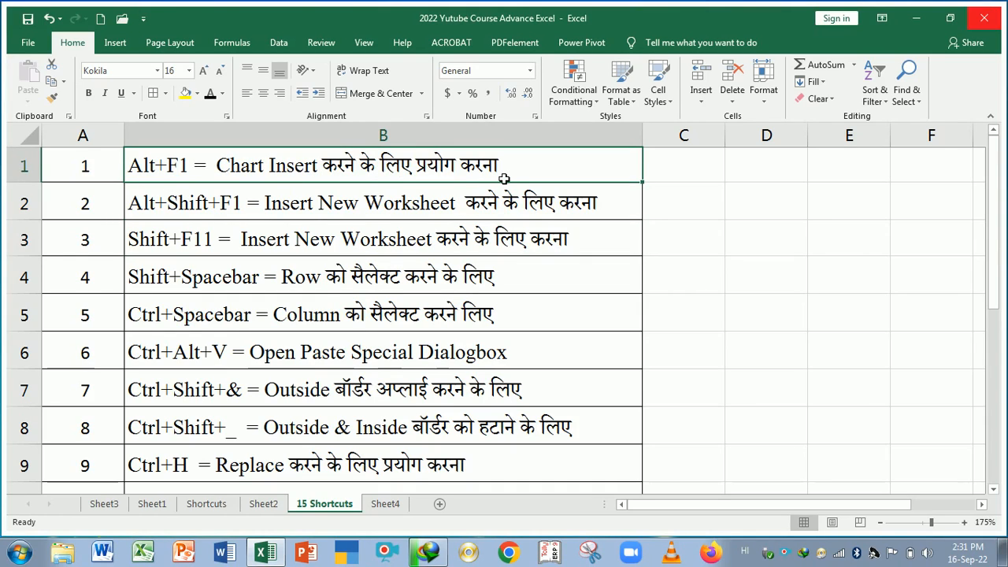
click(396, 508)
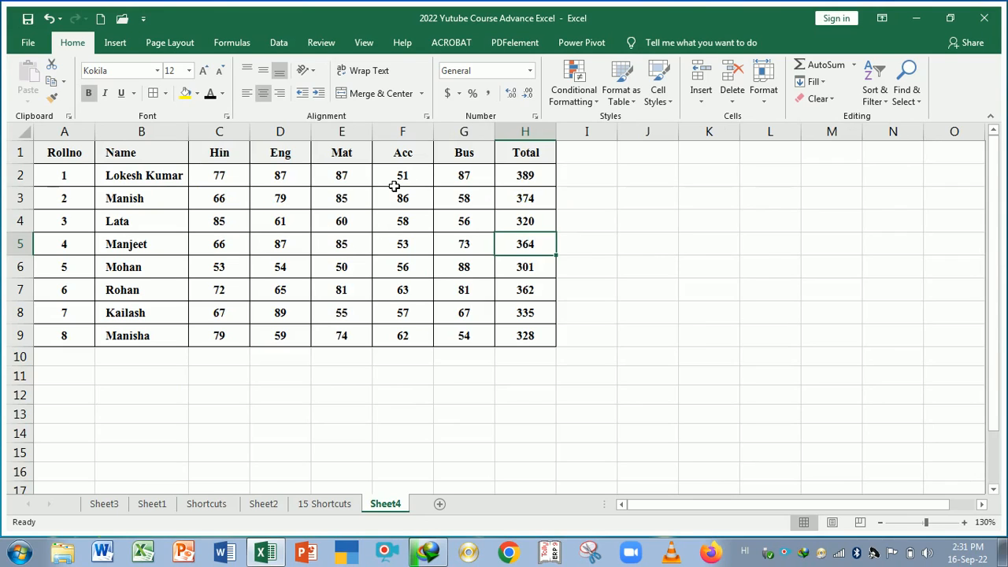
drag(74, 158, 519, 330)
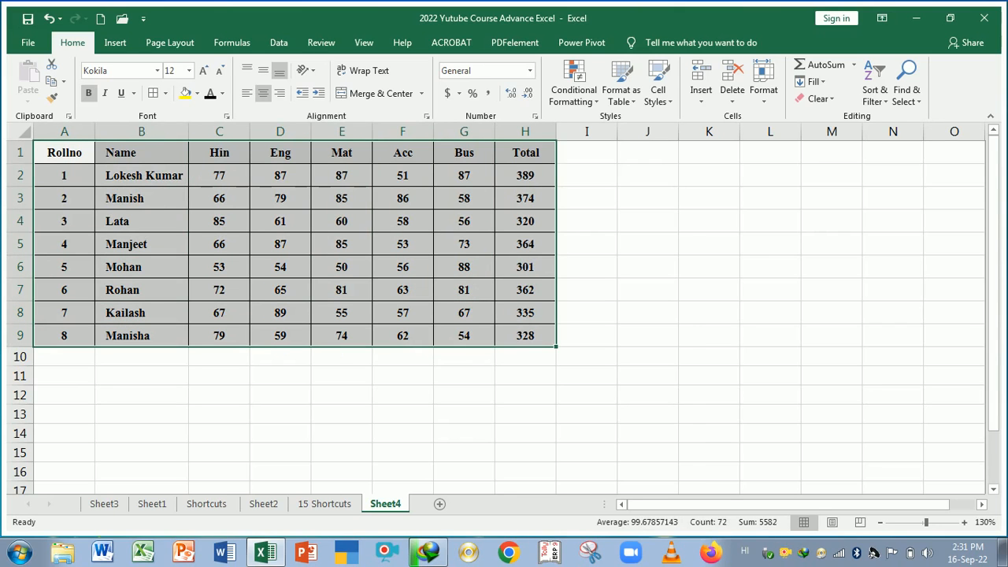
click(314, 504)
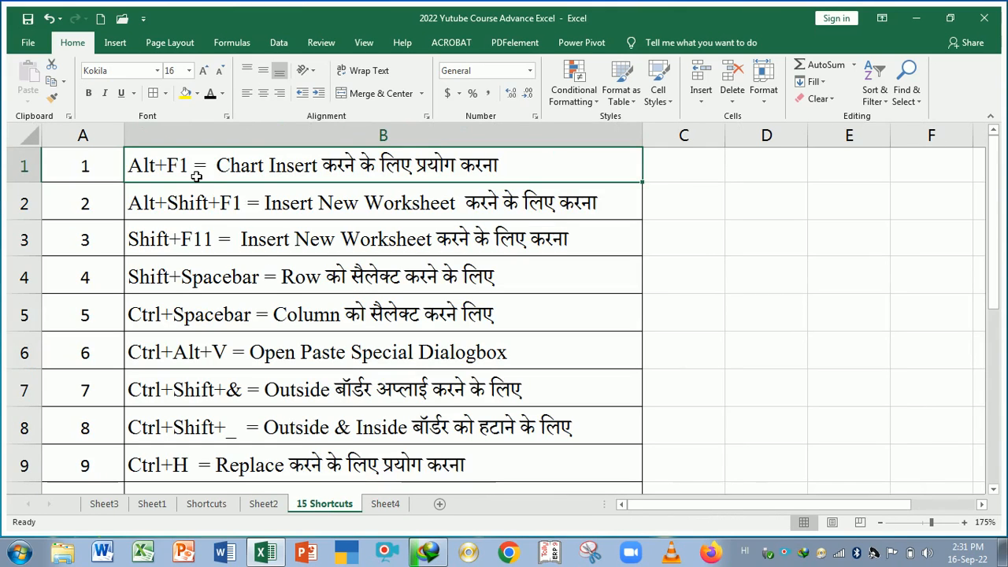
click(384, 509)
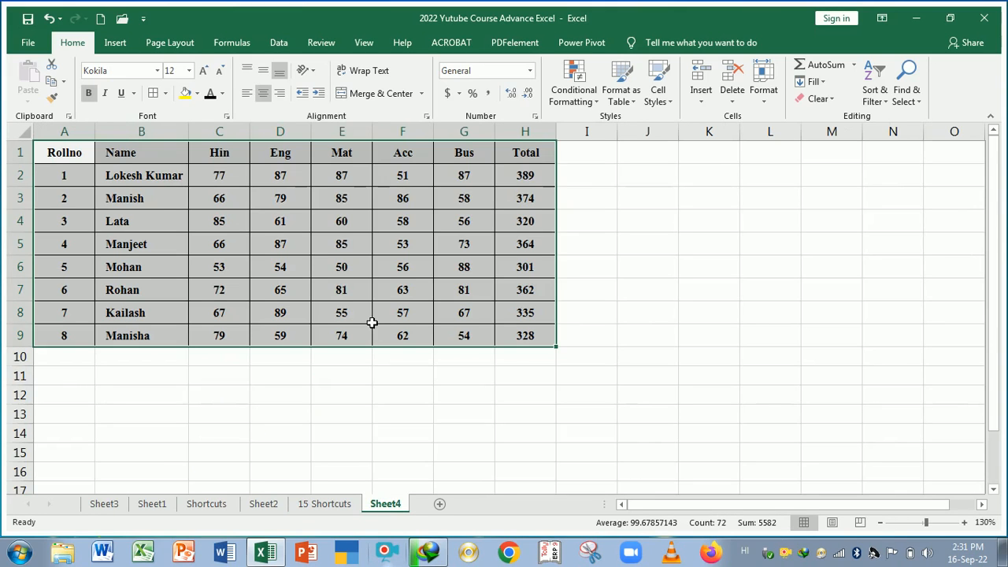
key(alt+F1)
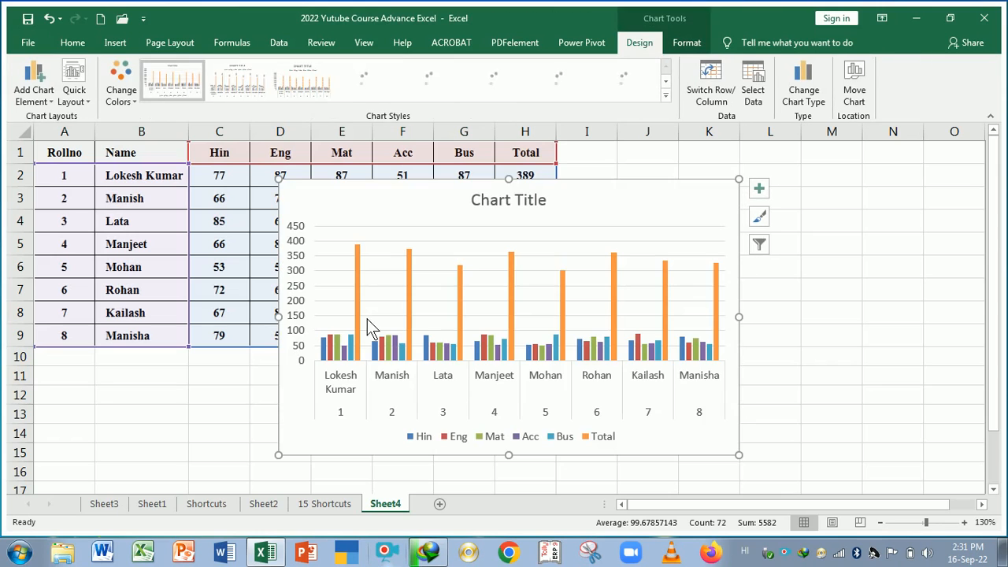
drag(438, 205, 572, 225)
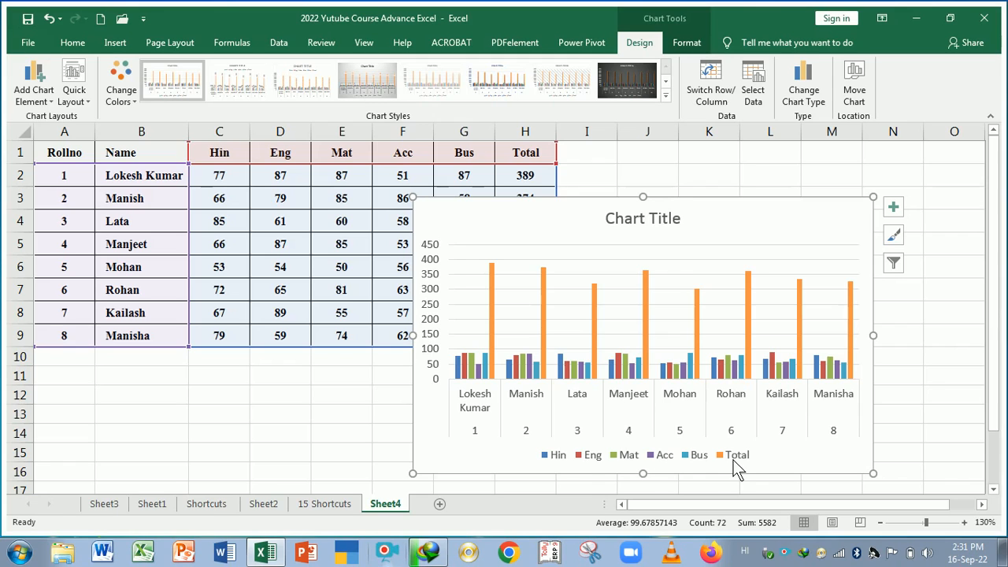
Change the marks chart's type to Stacked Column.
click(664, 94)
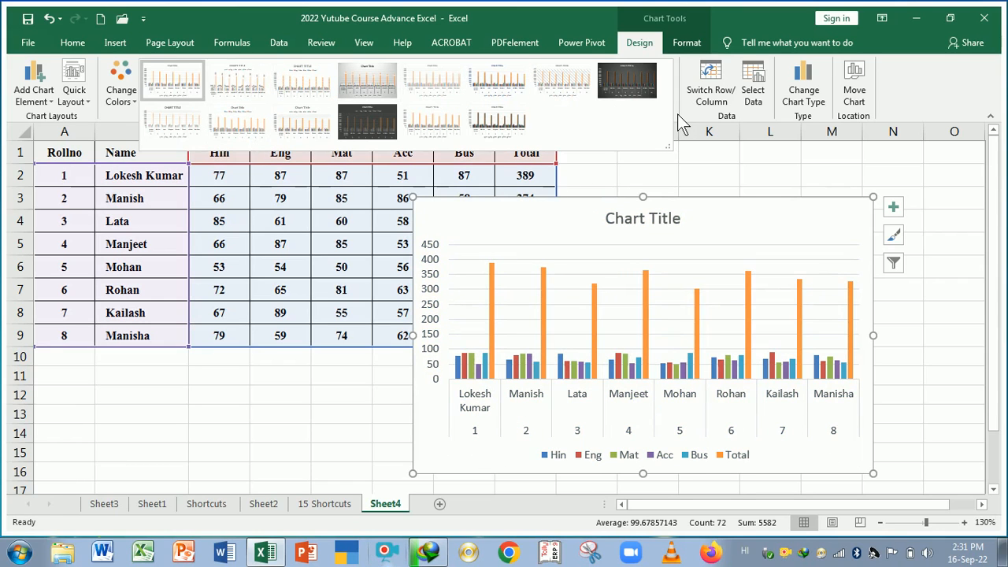
click(678, 115)
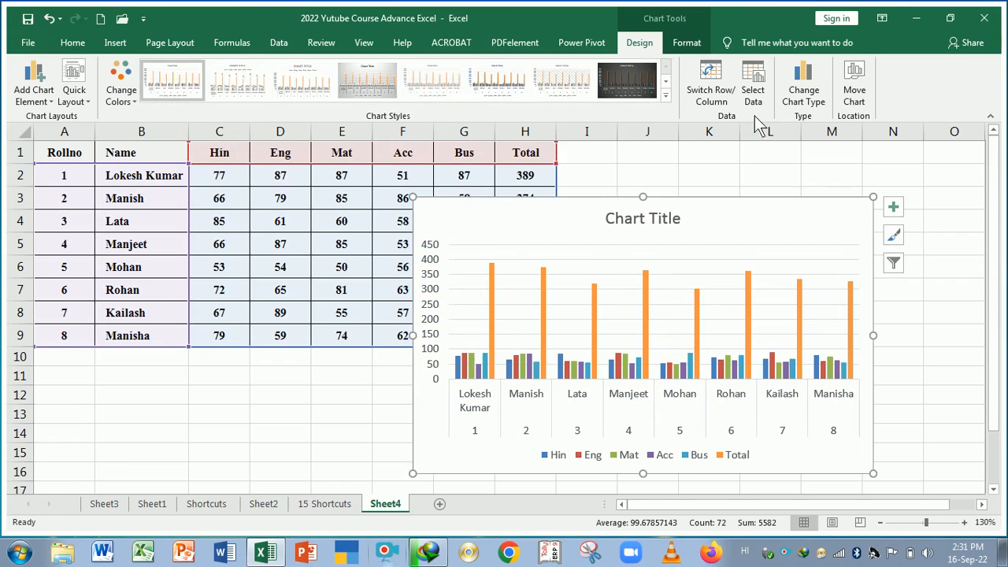
click(810, 80)
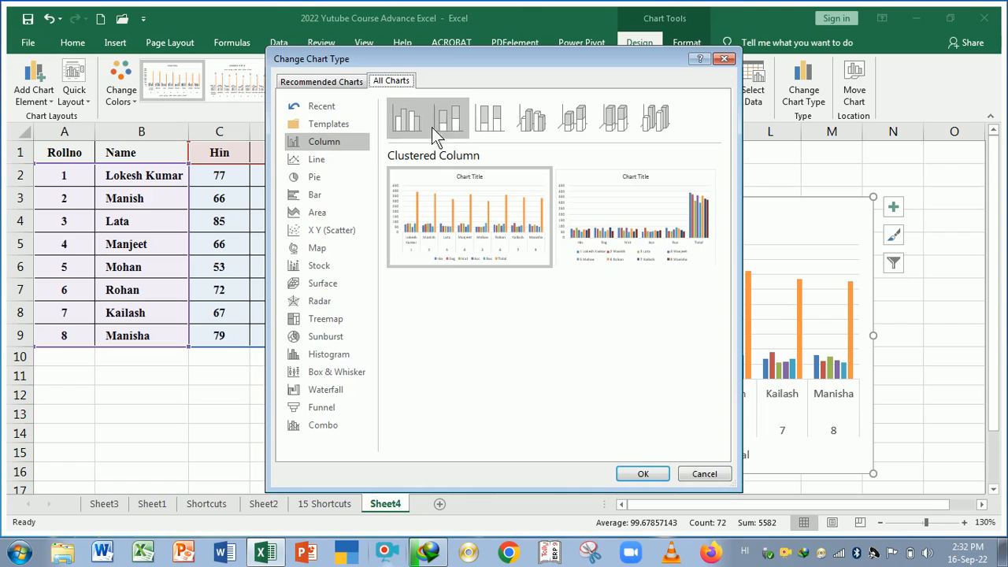
click(455, 122)
click(494, 123)
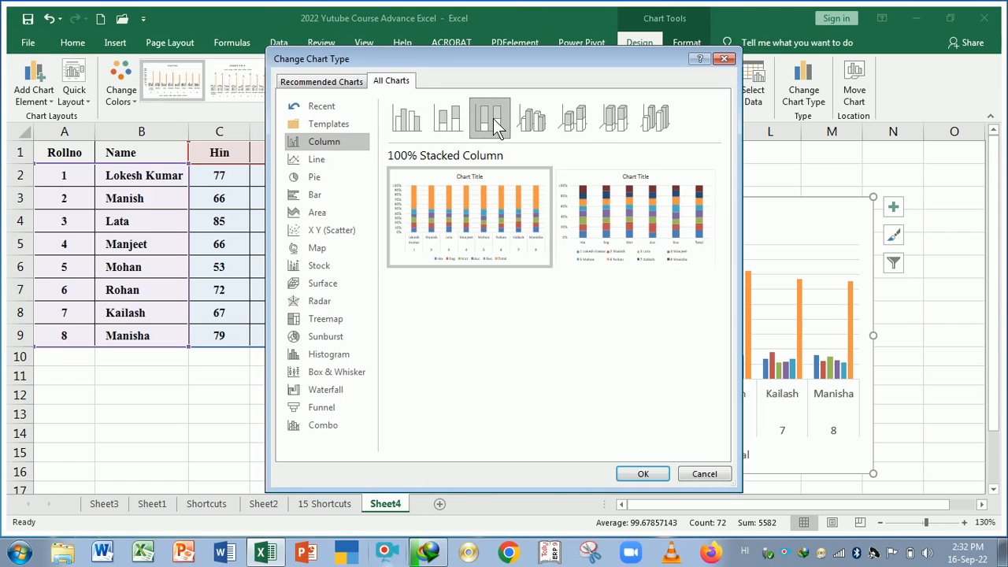
click(445, 122)
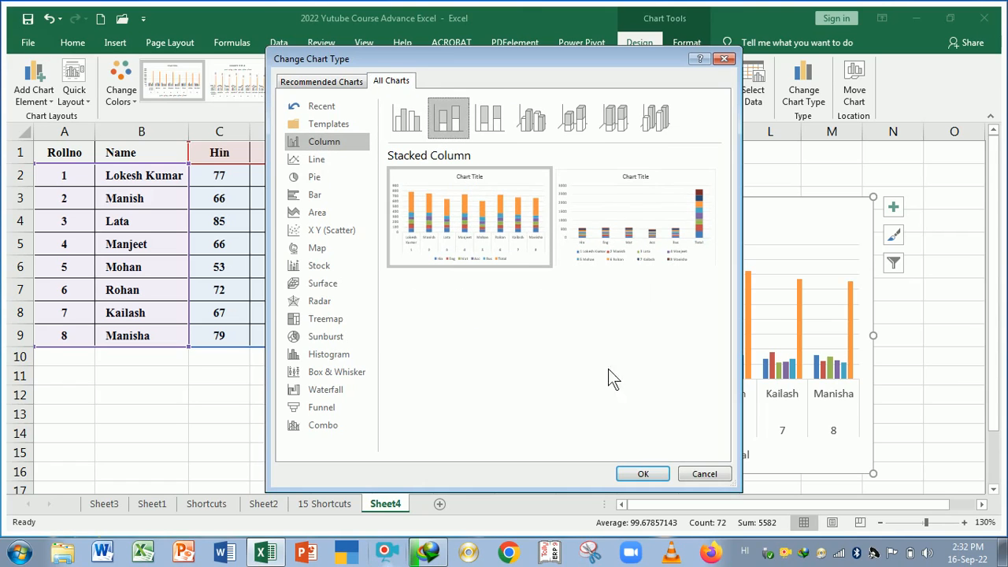
click(643, 475)
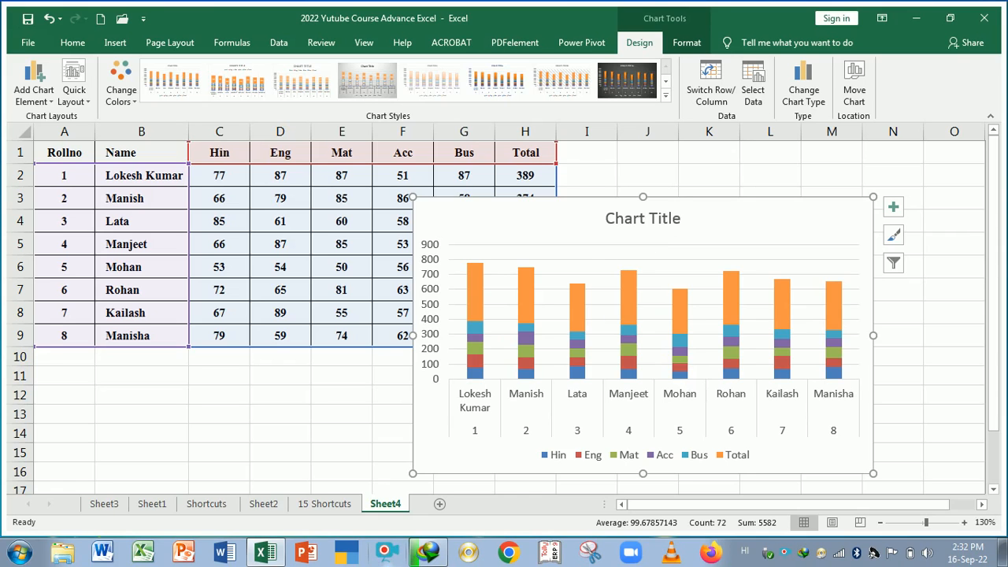
Change the stacked marks chart to a Pie chart and apply chart Style 3.
click(804, 98)
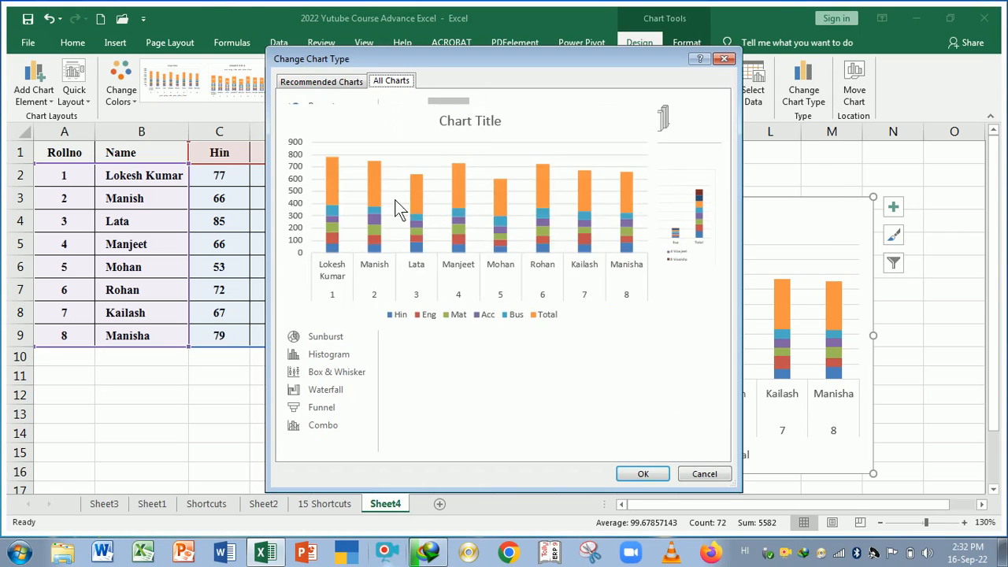
click(325, 178)
mouse_move(418, 214)
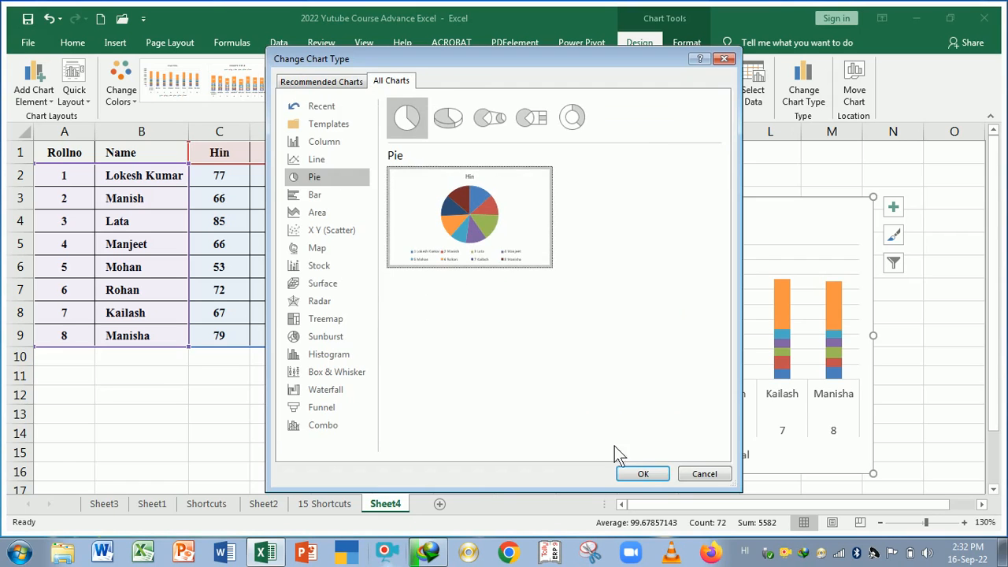
click(643, 473)
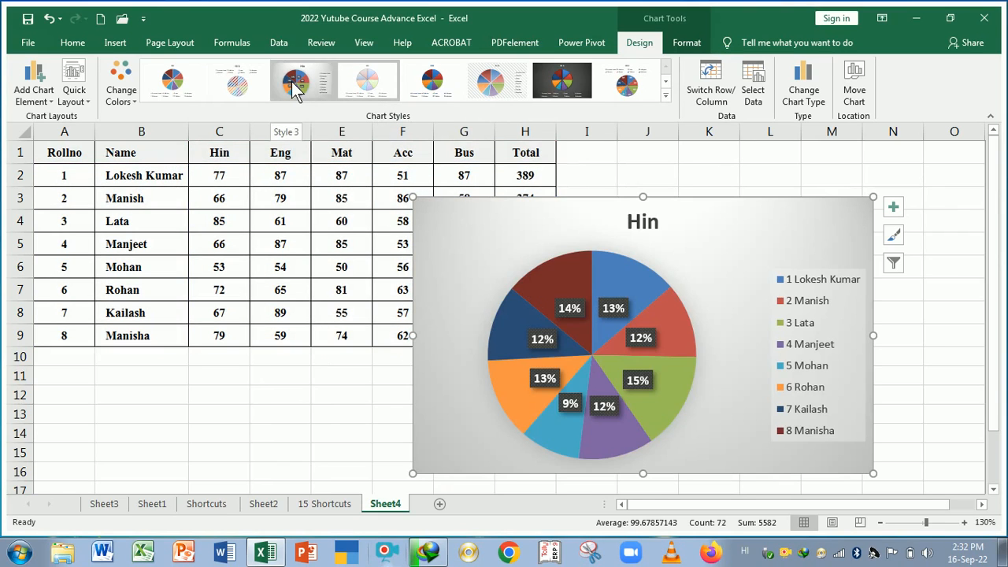
click(295, 88)
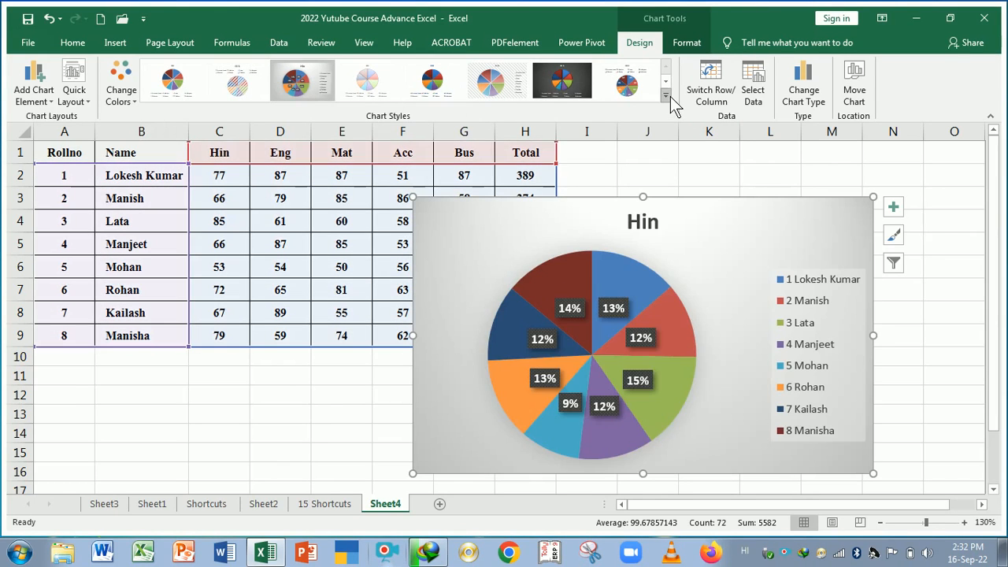
Delete the pie chart from Sheet4.
click(666, 95)
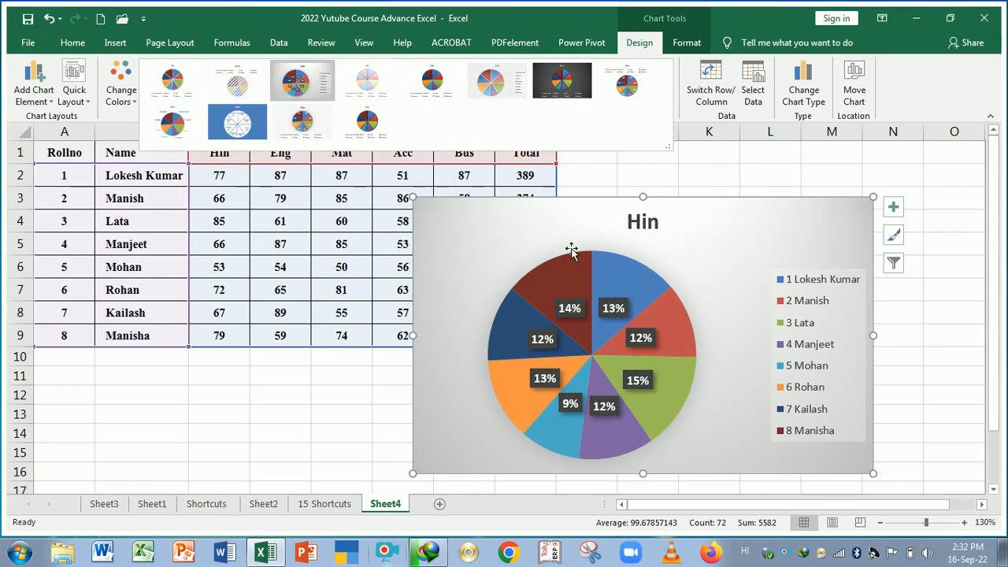
click(585, 242)
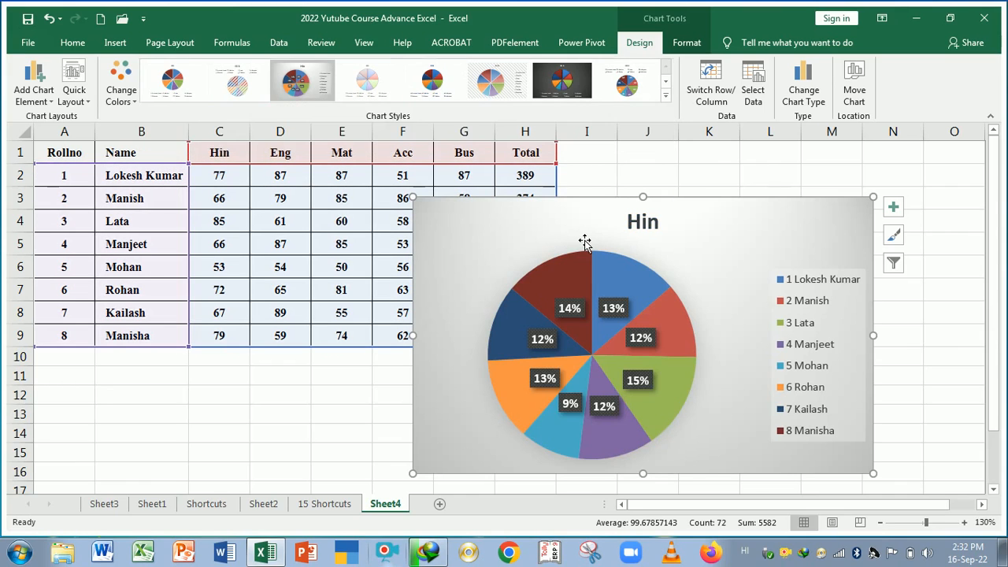
key(Delete)
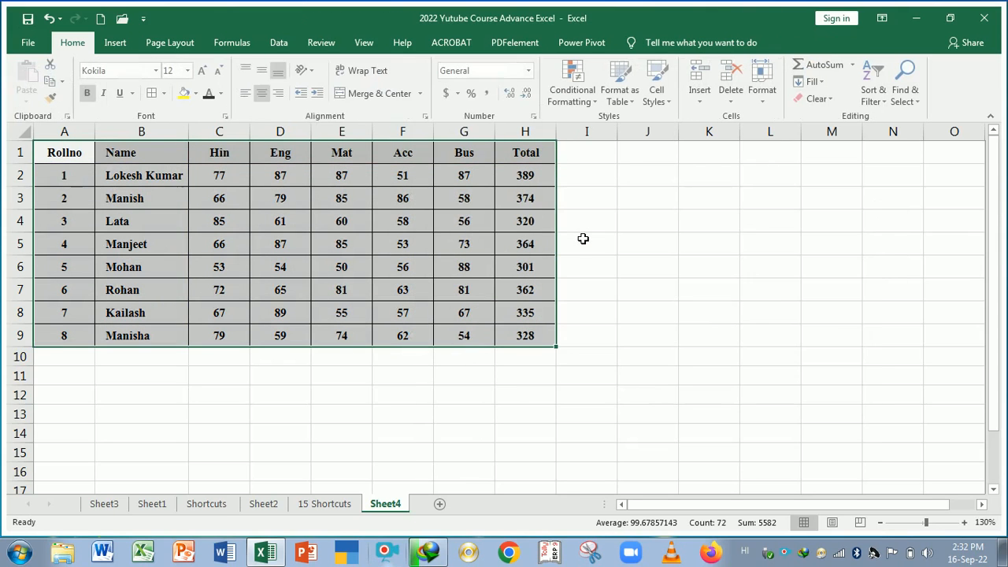
Insert a new blank worksheet directly before Sheet4.
click(338, 505)
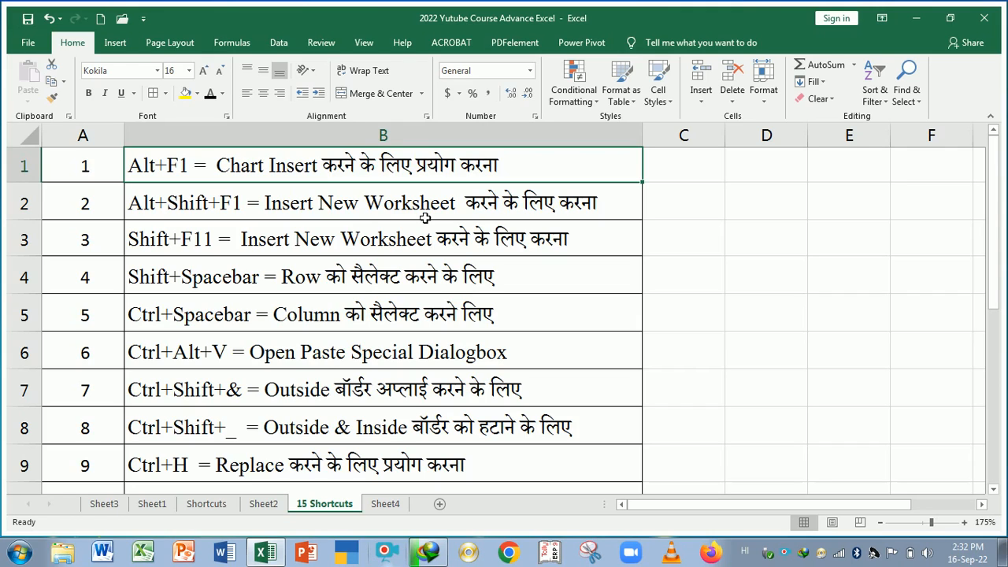
click(391, 505)
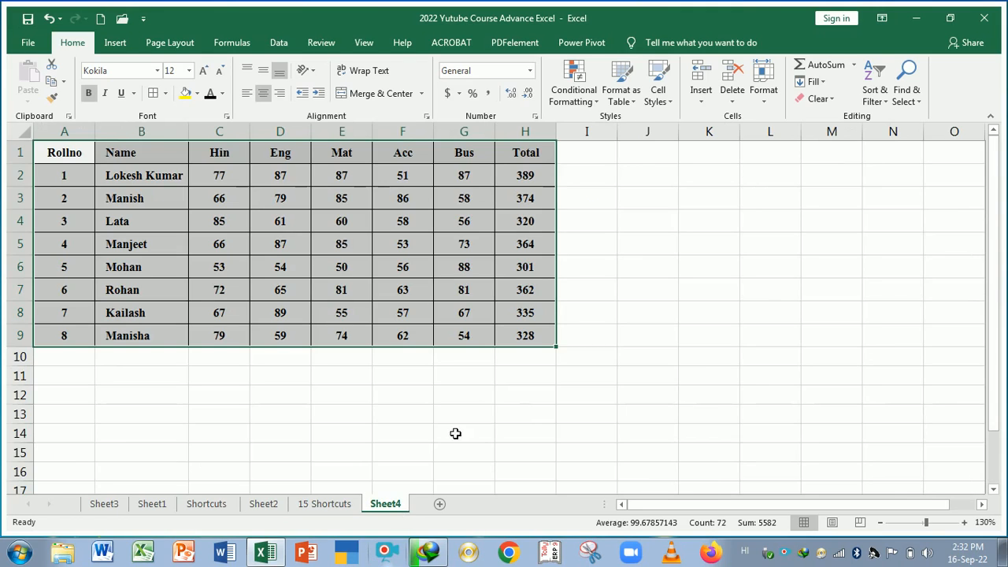
click(639, 334)
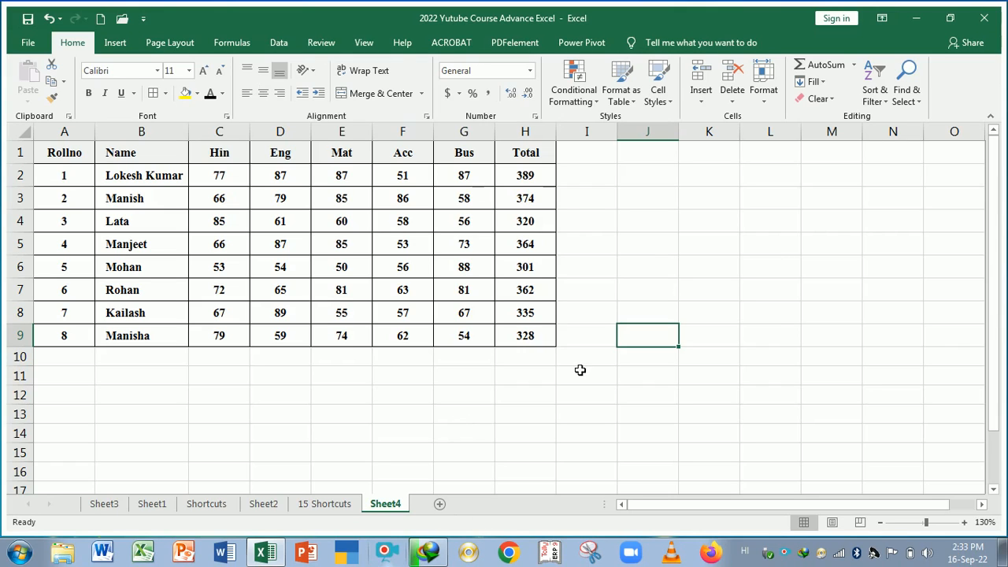
key(ctrl+alt+F12)
key(shift+F11)
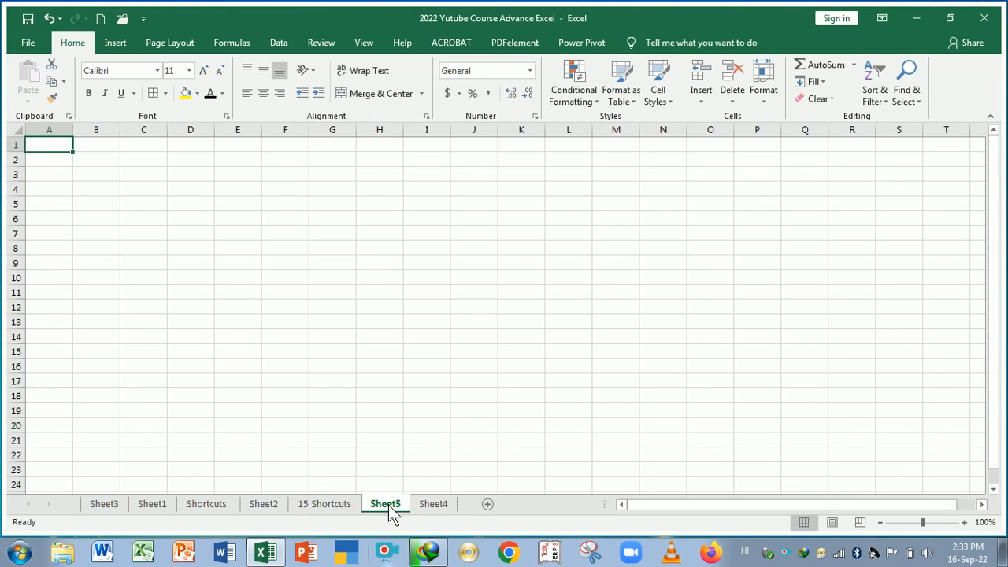
Insert another blank worksheet before the 15 Shortcuts sheet and delete it again.
click(333, 509)
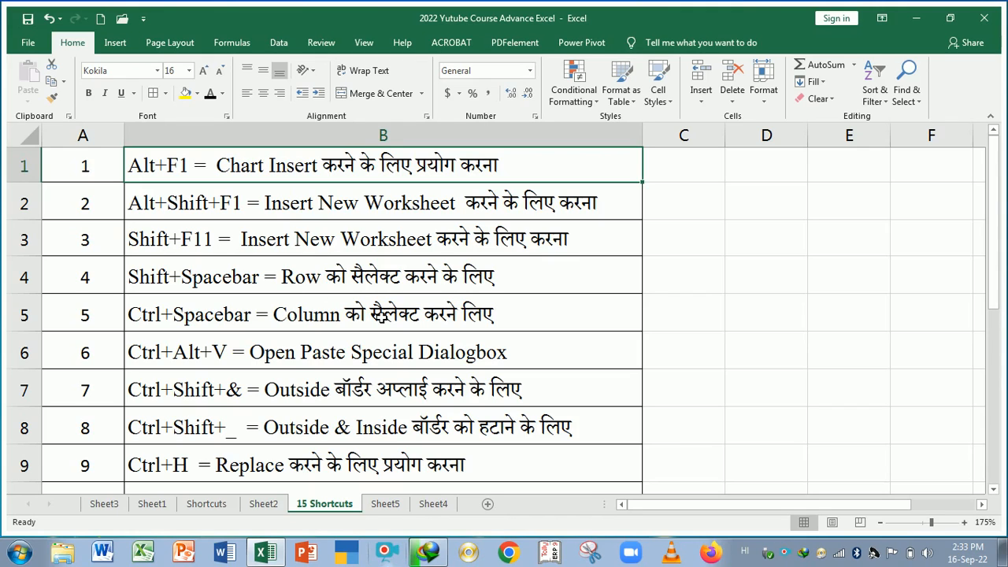
key(shift+F11)
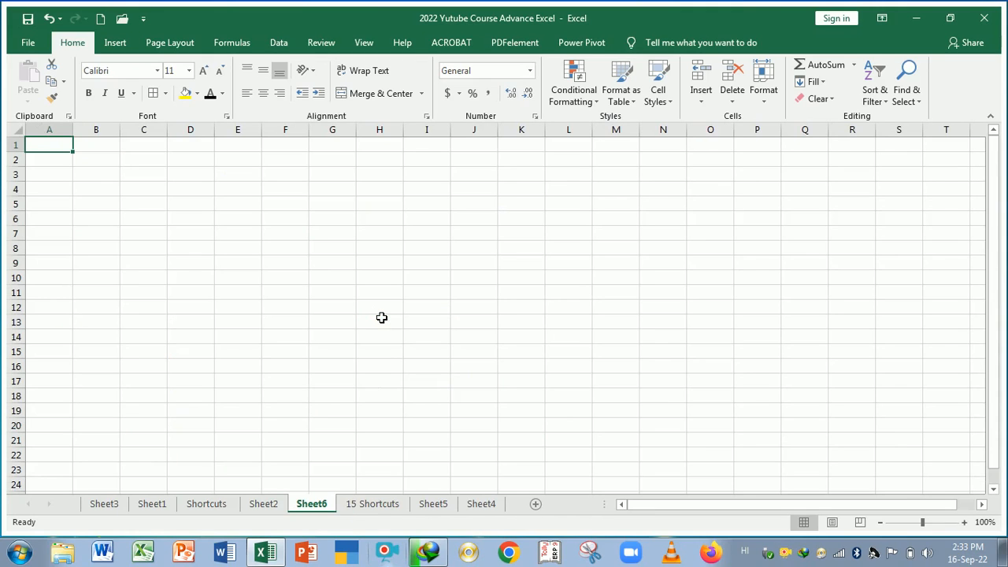
right_click(323, 508)
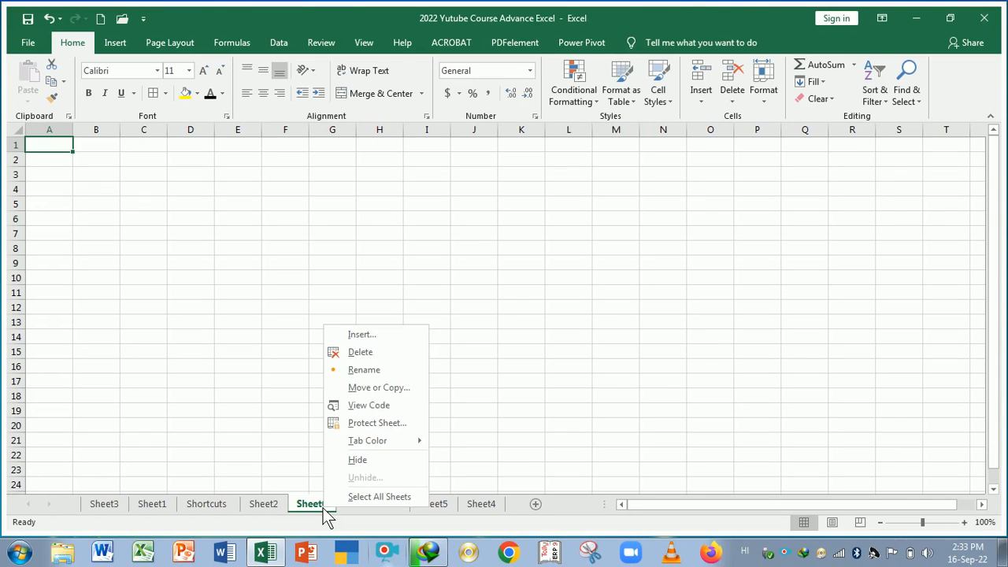
click(360, 354)
click(477, 318)
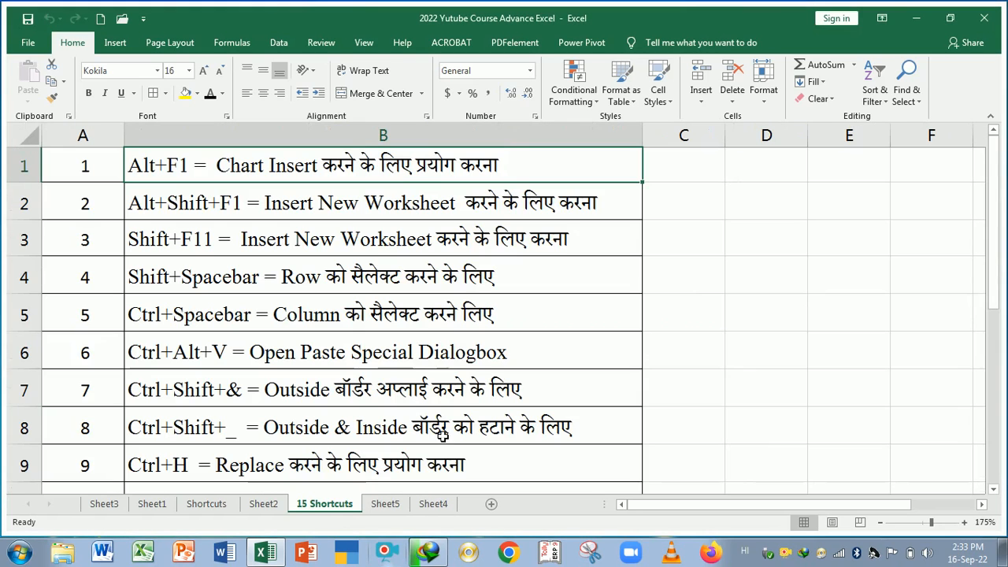
Move Sheet4 ahead of the 15 Shortcuts sheet in the sheet order.
click(170, 282)
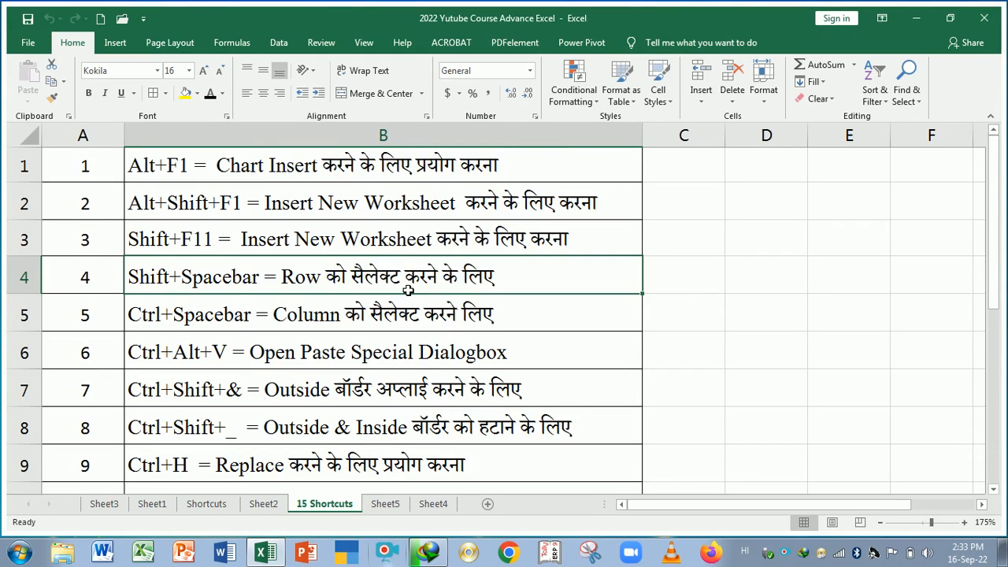
click(392, 506)
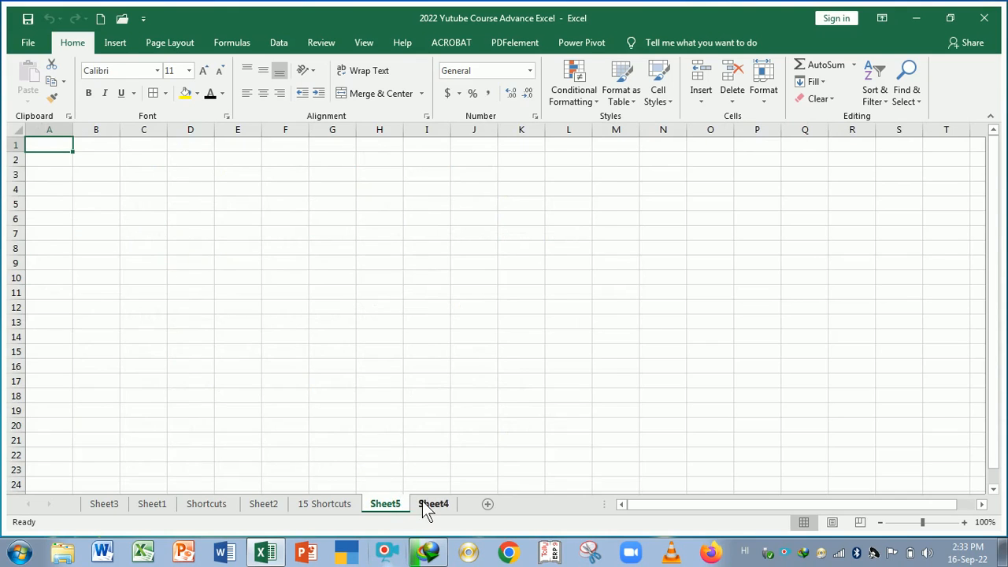
drag(423, 503, 384, 508)
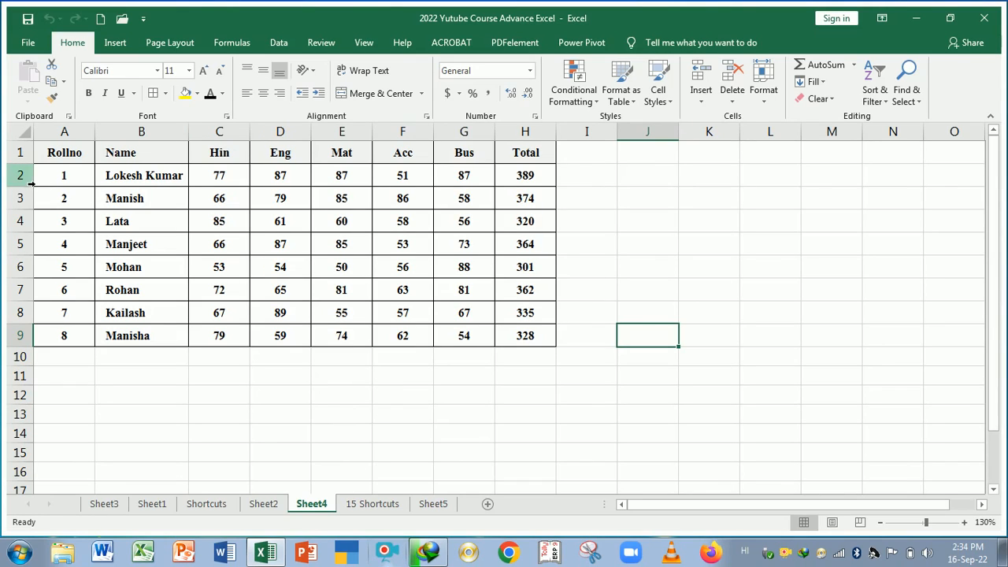
Select rows 2 to 4 of the marks table, and instead select the entire row 5 from cell B5.
drag(19, 175, 20, 225)
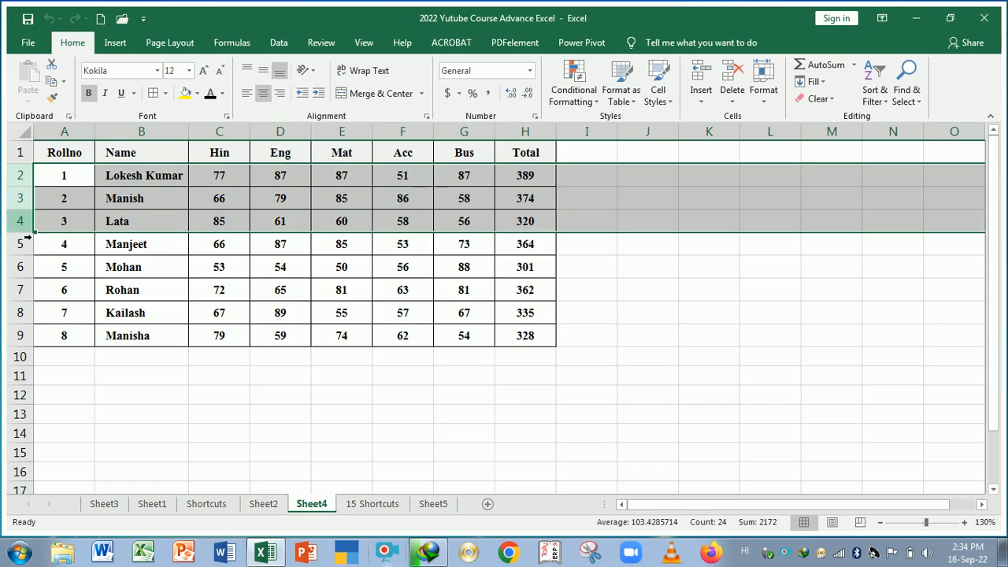
click(157, 252)
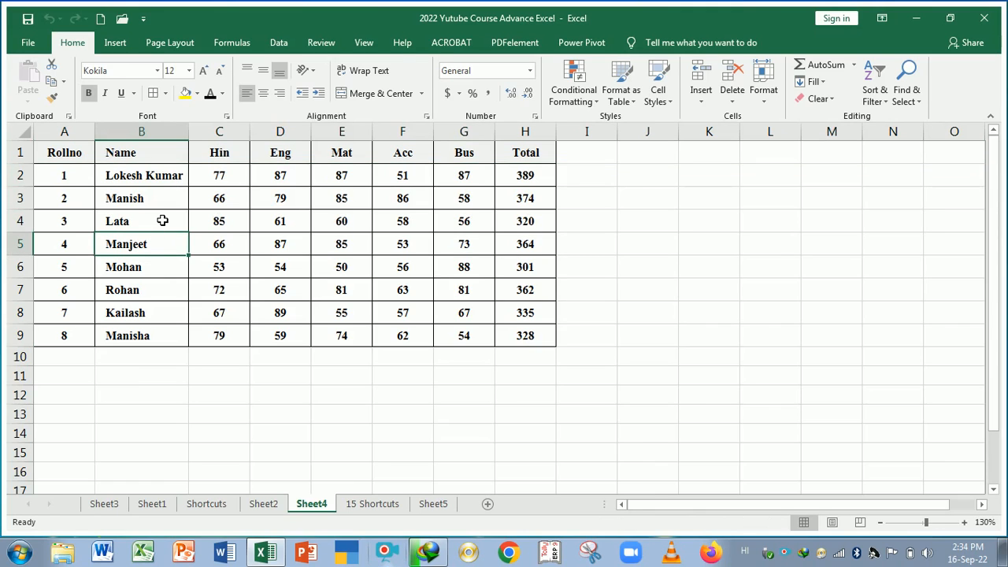
key(shift+space)
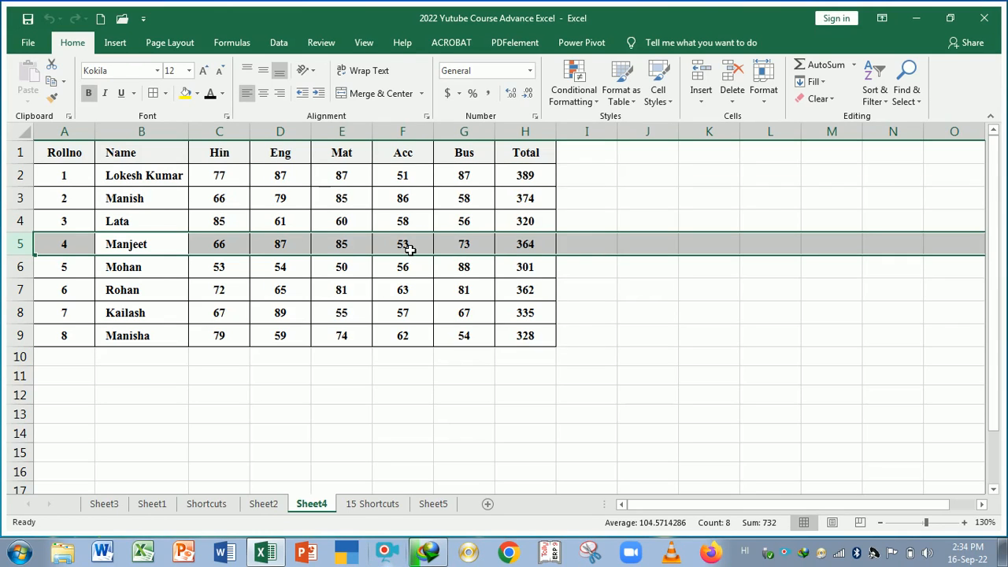
Insert a blank row above row 5 of the marks table and delete it again.
key(ctrl+plus)
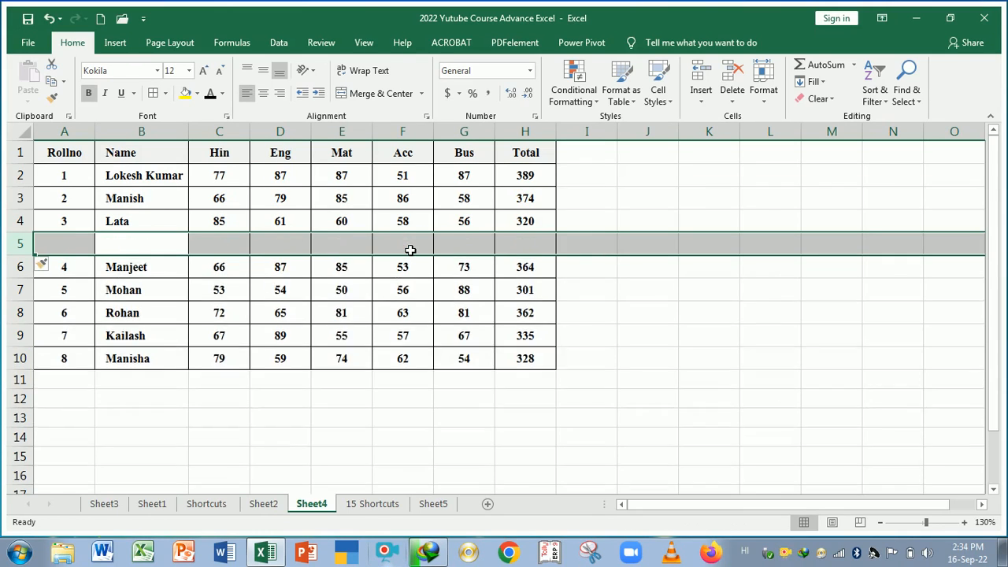
key(ctrl+minus)
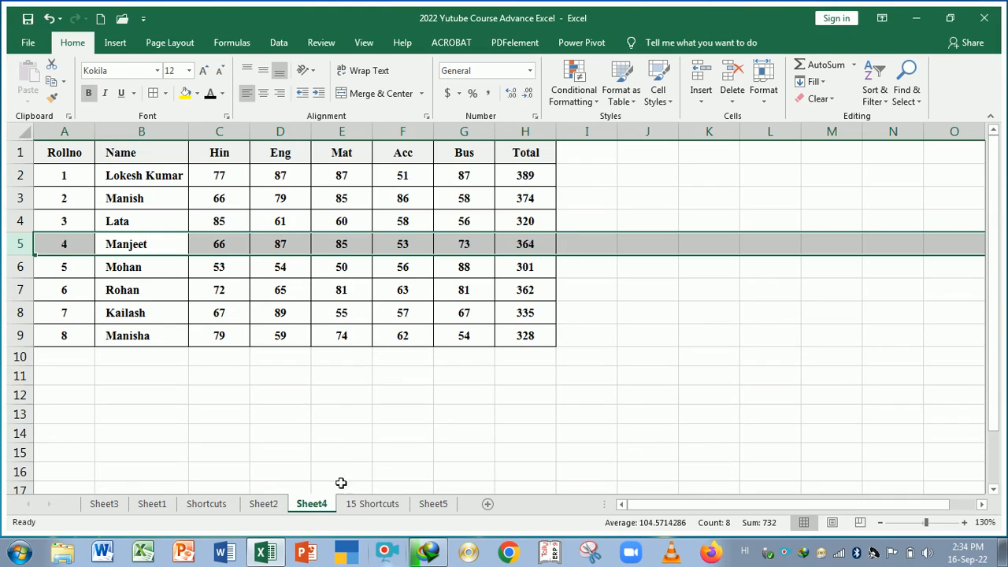
Check the list on the 15 Shortcuts sheet and move Sheet4 directly after that sheet in the sheet order.
click(370, 504)
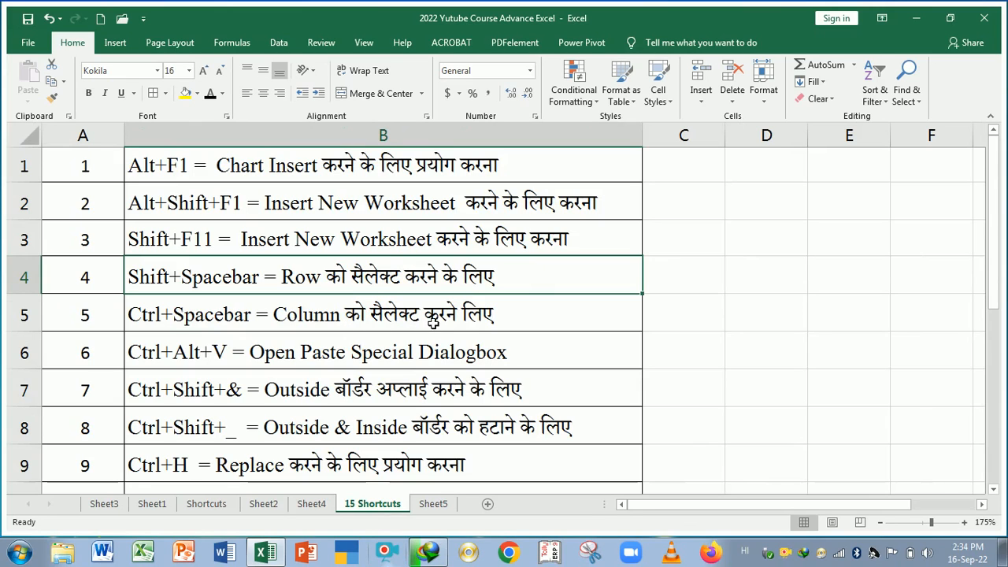
click(433, 502)
click(376, 504)
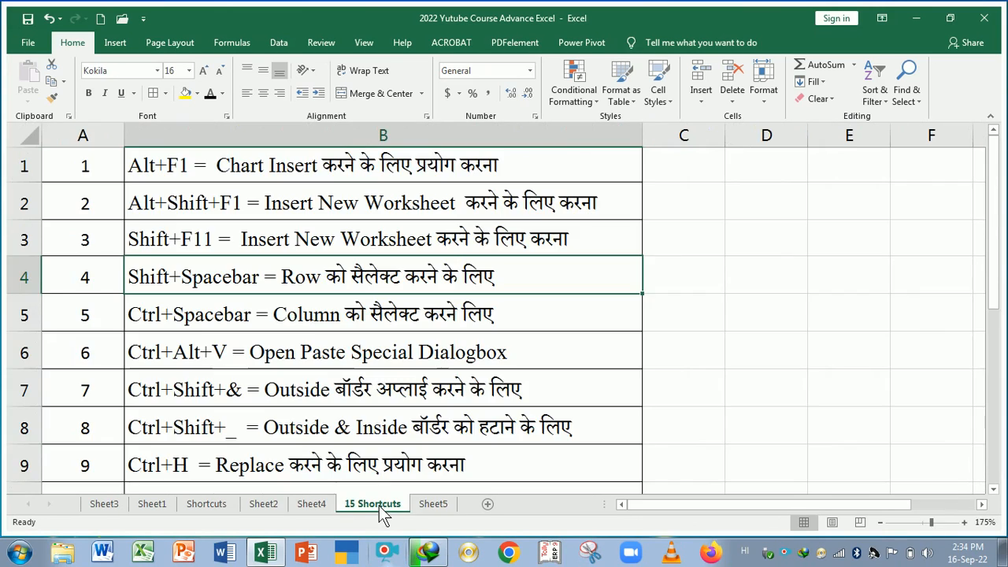
click(316, 504)
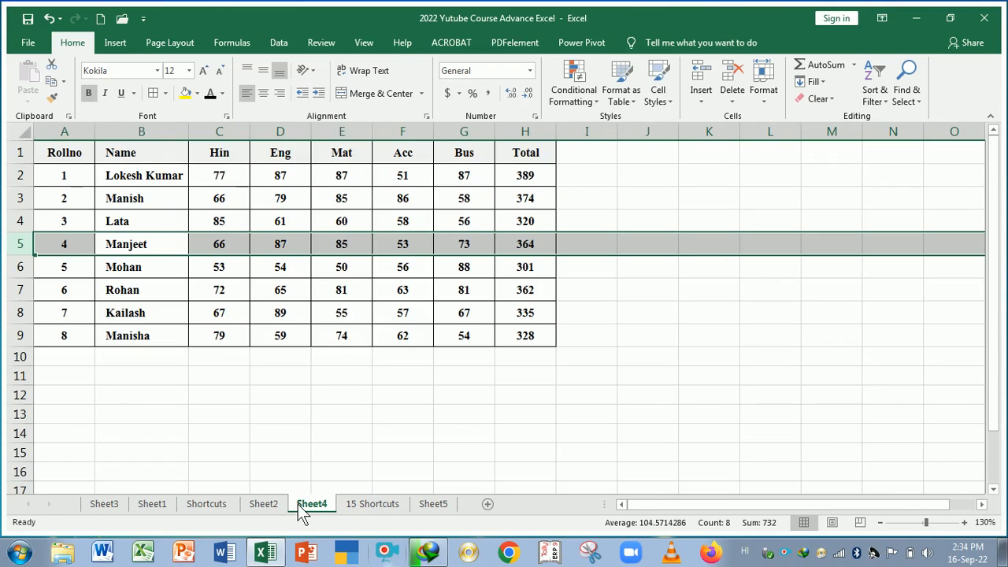
drag(302, 514, 437, 512)
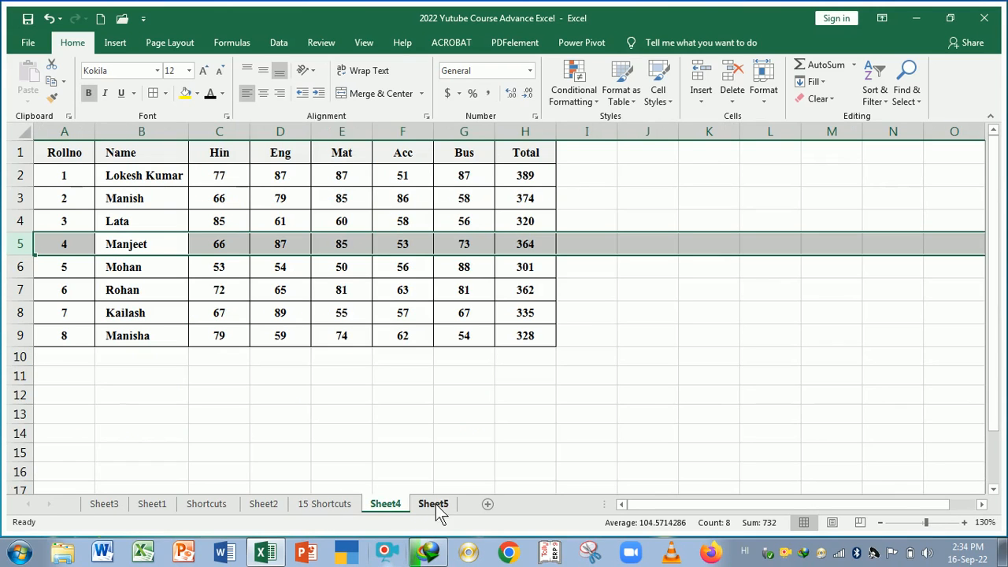
Select the entire columns E and F, starting from cells E2:F2 of the marks table.
click(368, 275)
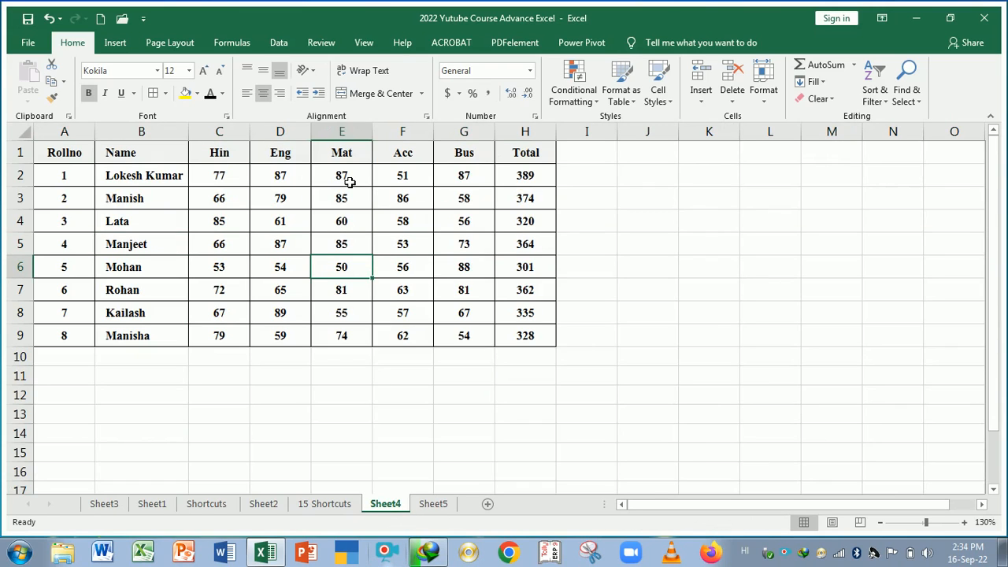
drag(349, 182, 395, 184)
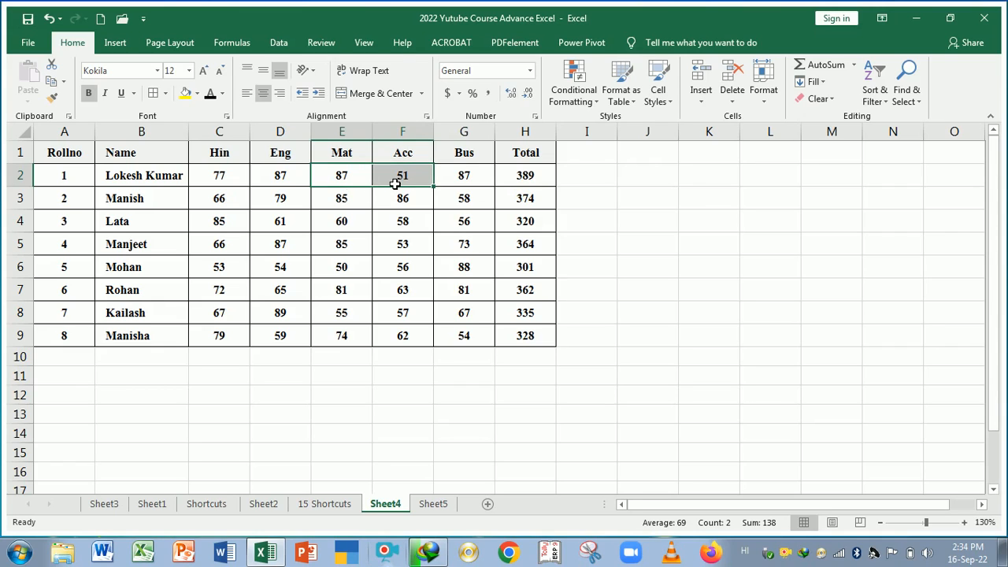
key(ctrl+space)
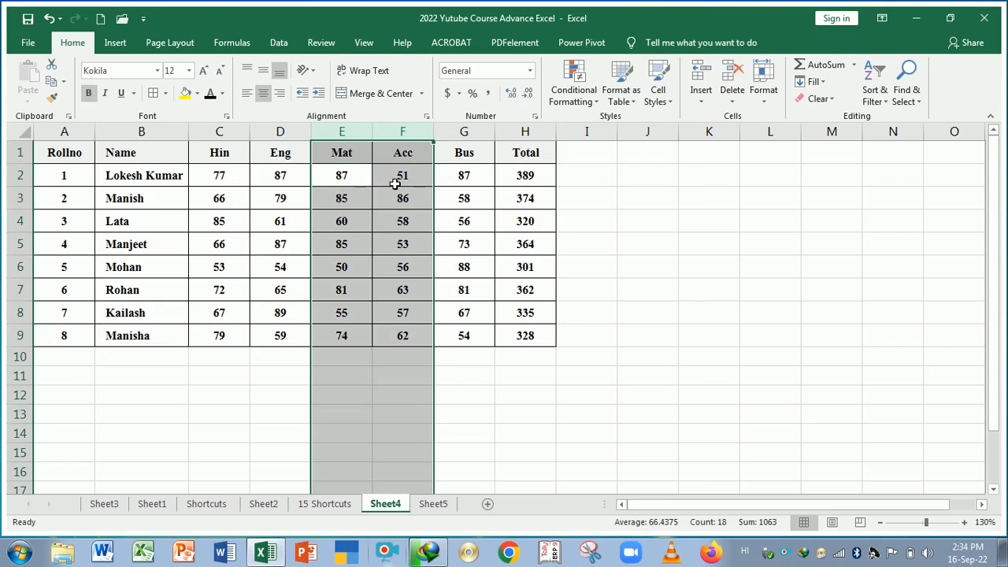
scroll(393, 201, down, 3)
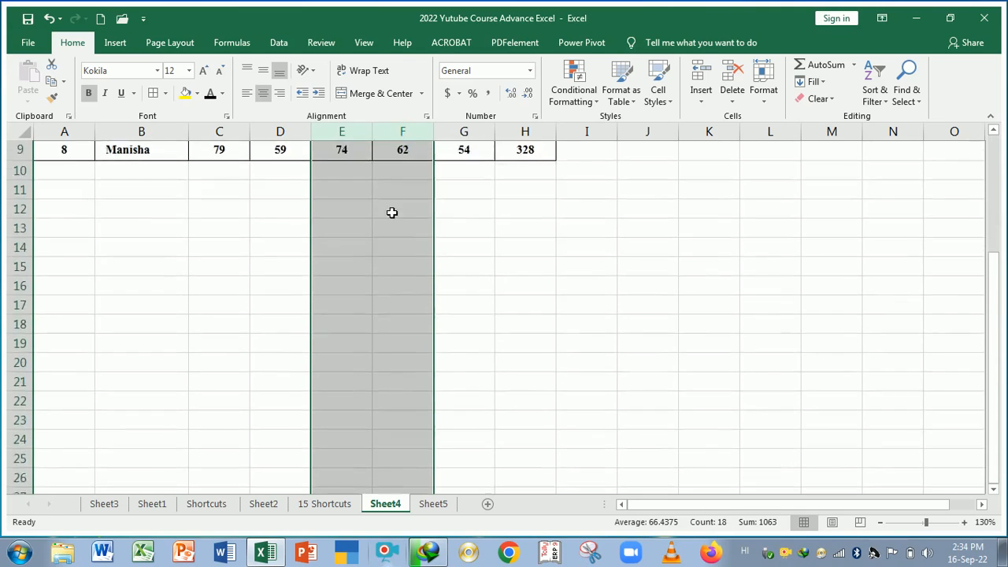
scroll(391, 214, up, 3)
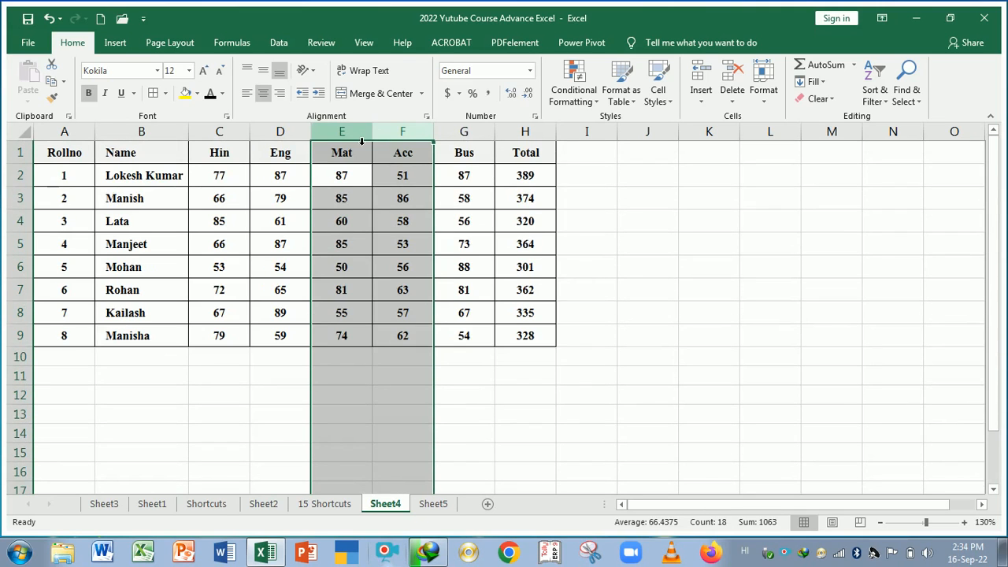
Select columns F and G by their column headers and clear the selection by choosing cell H13.
click(486, 267)
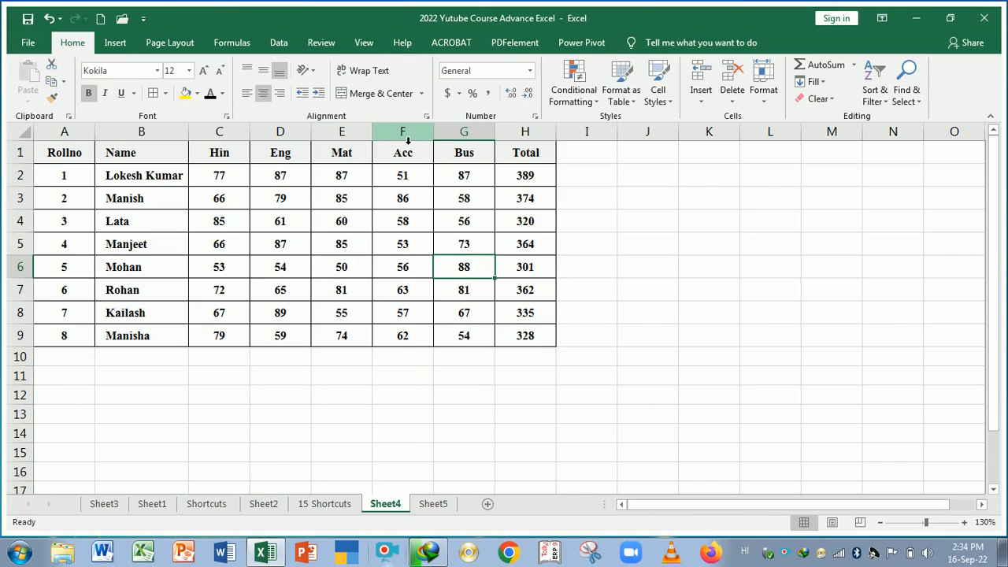
drag(406, 132, 489, 134)
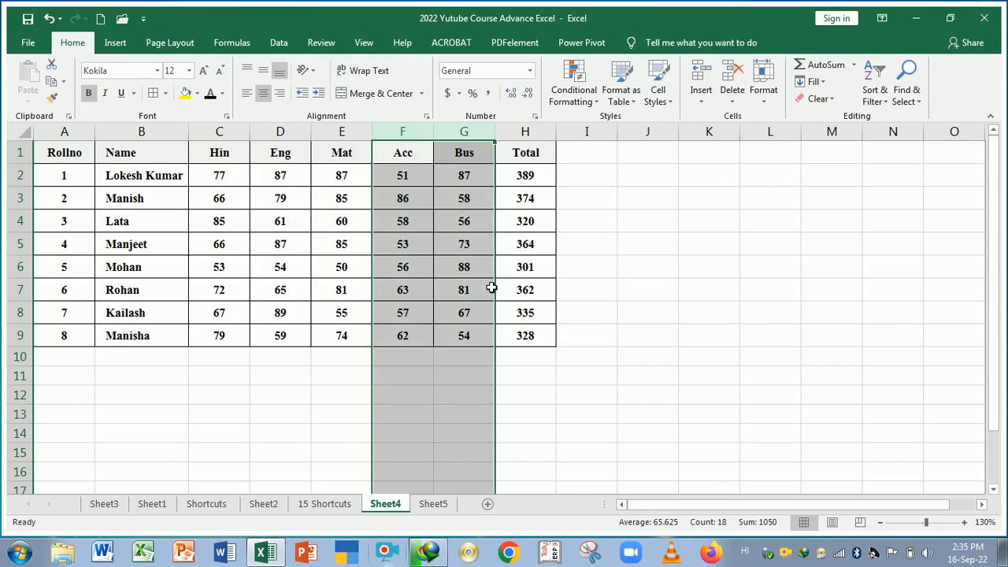
click(539, 420)
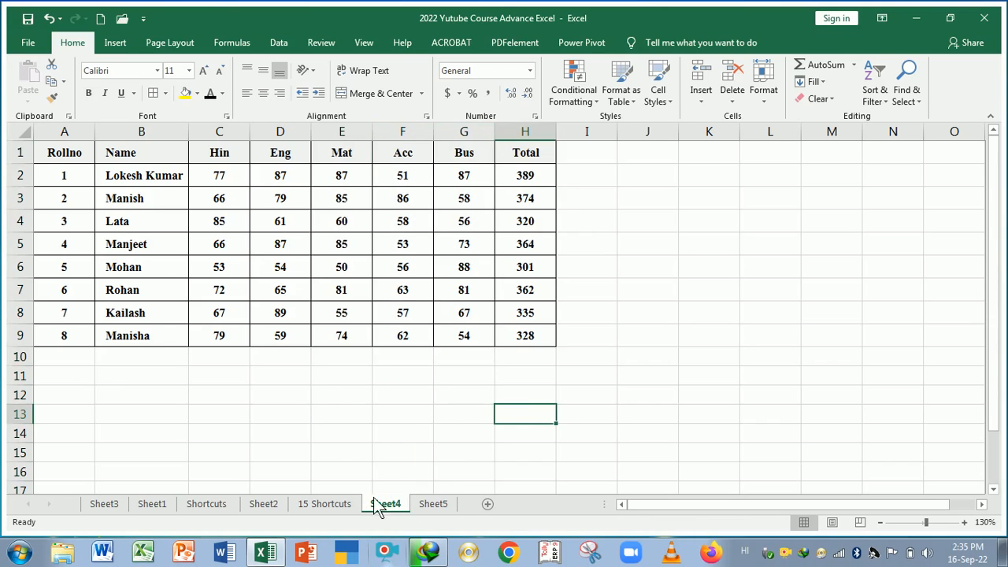
Consult the 15 Shortcuts list and inspect the formula behind the first total in cell H2 on Sheet4.
click(341, 501)
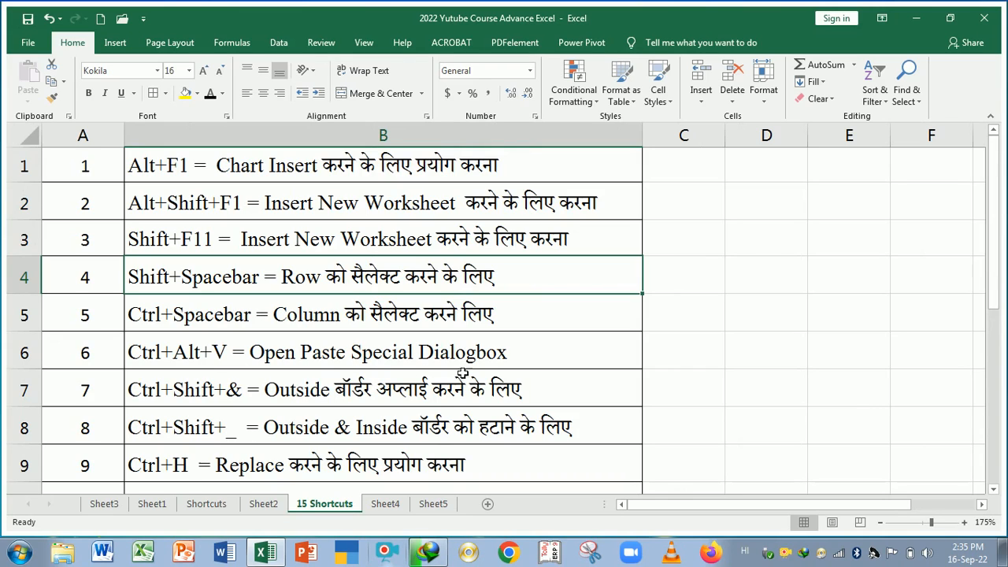
click(386, 505)
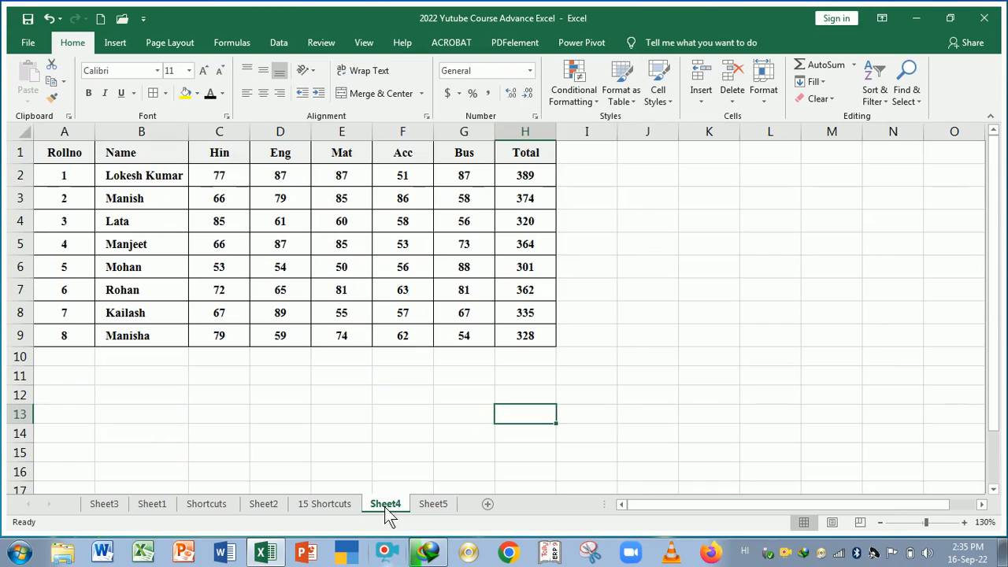
click(492, 416)
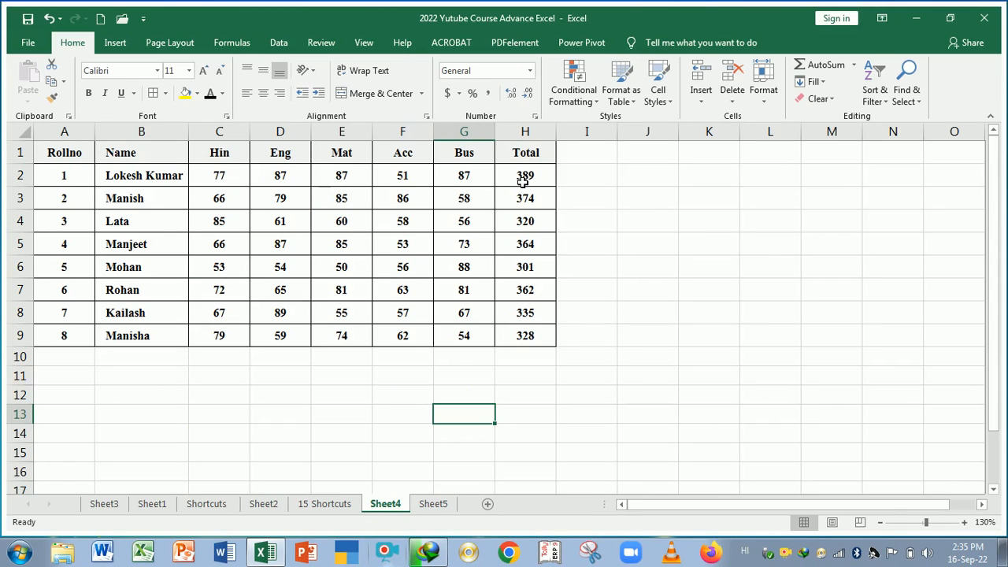
drag(524, 181, 526, 343)
click(526, 395)
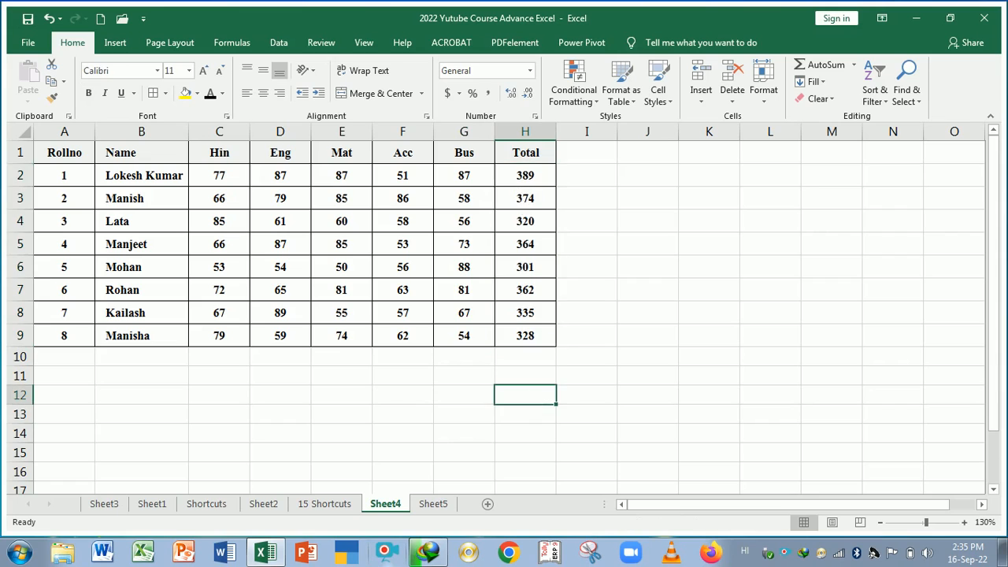
double_click(526, 179)
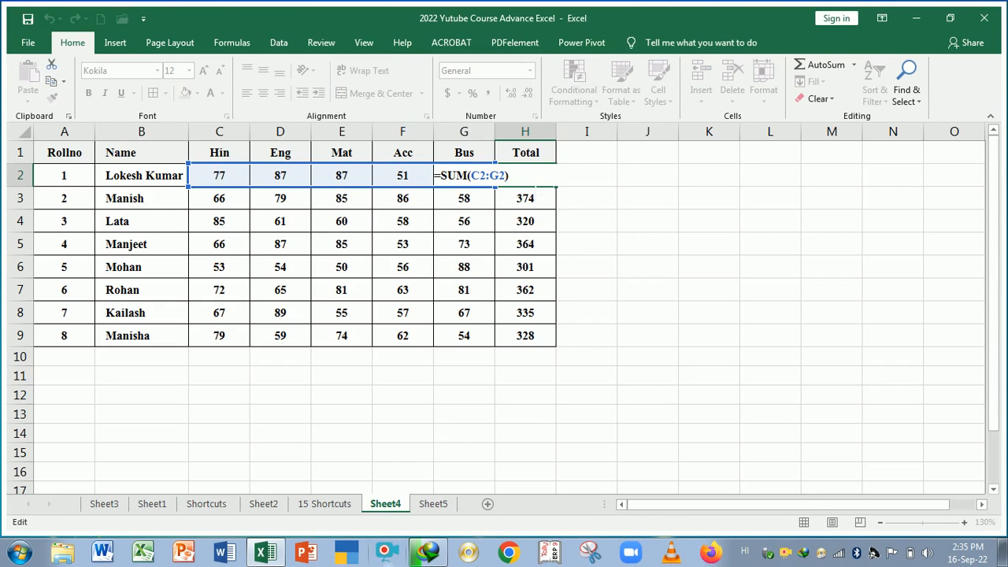
key(Return)
click(531, 177)
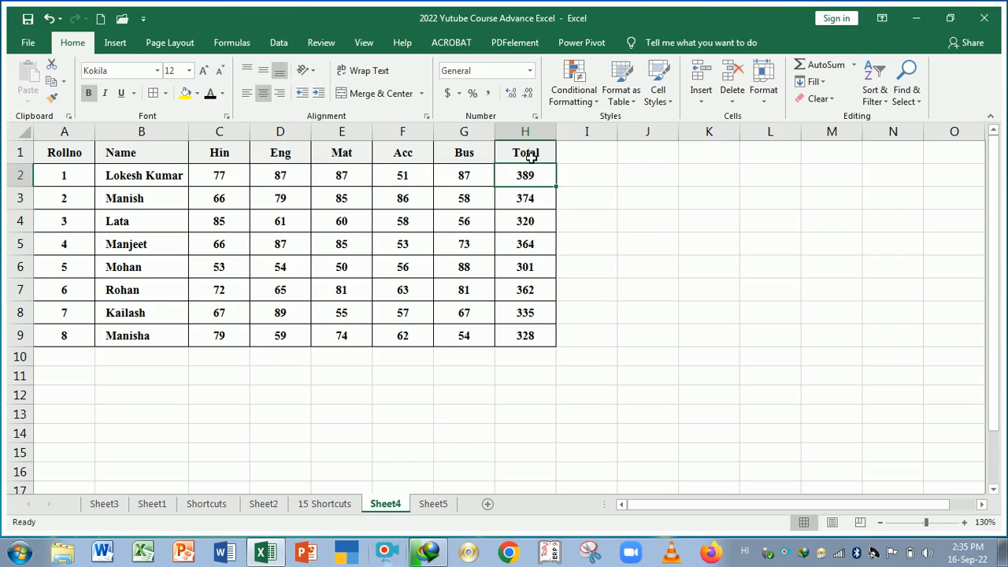
Copy the Total column H1:H9 and paste only its values at cell J1 with Paste Special.
drag(531, 152, 528, 338)
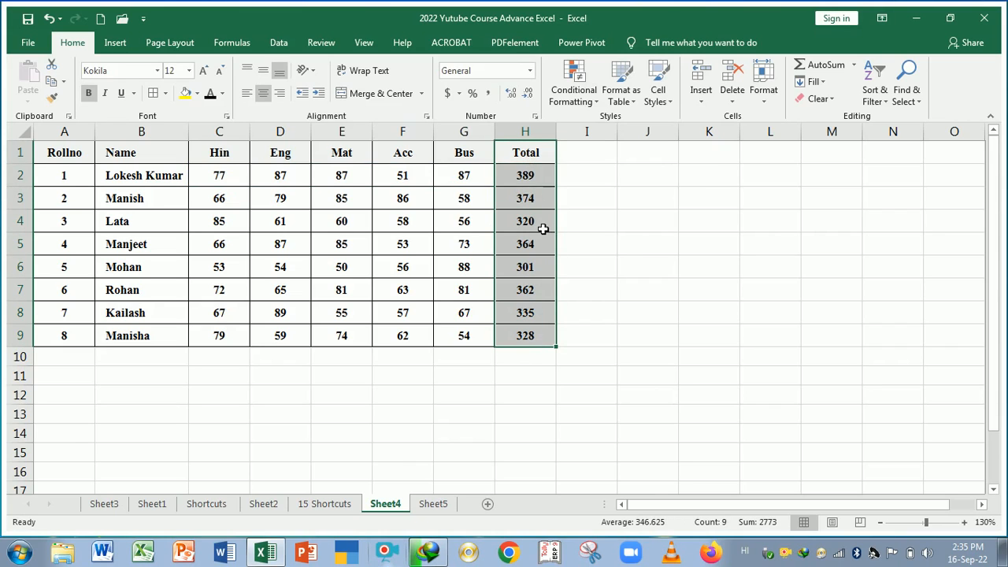
key(ctrl+c)
key(ctrl+q)
click(641, 156)
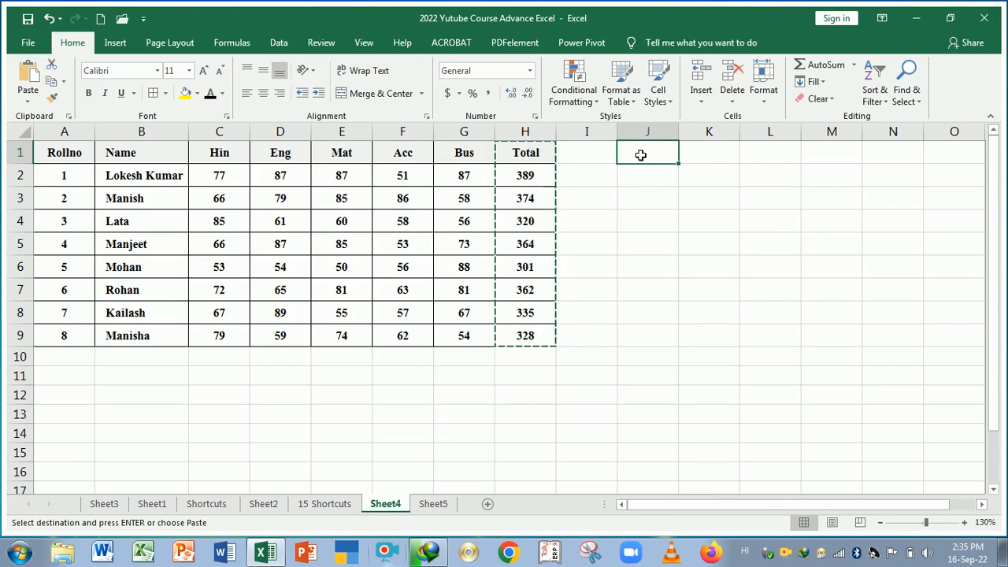
key(ctrl+alt+v)
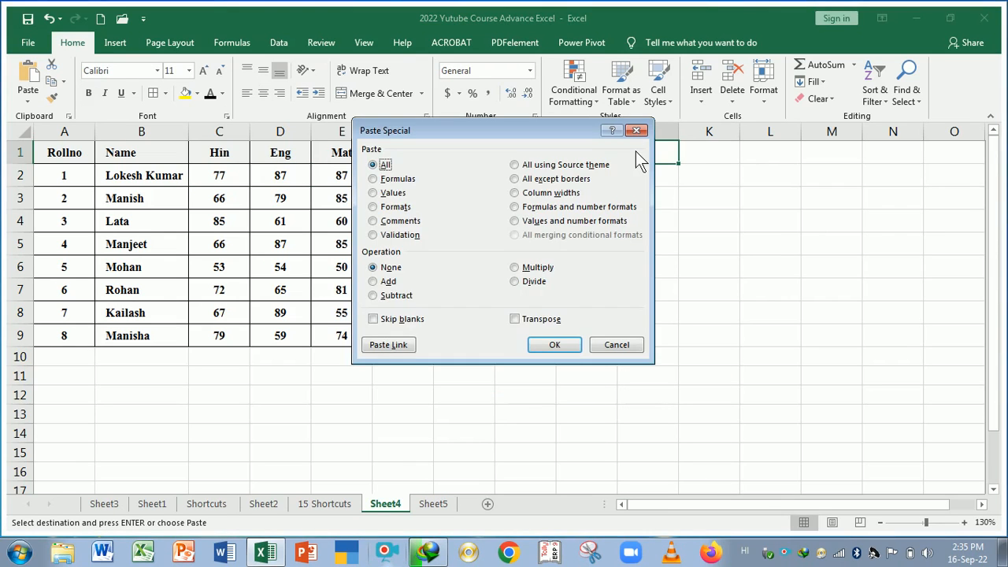
drag(501, 132, 720, 214)
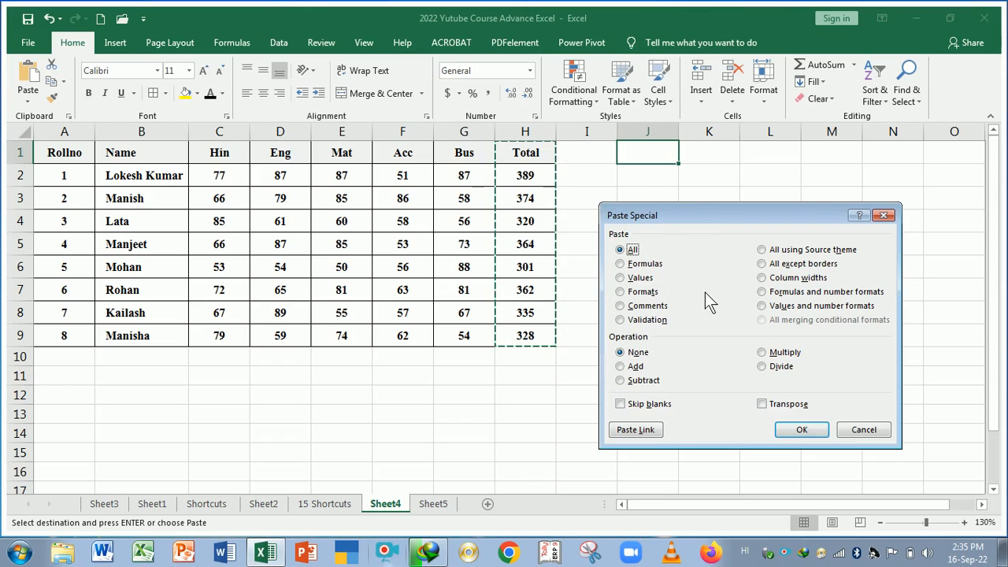
click(622, 277)
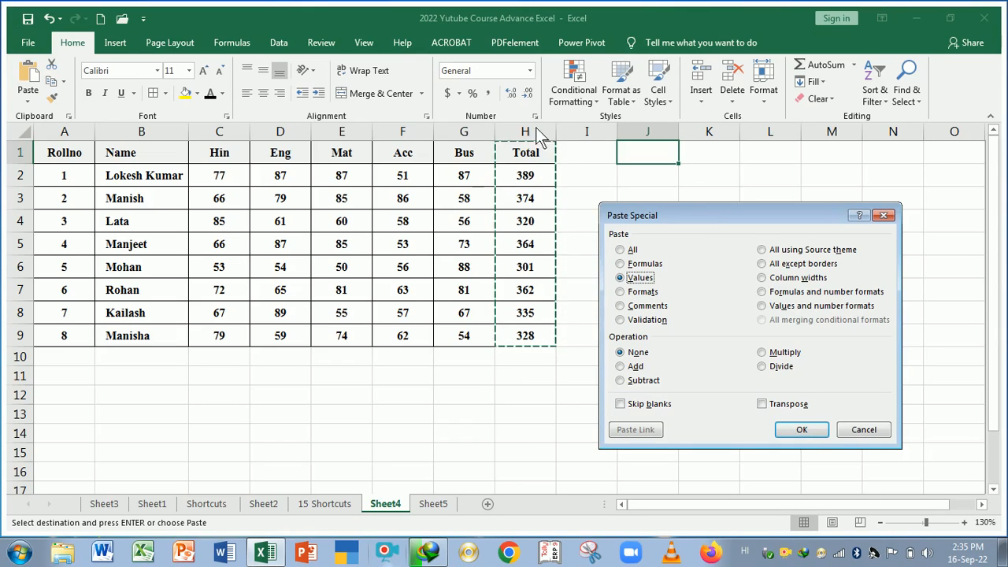
click(802, 430)
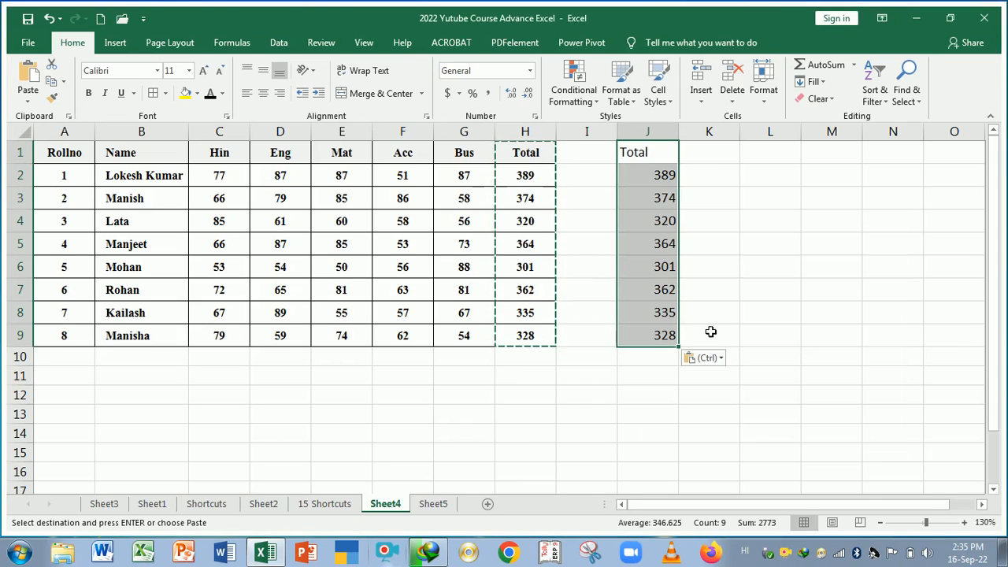
Examine the contents of the pasted totals in J2:J9 for formulas, starting with cell J2.
click(668, 286)
click(646, 181)
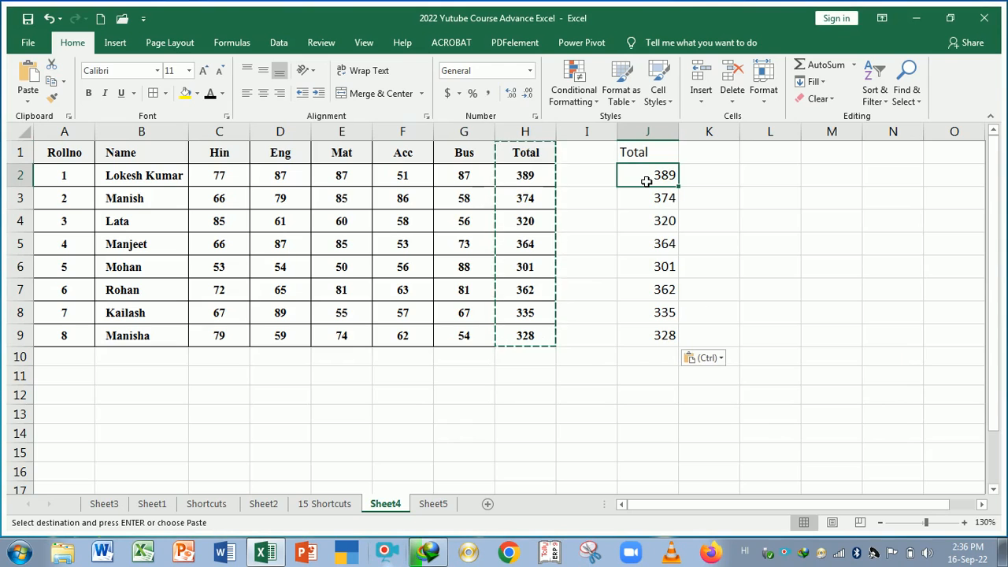
click(659, 247)
double_click(649, 181)
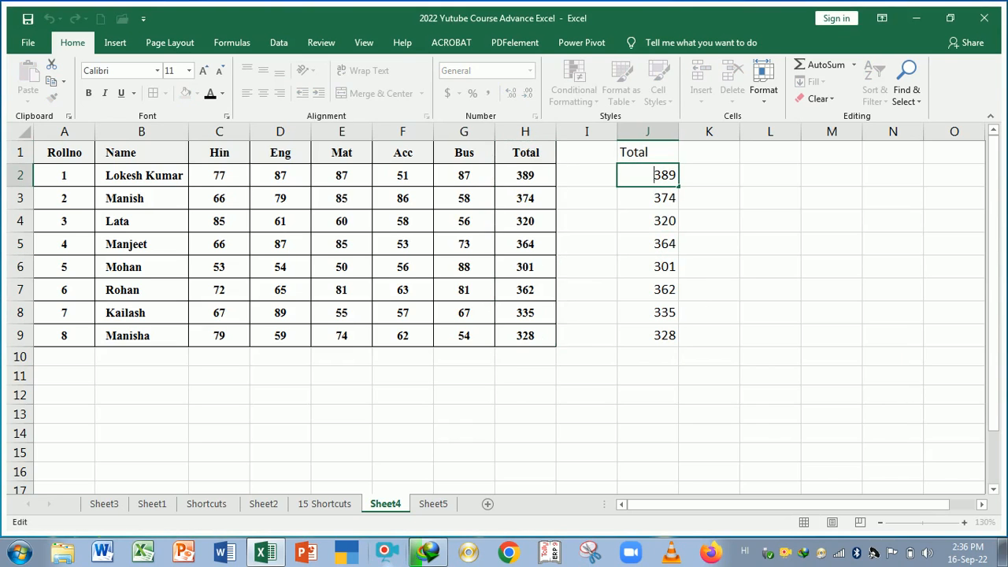
click(677, 211)
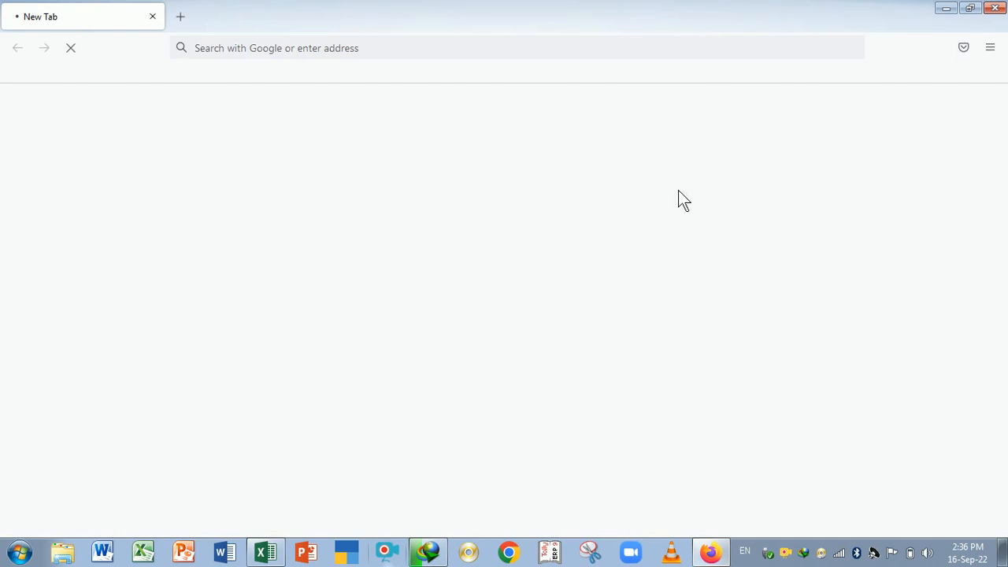
click(995, 8)
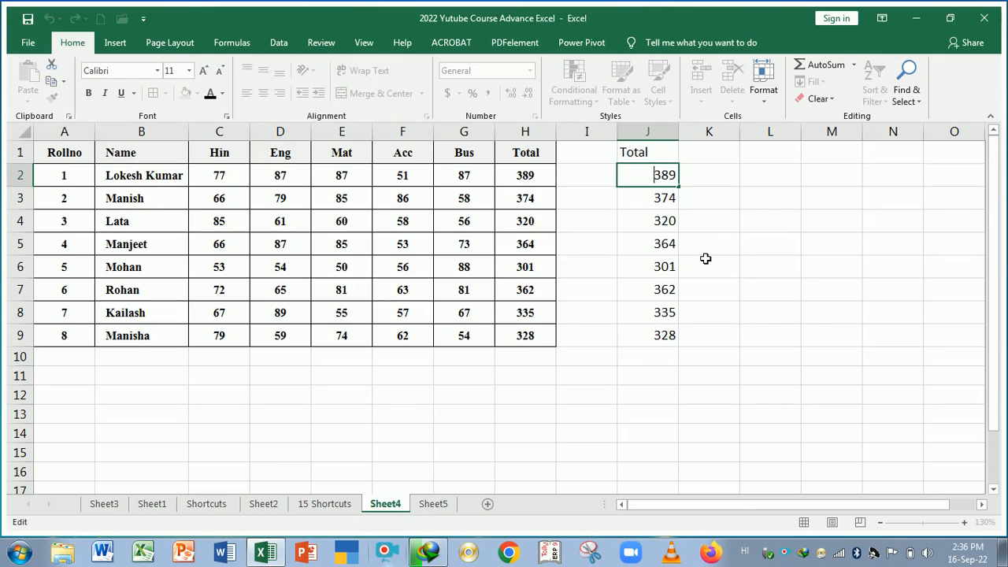
click(664, 243)
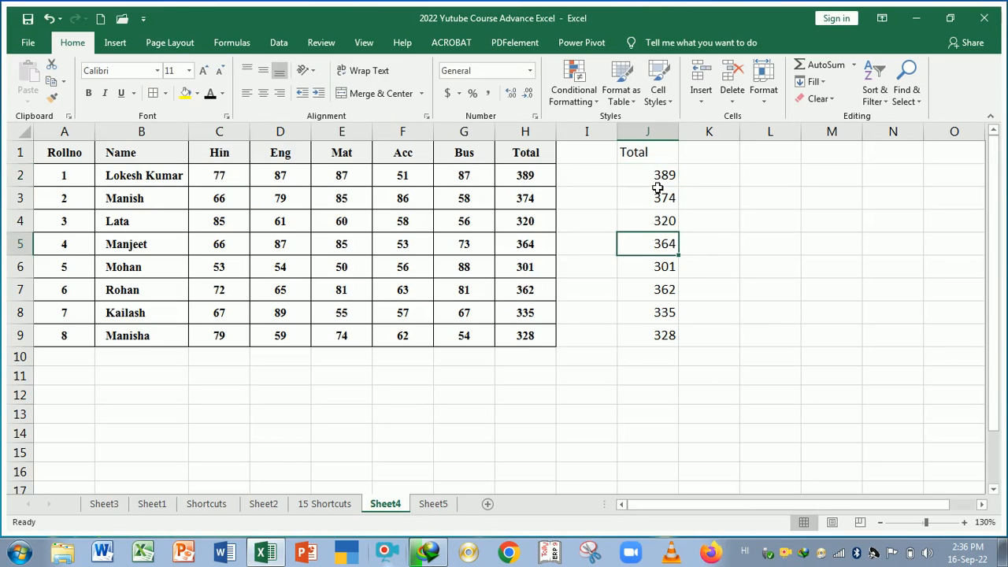
drag(656, 177, 657, 334)
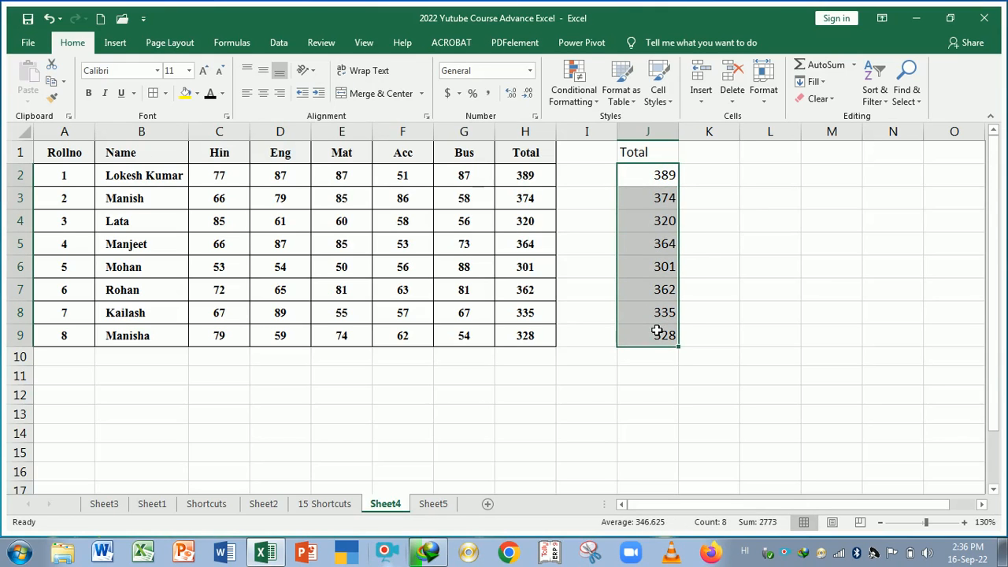
click(661, 383)
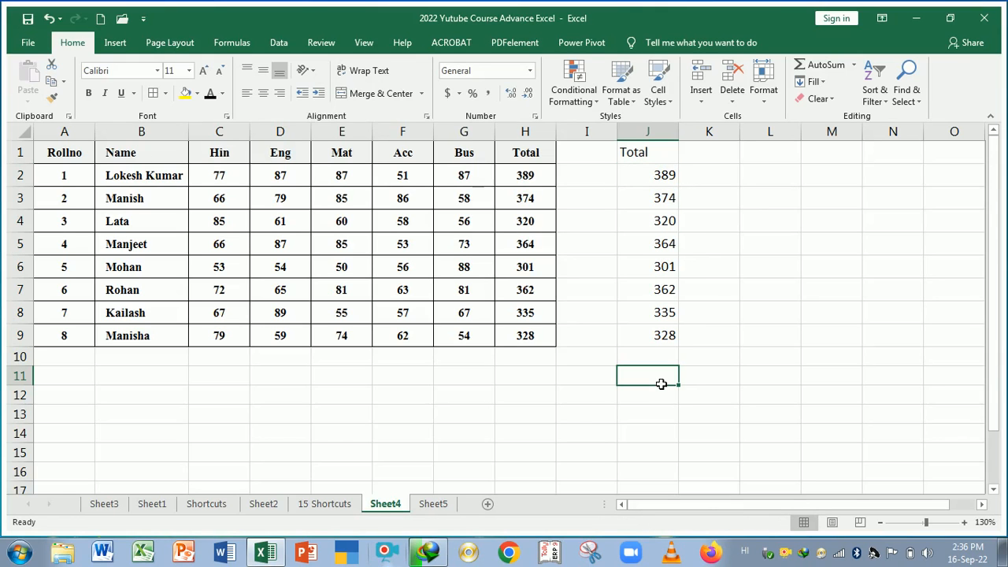
Consult the 15 Shortcuts list and apply an outside border to the pasted totals J1:J9 on Sheet4.
click(318, 505)
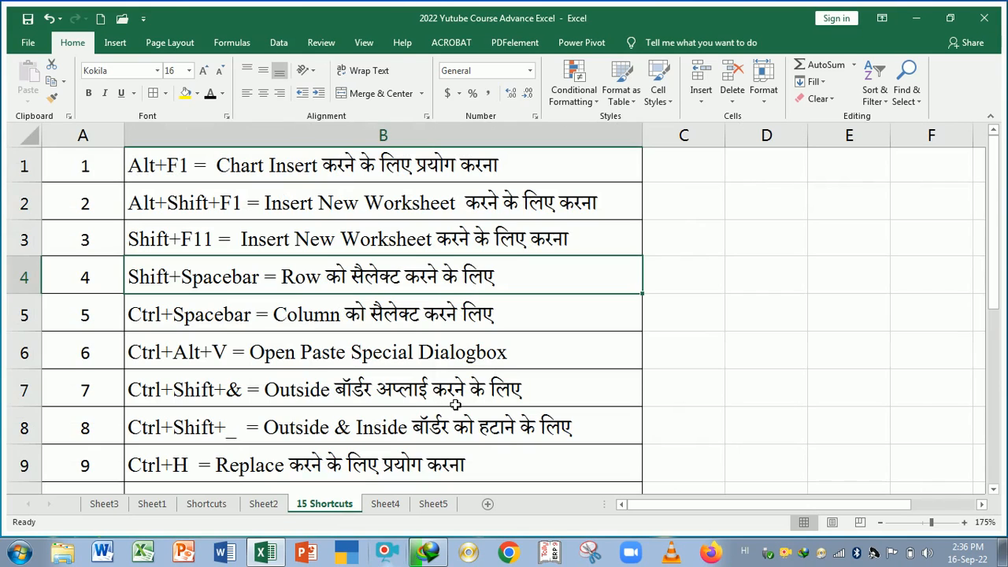
click(394, 506)
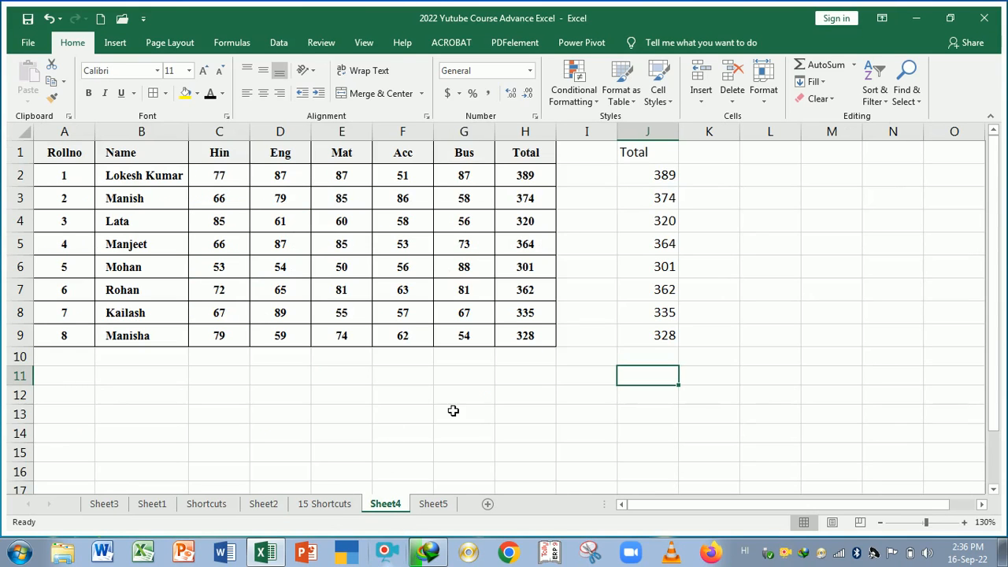
drag(648, 153, 649, 335)
click(649, 373)
drag(649, 160, 646, 342)
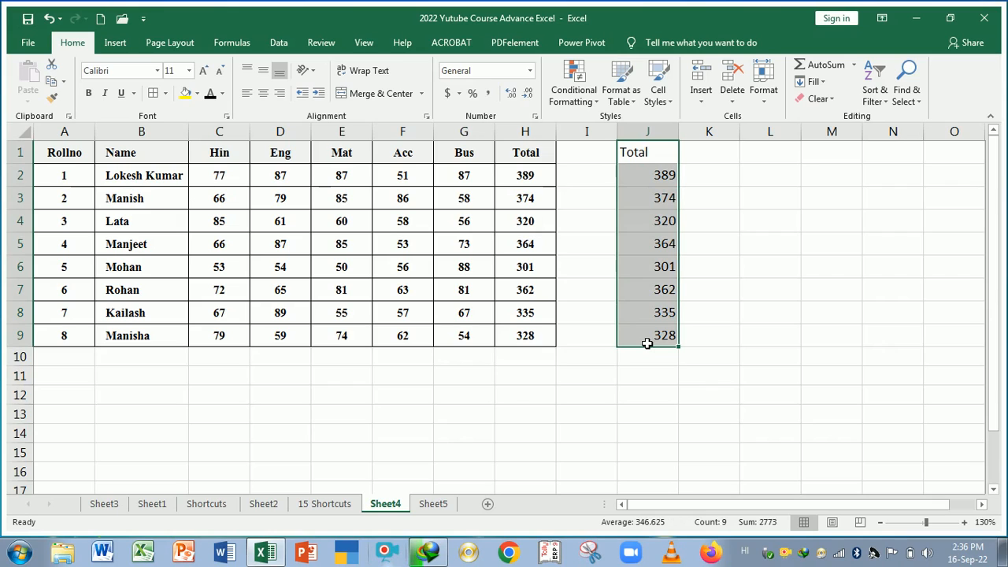
click(707, 413)
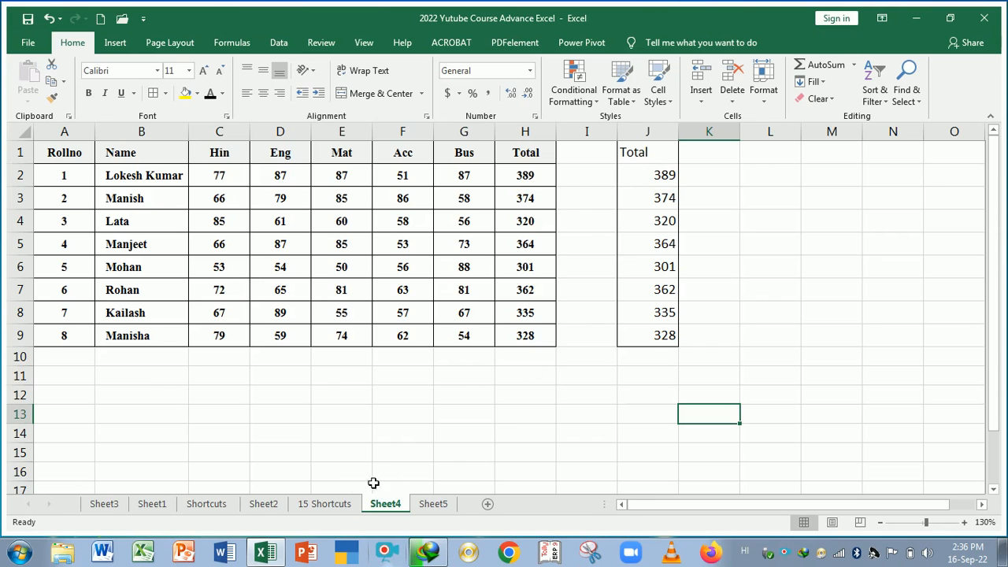
Consult the 15 Shortcuts list and remove all borders from the marks table A1:H9 and the pasted totals J1:J9 on Sheet4.
click(338, 506)
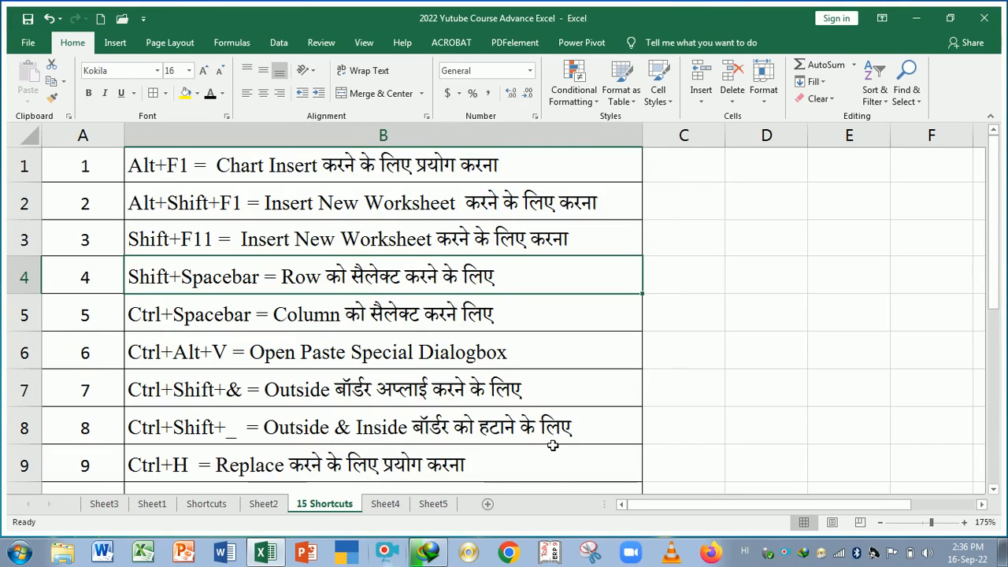
click(399, 508)
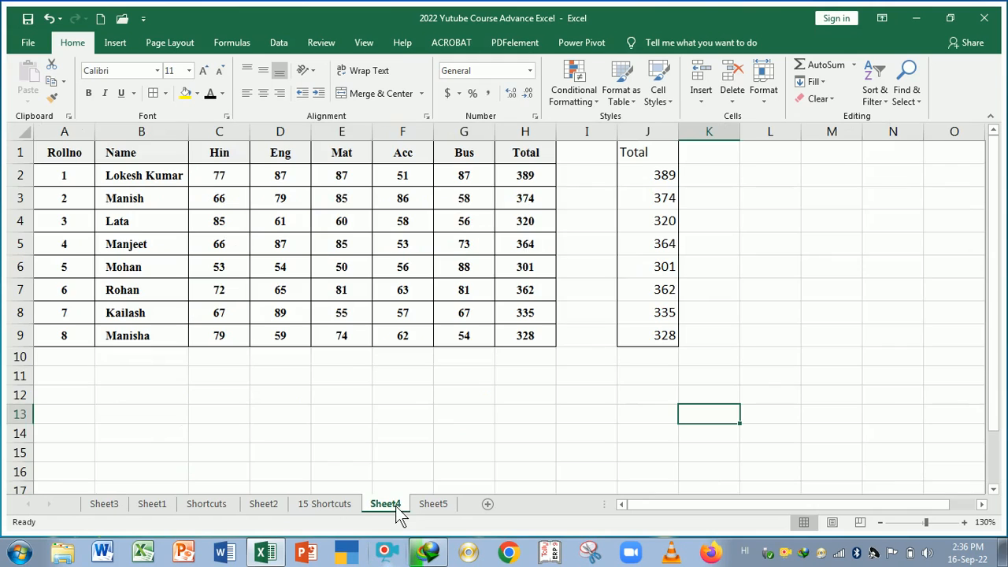
click(339, 373)
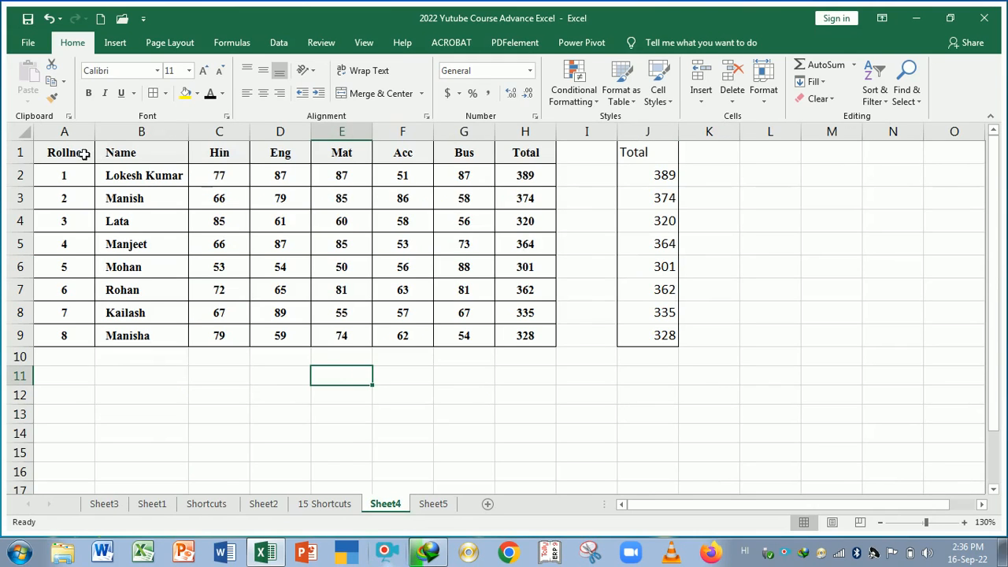
drag(68, 155, 524, 330)
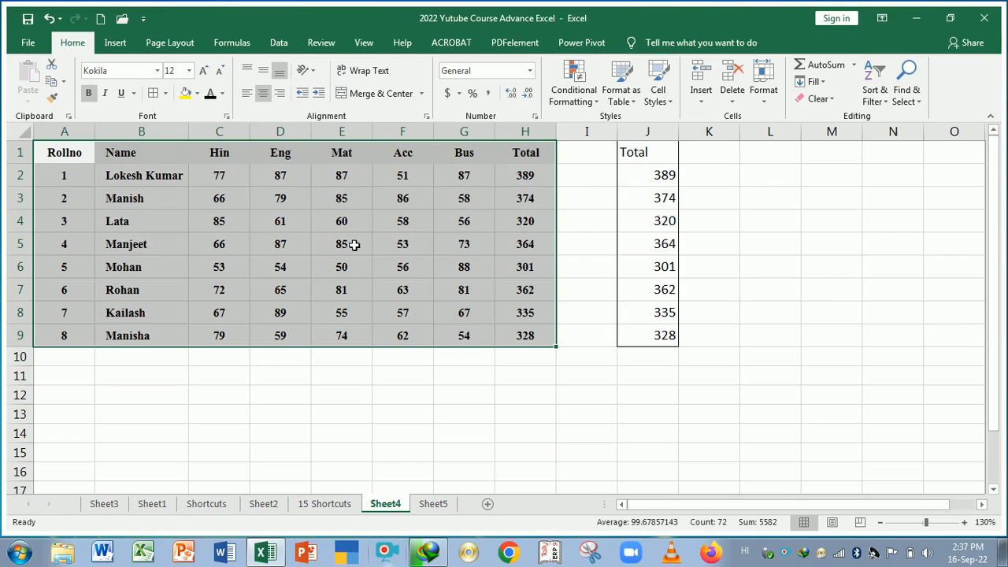
click(353, 372)
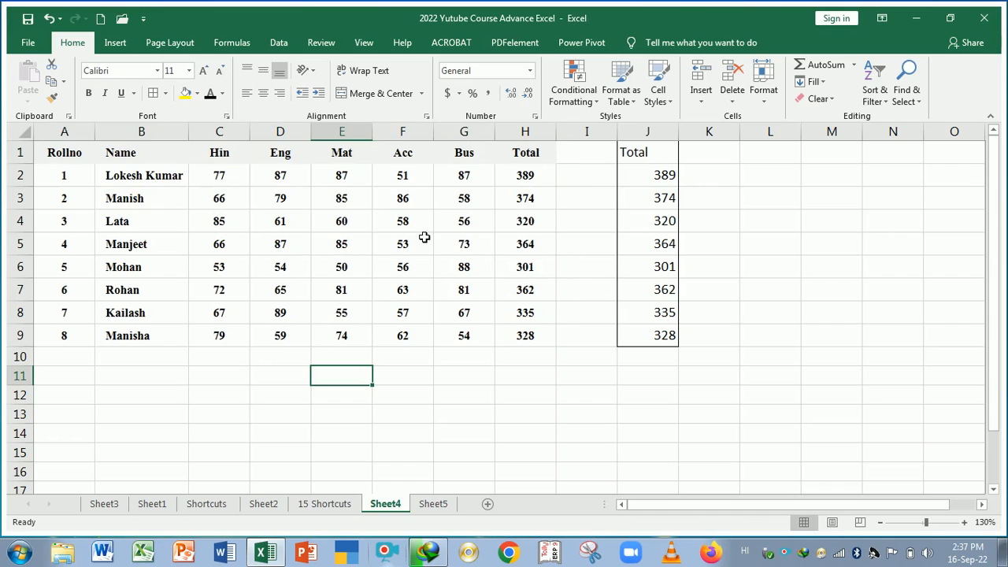
drag(639, 152, 643, 345)
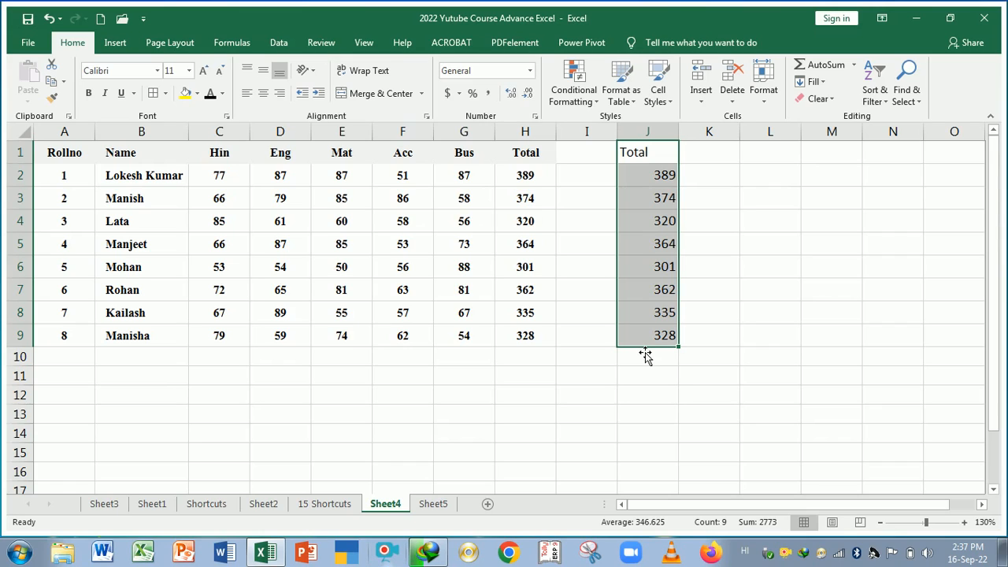
click(652, 381)
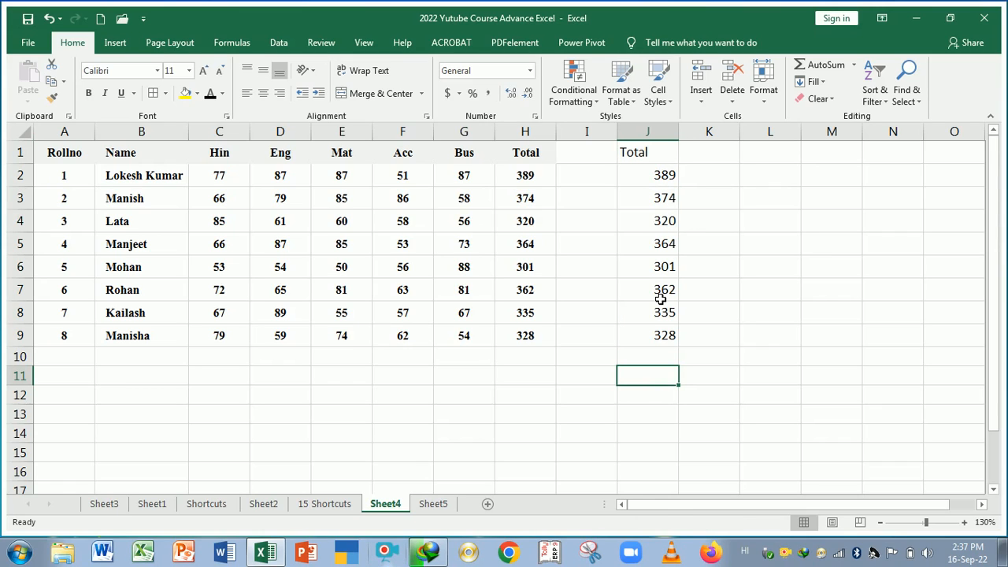
Undo the border removals on the marks table and the pasted totals.
key(ctrl+z)
key(ctrl+z)
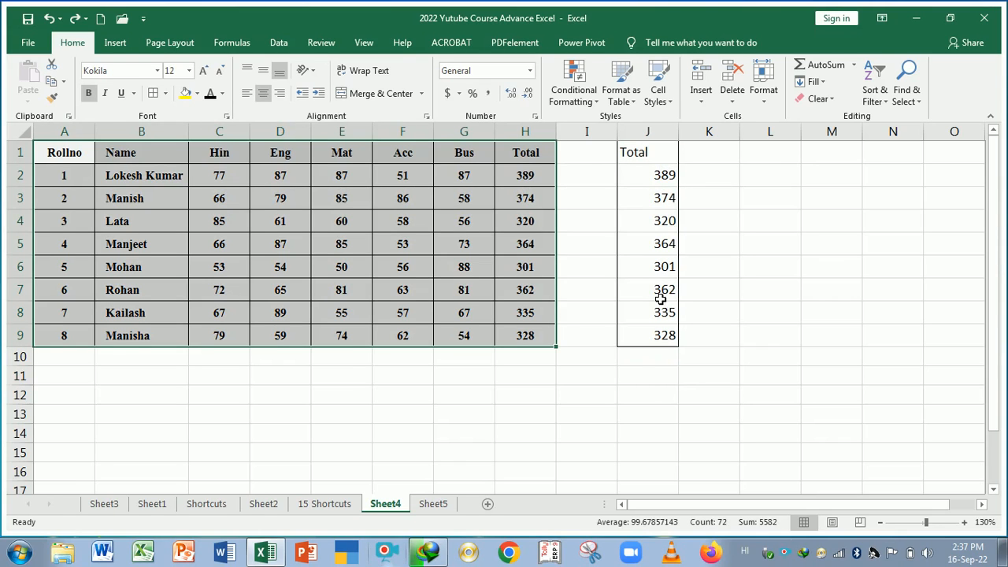
click(632, 382)
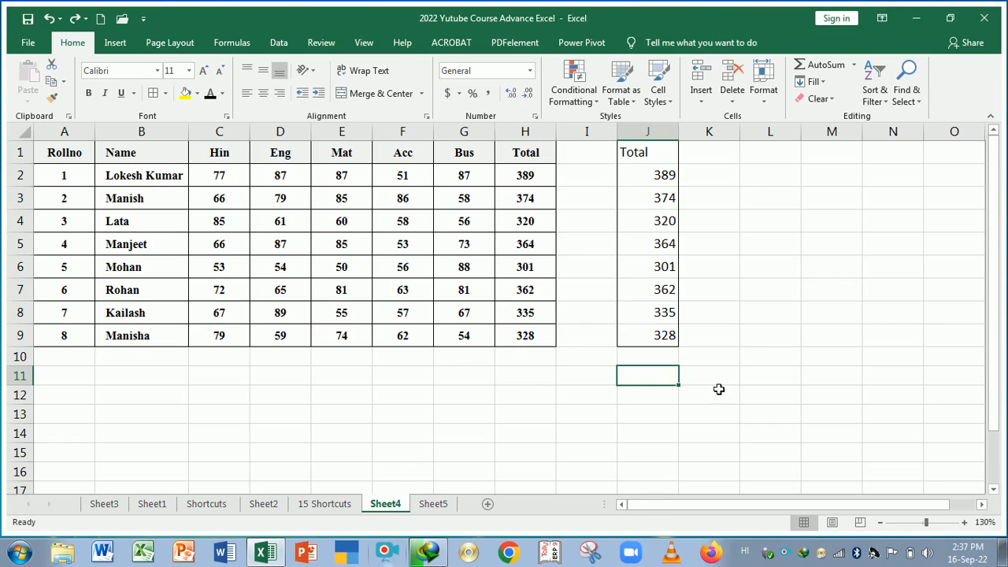
double_click(765, 378)
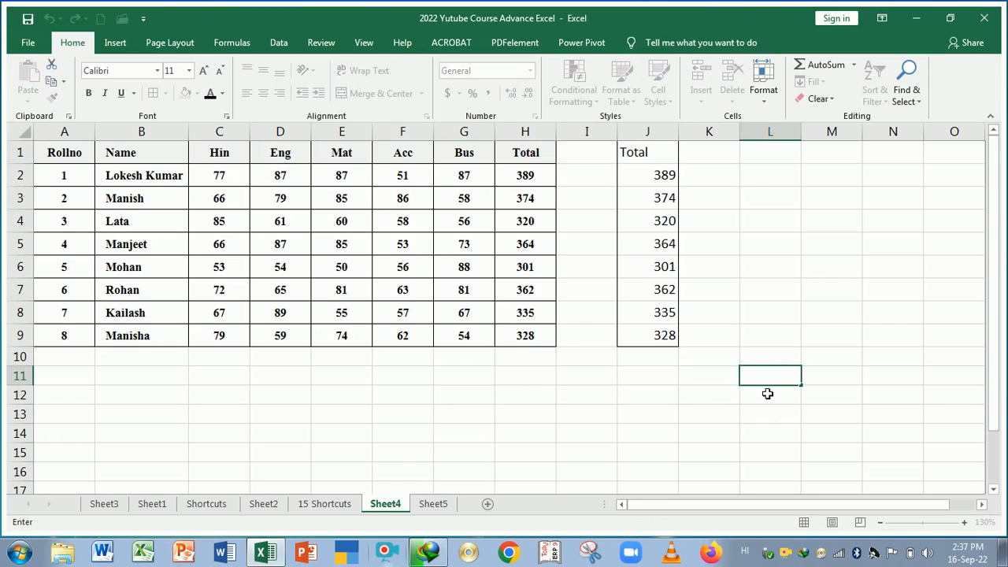
key(Escape)
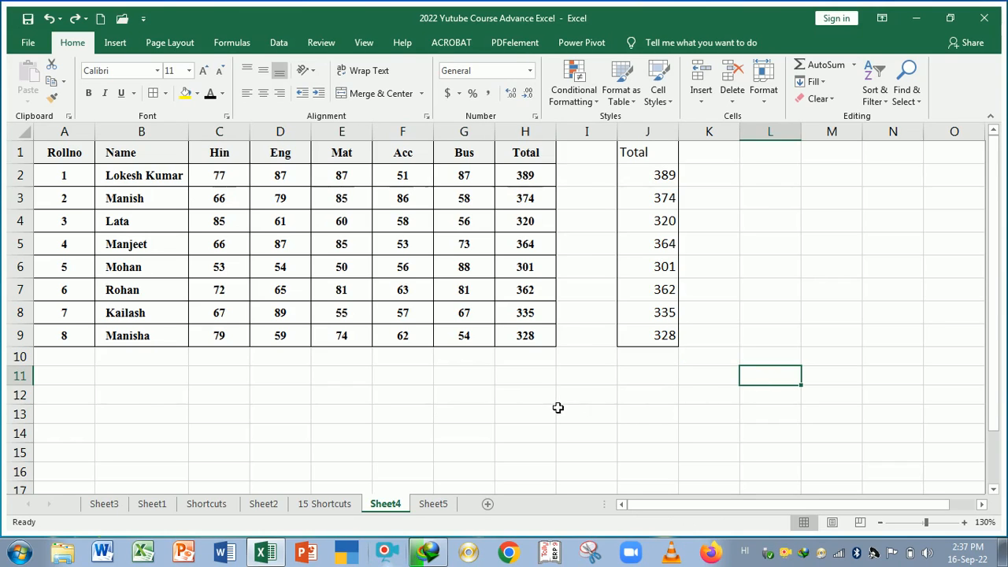
click(583, 399)
Copy the format of blank cell J12 onto A2:J9 with Format Painter, and undo the change.
click(648, 399)
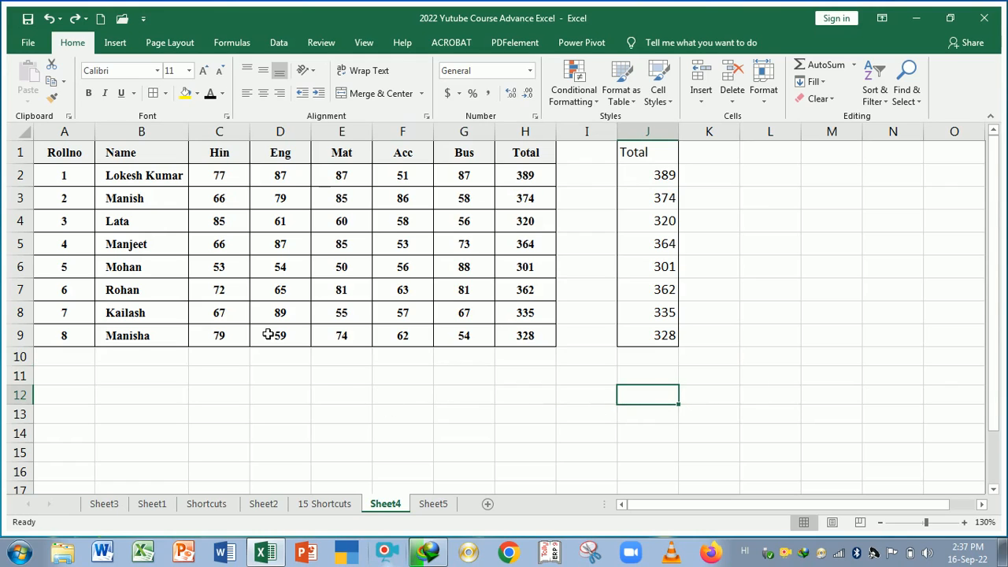
click(53, 99)
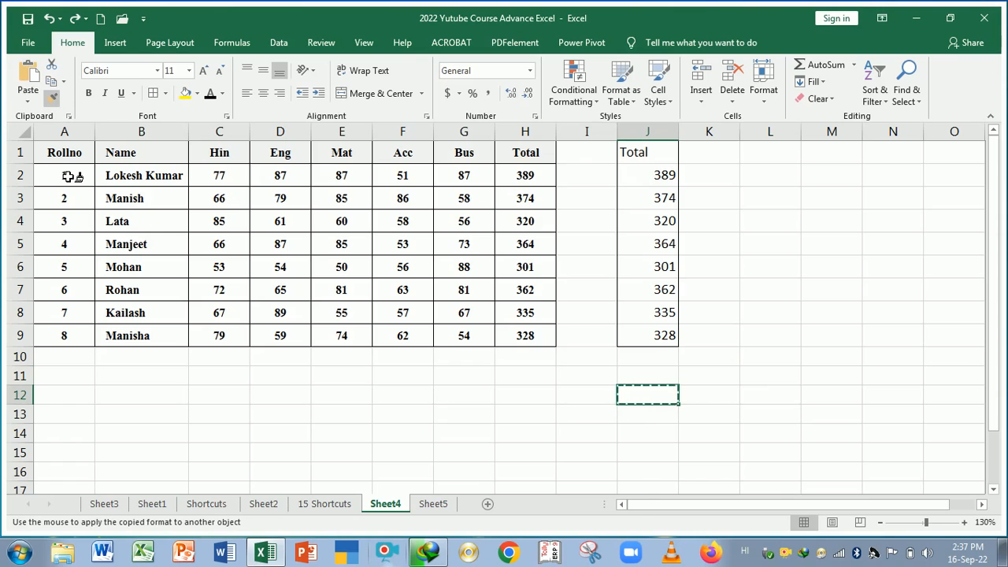
mouse_move(72, 177)
mouse_down()
mouse_move(342, 271)
mouse_move(677, 347)
mouse_up()
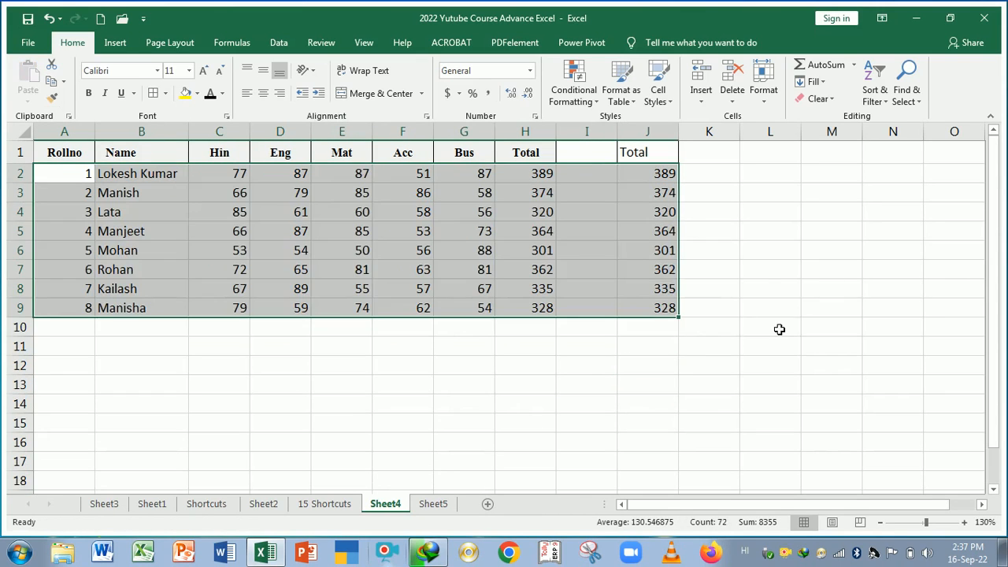
click(779, 331)
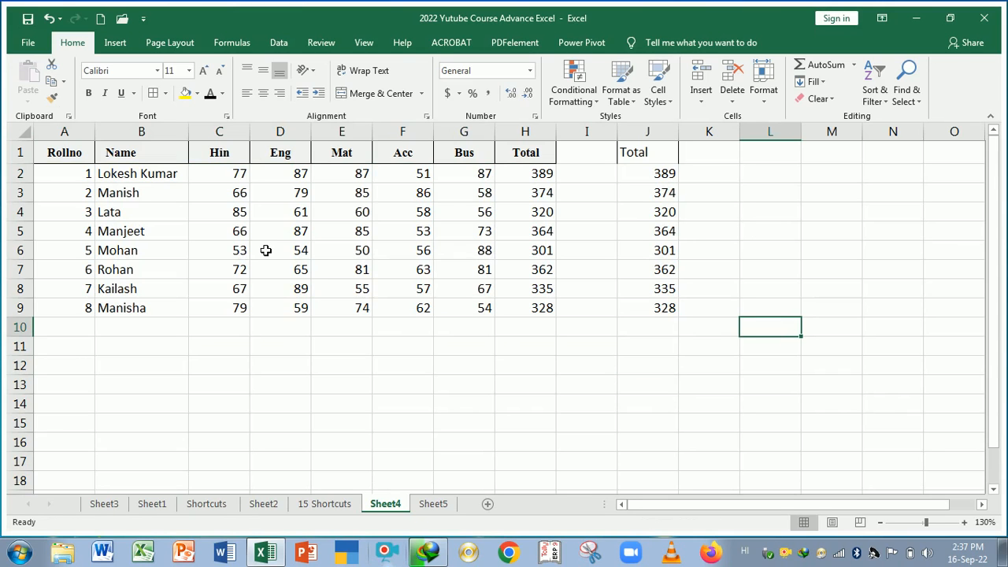
key(ctrl+z)
Consult the remaining entries of the 15 Shortcuts list and enter the heading Amount in cell E12 on Sheet4.
click(360, 397)
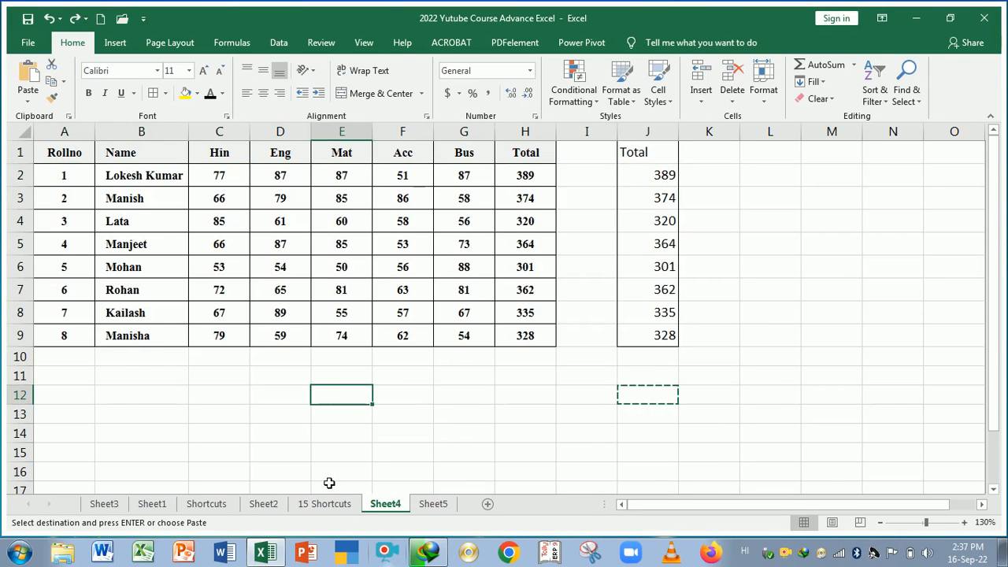
click(317, 504)
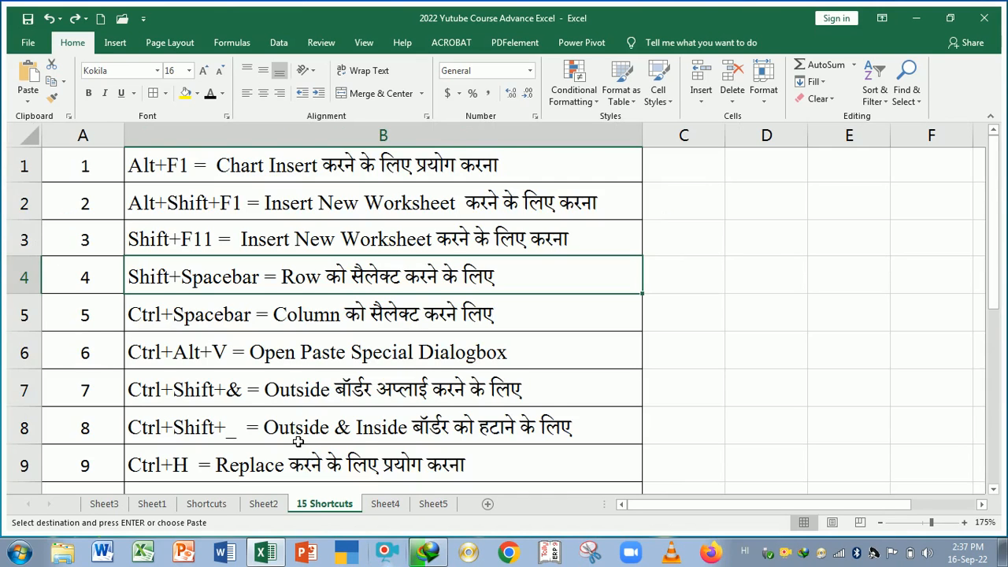
scroll(299, 443, down, 1)
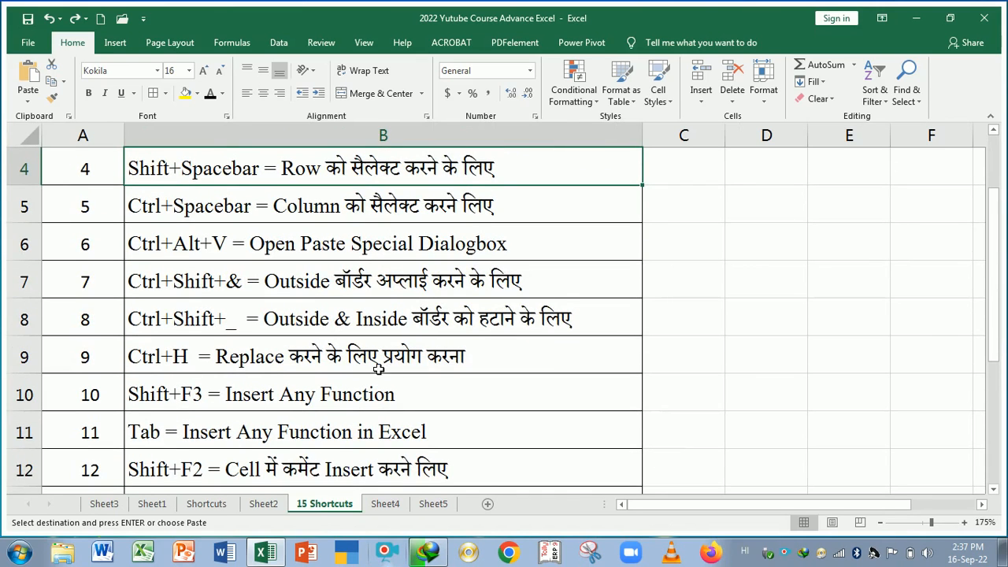
click(396, 508)
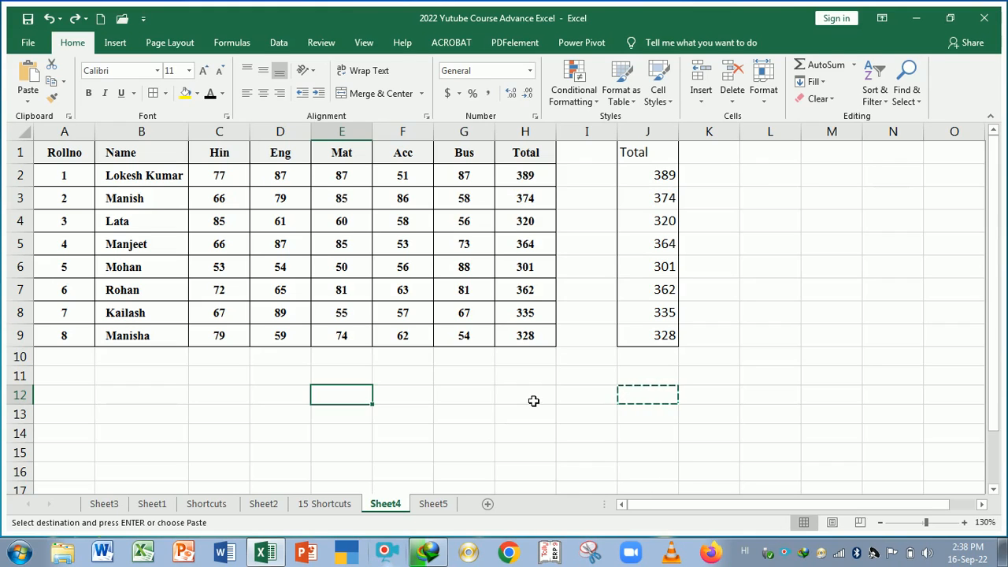
text(ओसद)
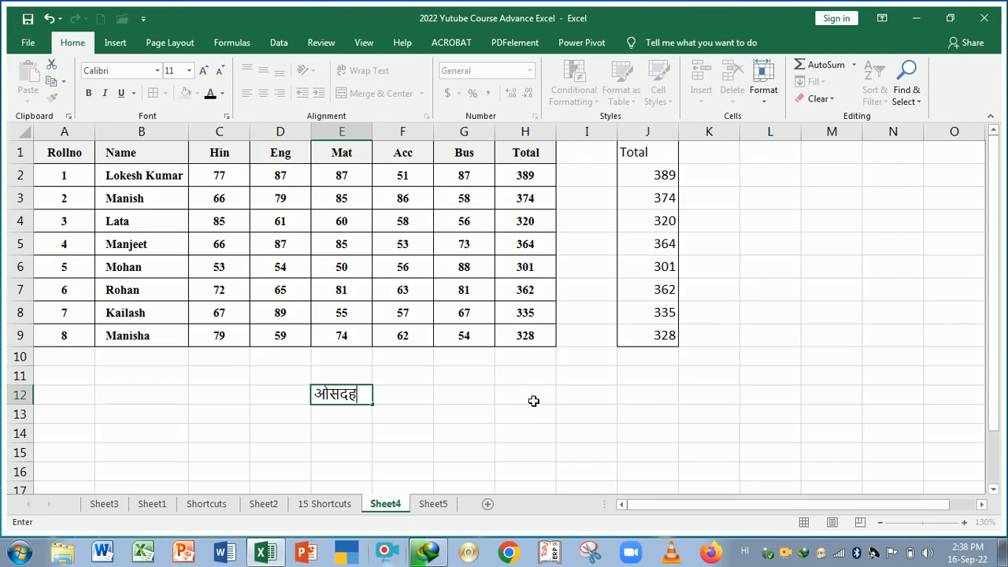
text(ह)
key(BackSpace)
key(BackSpace)
key(BackSpace)
key(BackSpace)
text(Amount)
key(Return)
Enter 2000,20.30 in cell E13 and widen column E to fit the entry.
text(2000,)
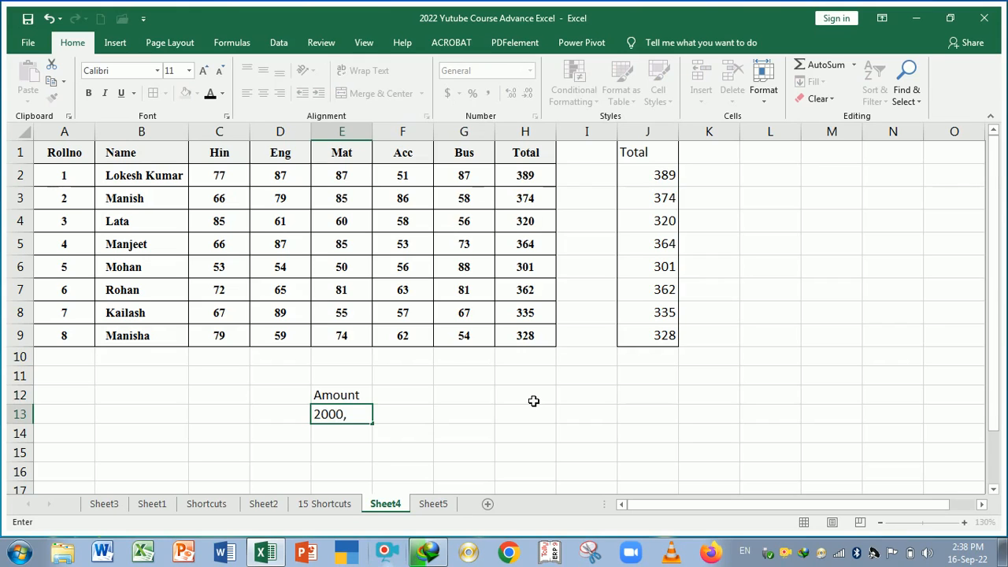
text(20.30)
key(Return)
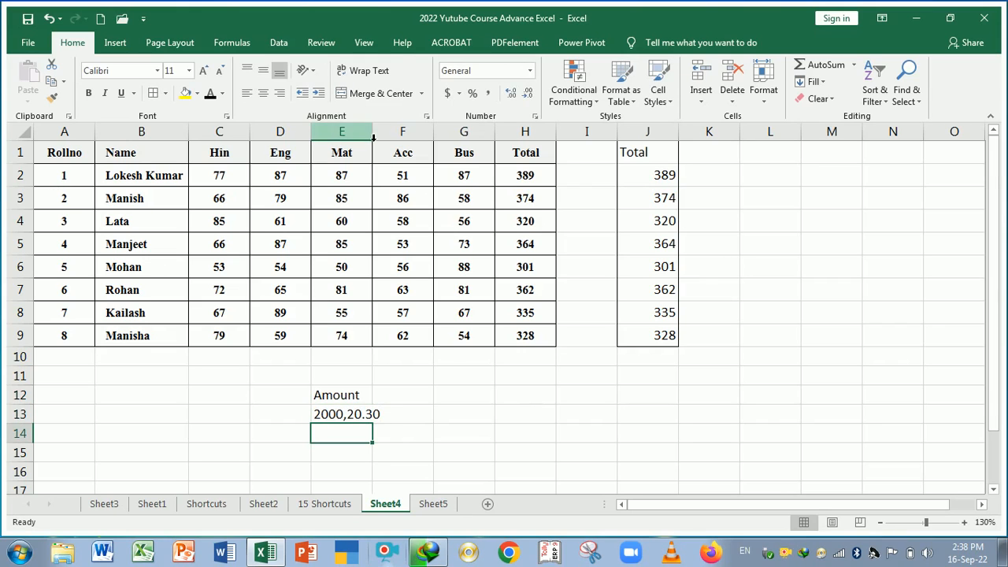
drag(373, 133, 401, 135)
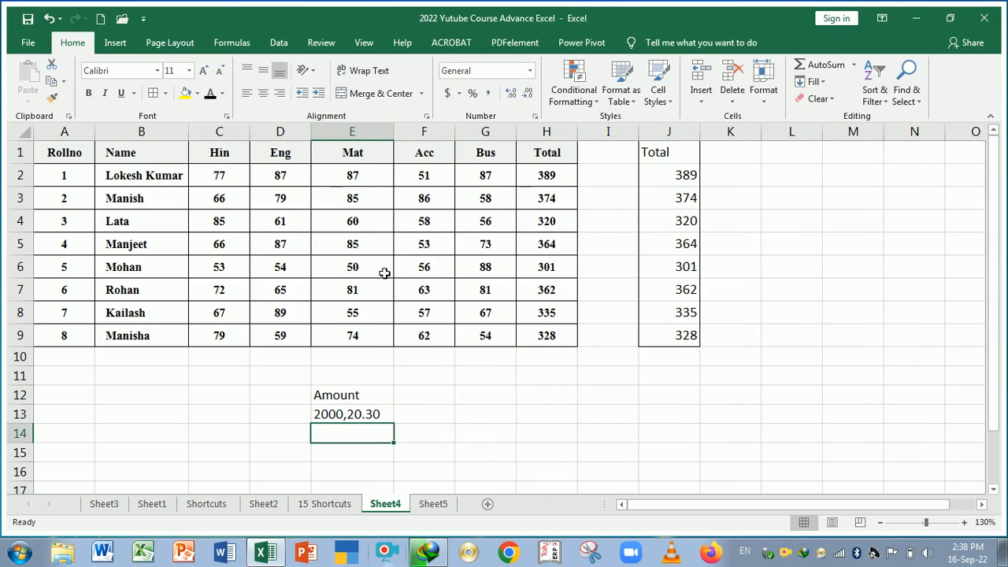
Fill the amount in E13 down through cell E19 as a series.
scroll(378, 414, down, 1)
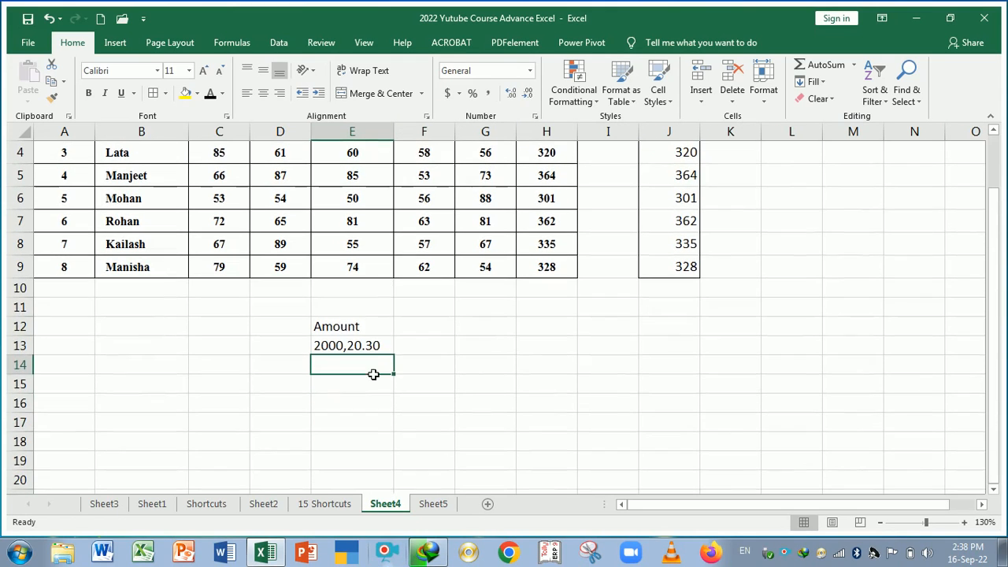
click(376, 349)
drag(399, 360, 390, 467)
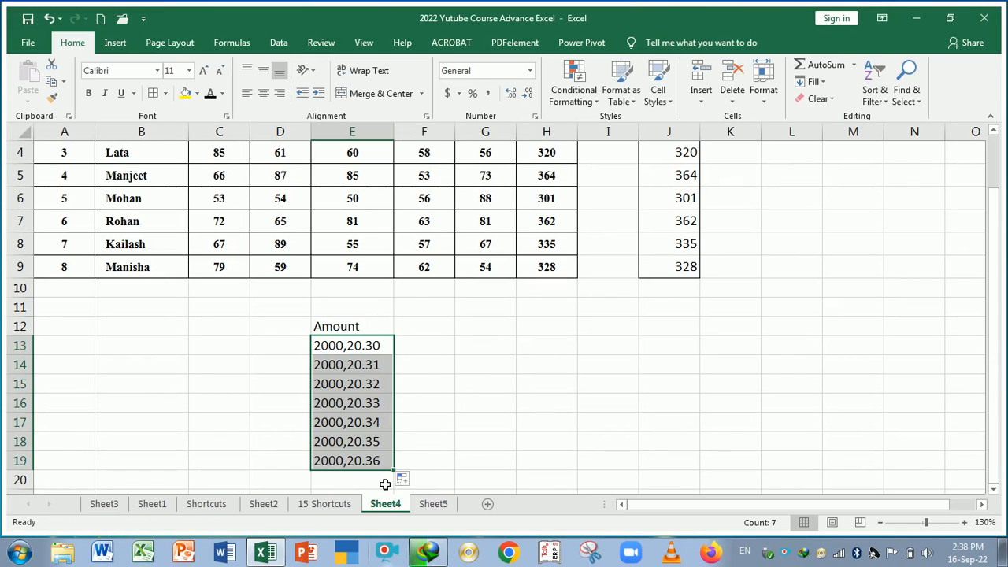
click(455, 392)
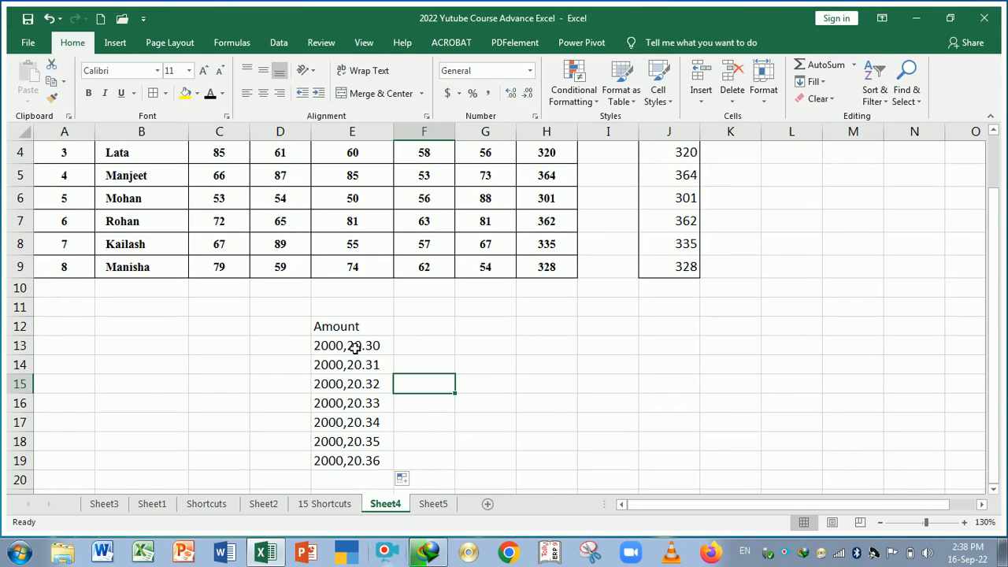
click(418, 345)
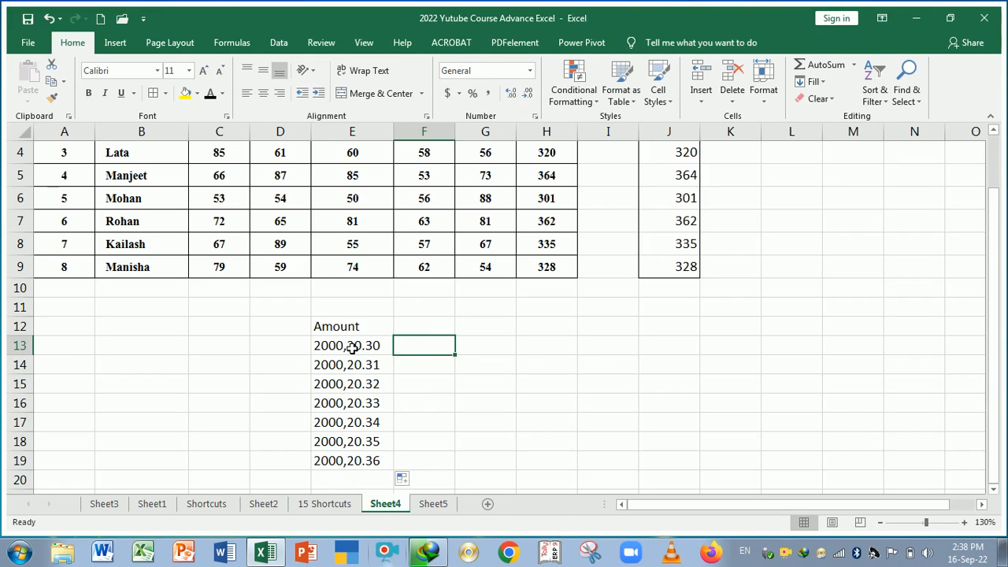
Replace every comma in the amounts E13:E19 with nothing using Find and Replace.
drag(347, 348, 353, 460)
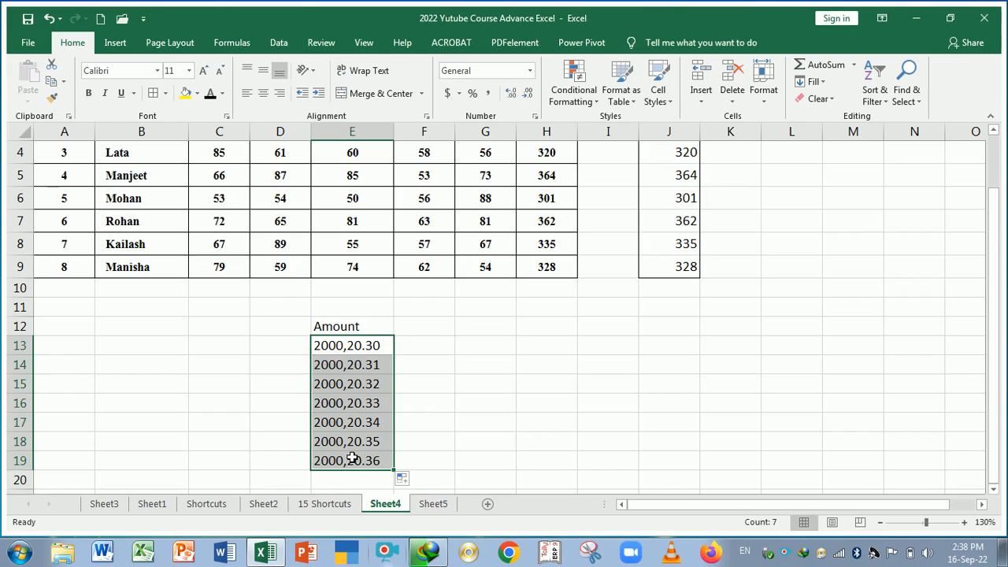
key(ctrl+h)
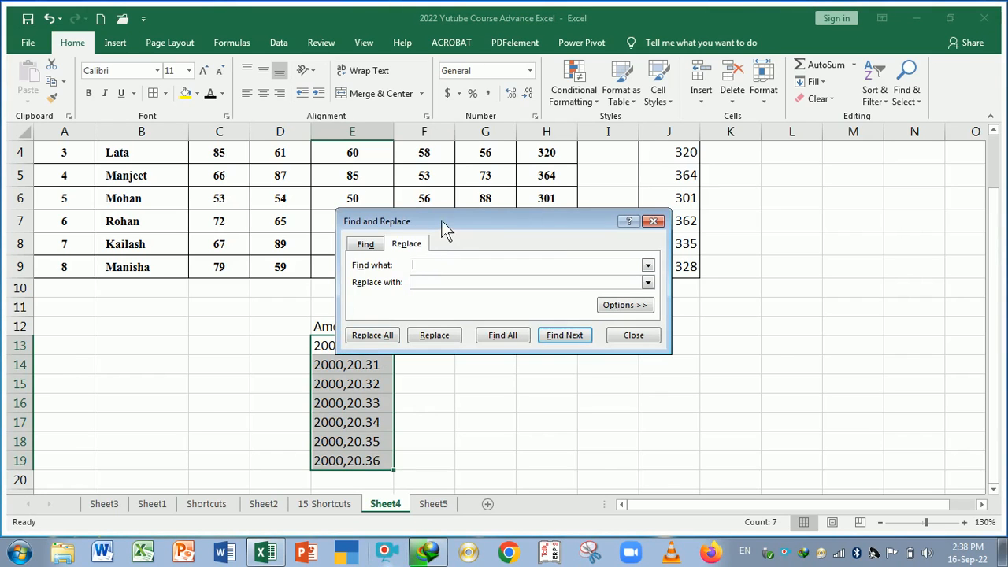
drag(443, 221, 557, 222)
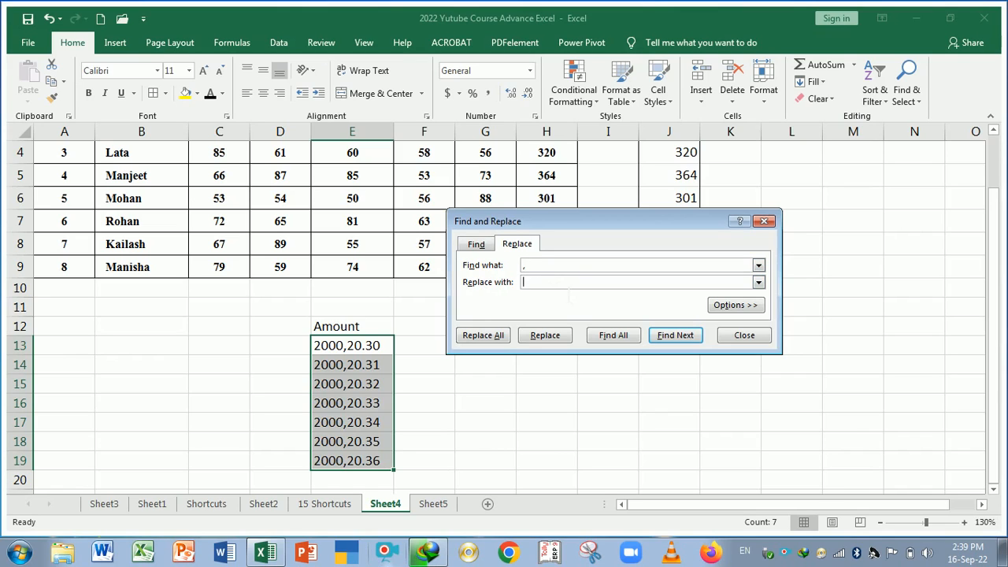
click(496, 337)
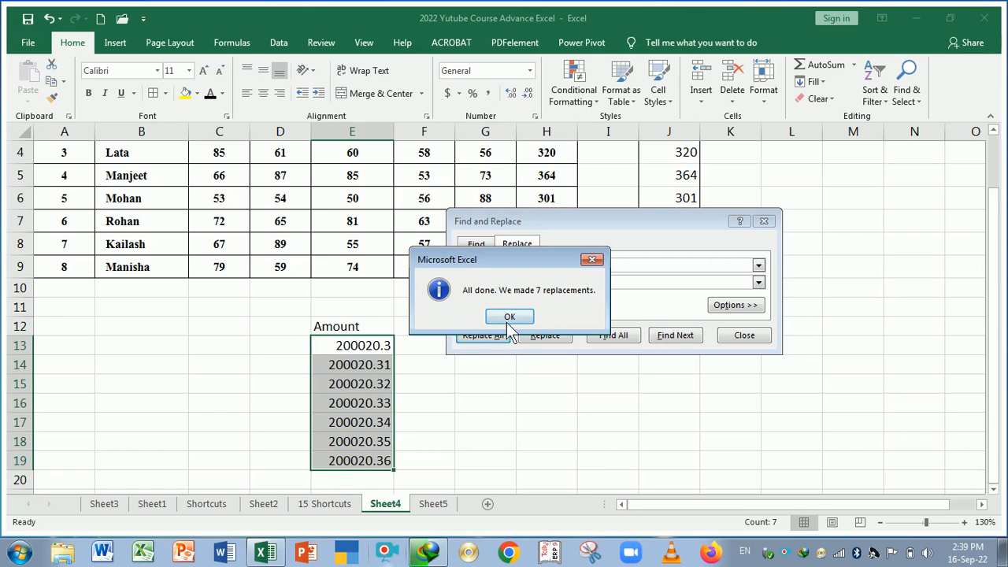
Close Find and Replace, remove the decimal places from the amounts in E13:E19, and check the value stored in E13.
click(510, 319)
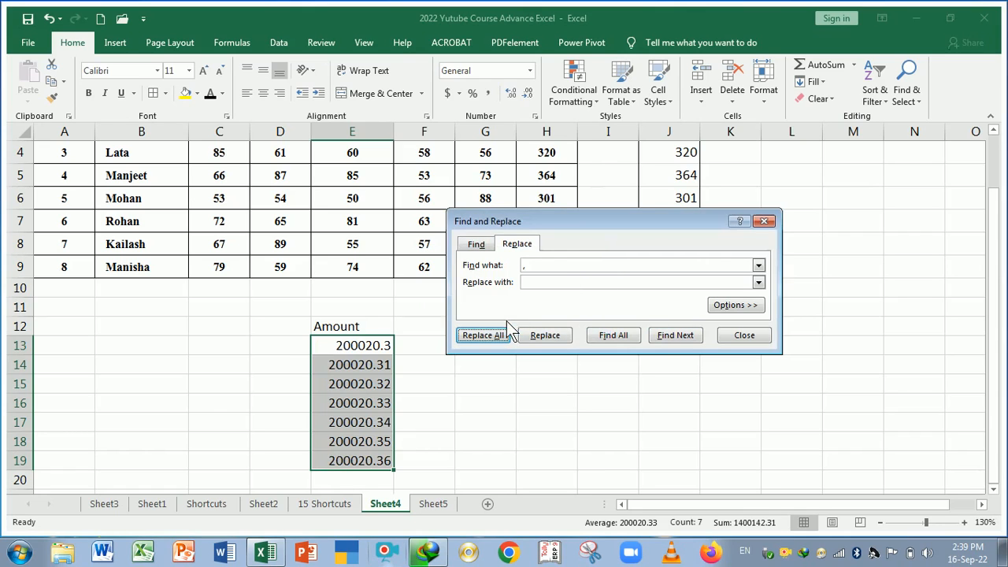
click(740, 336)
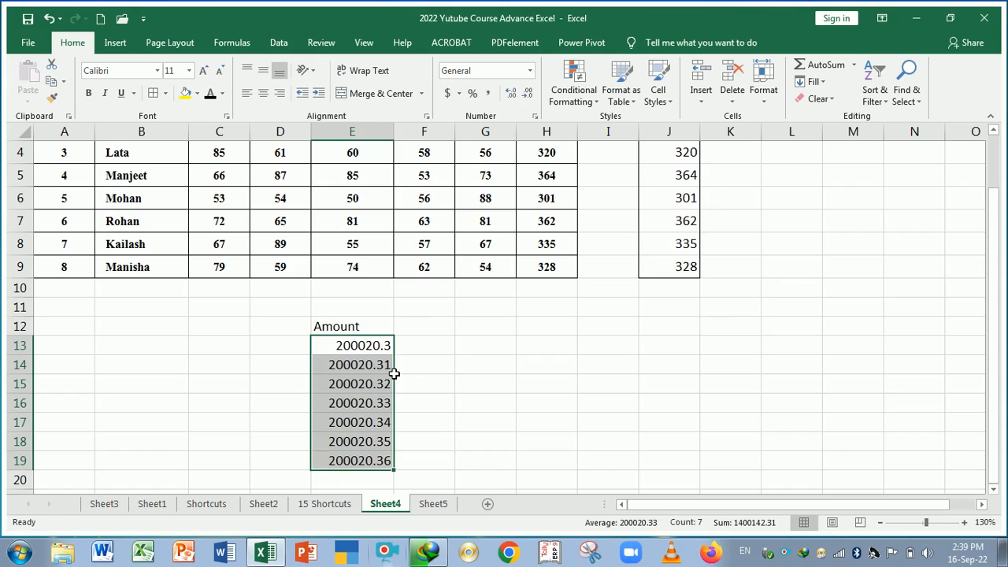
drag(375, 347, 381, 473)
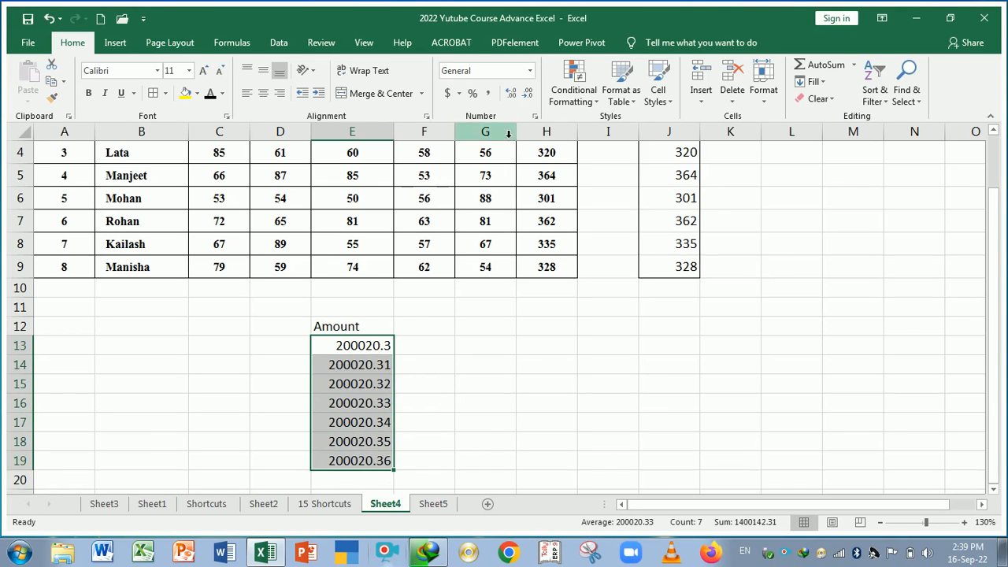
click(528, 95)
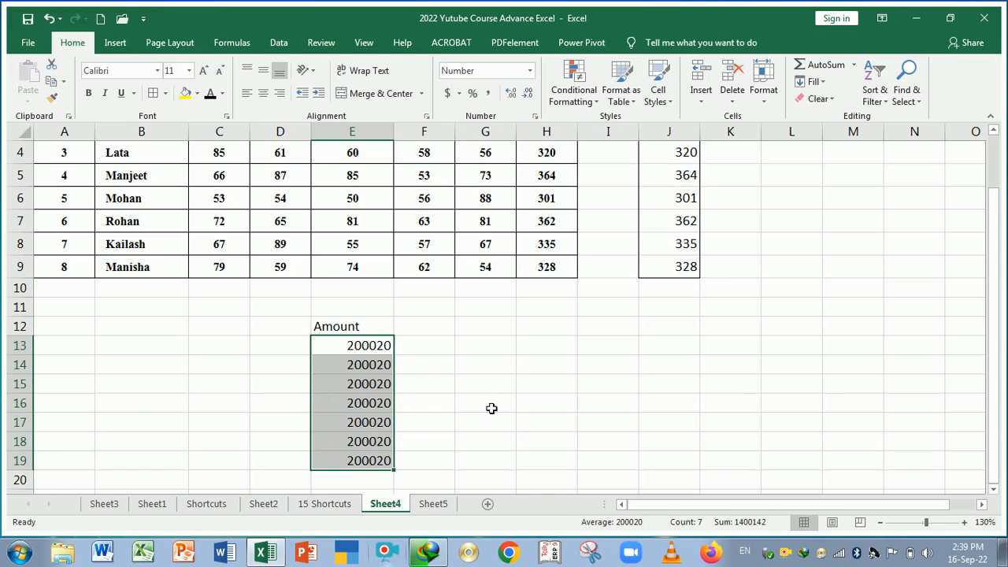
click(492, 408)
drag(383, 345, 384, 459)
click(432, 381)
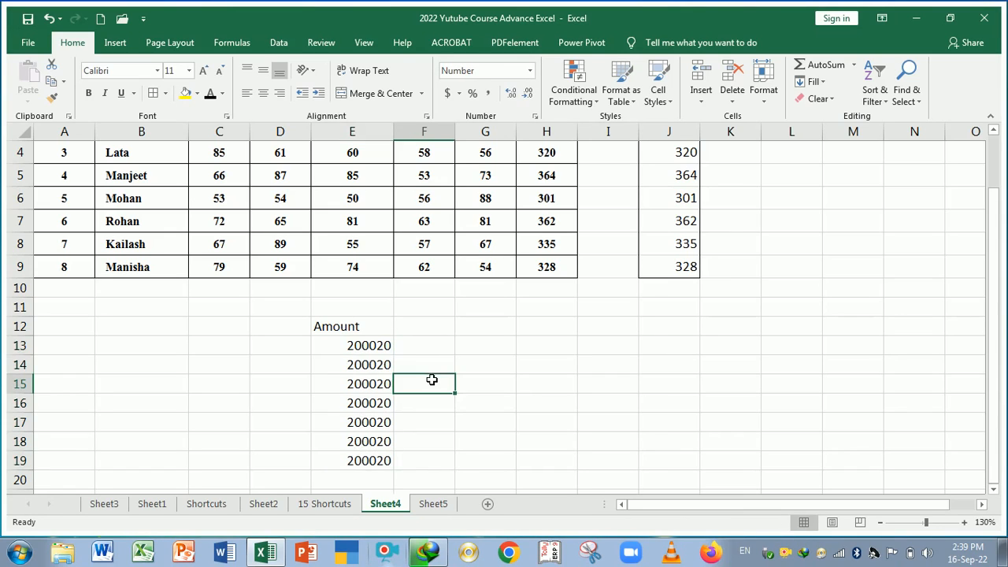
double_click(366, 345)
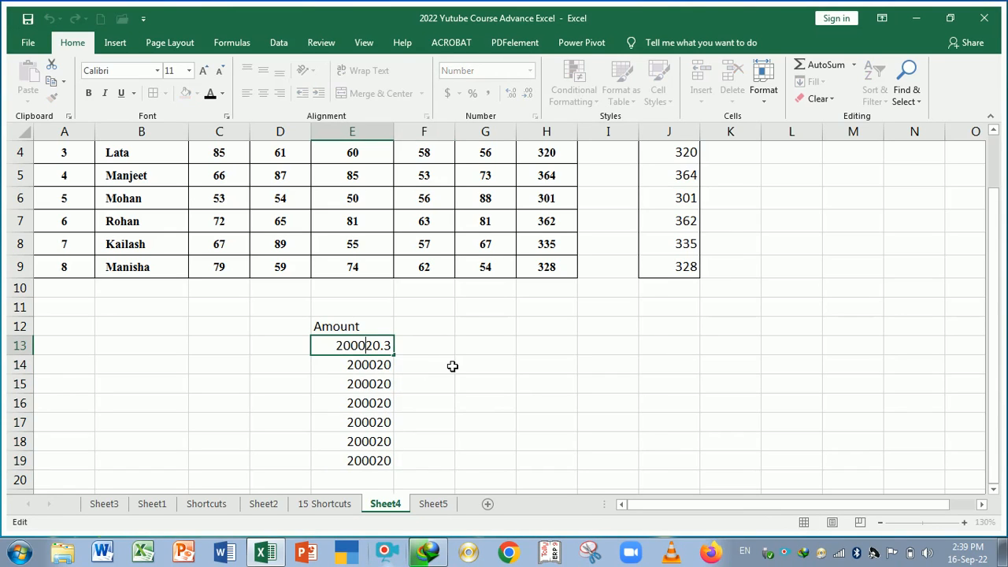
key(Return)
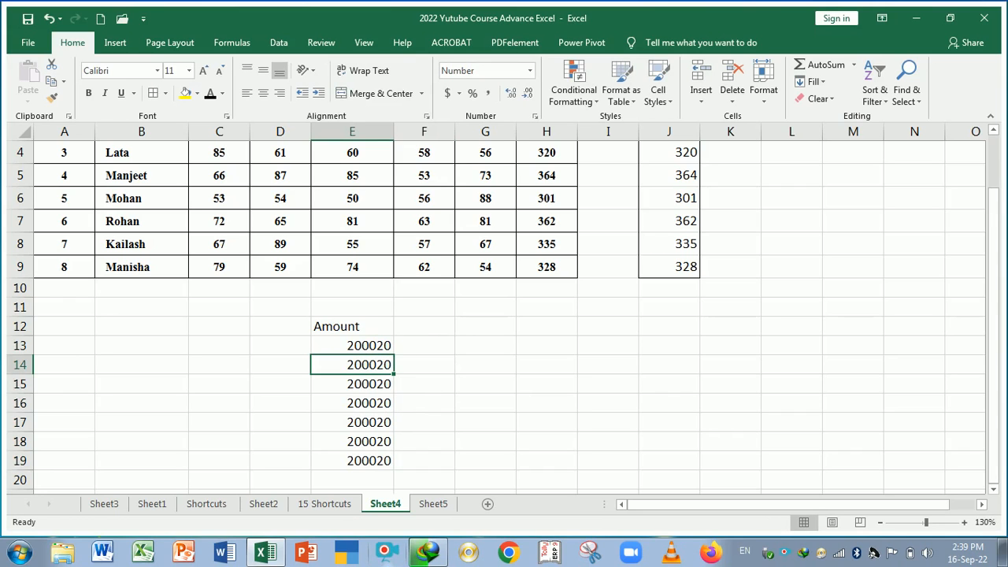
Consult the Insert Any Function entry on the 15 Shortcuts sheet and clear the totals in H2:H9 on Sheet4.
click(324, 505)
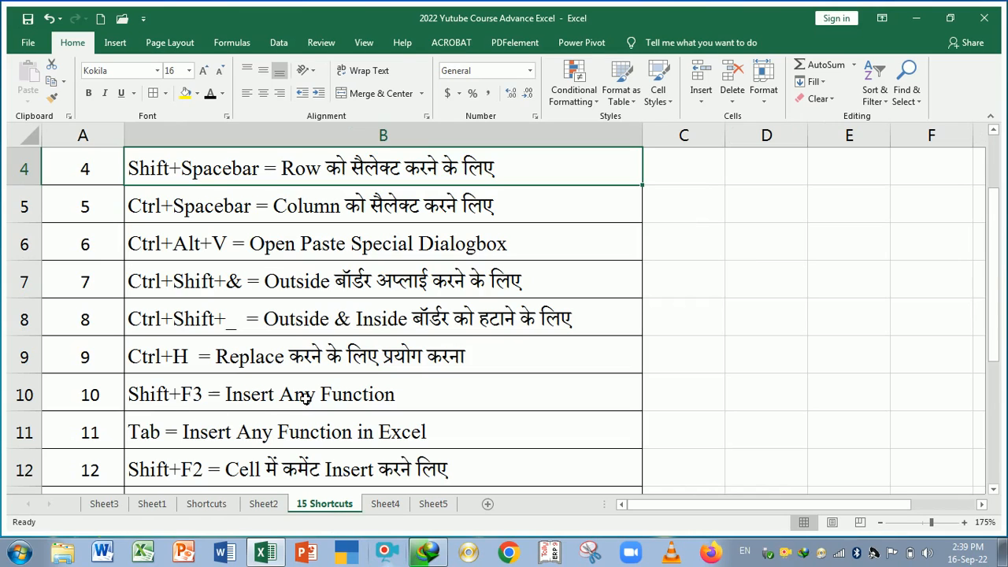
click(386, 506)
scroll(592, 420, up, 1)
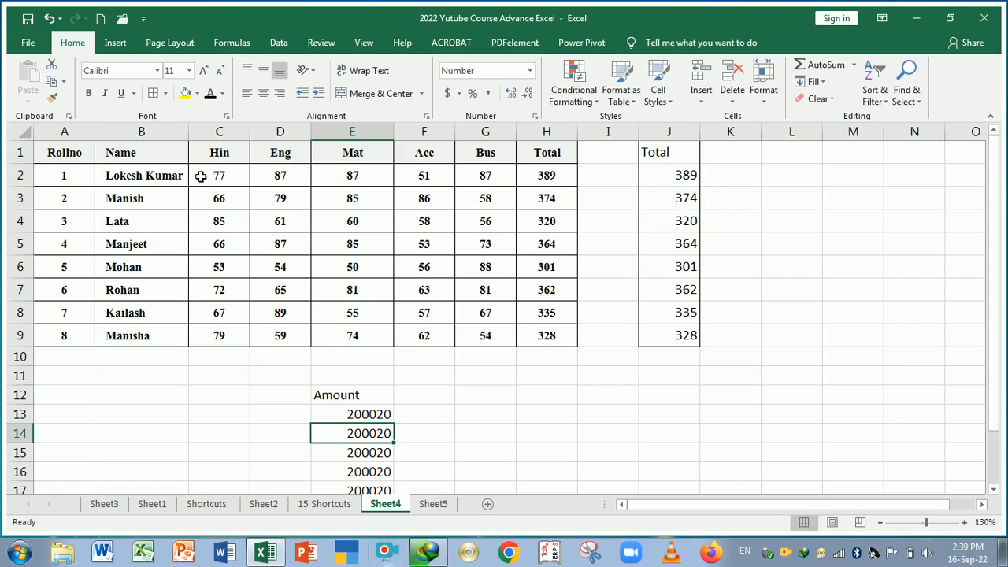
drag(556, 177, 554, 338)
key(Delete)
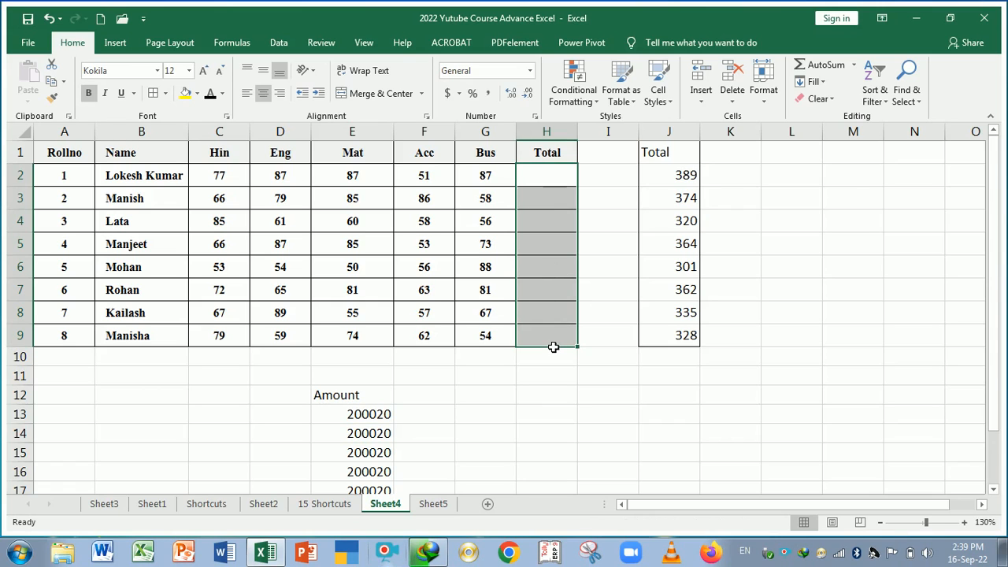
Open Insert Function for cell H2, search for sum, and choose the SUM function.
key(shift+F3)
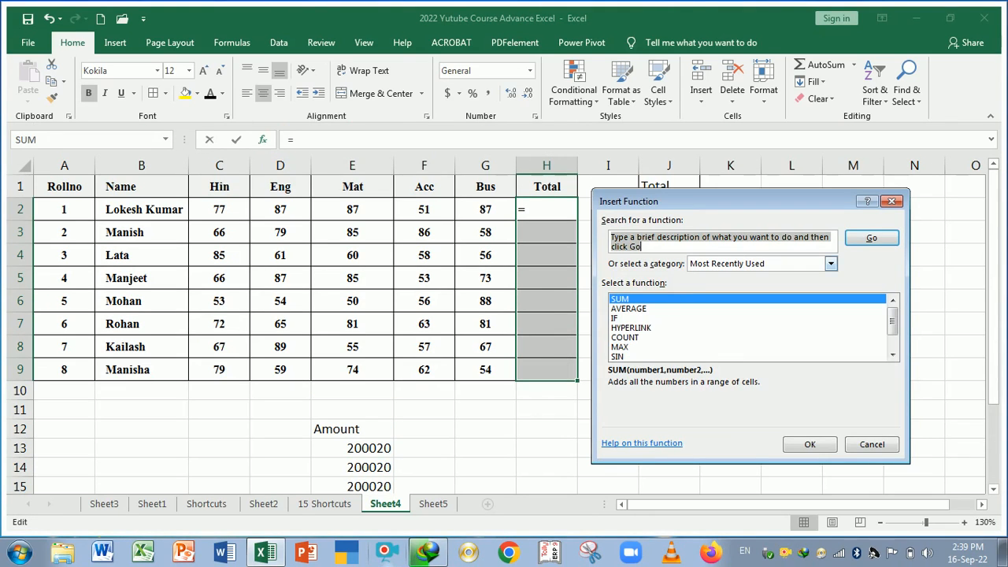
mouse_move(681, 200)
mouse_down()
mouse_move(681, 257)
mouse_move(687, 194)
mouse_up()
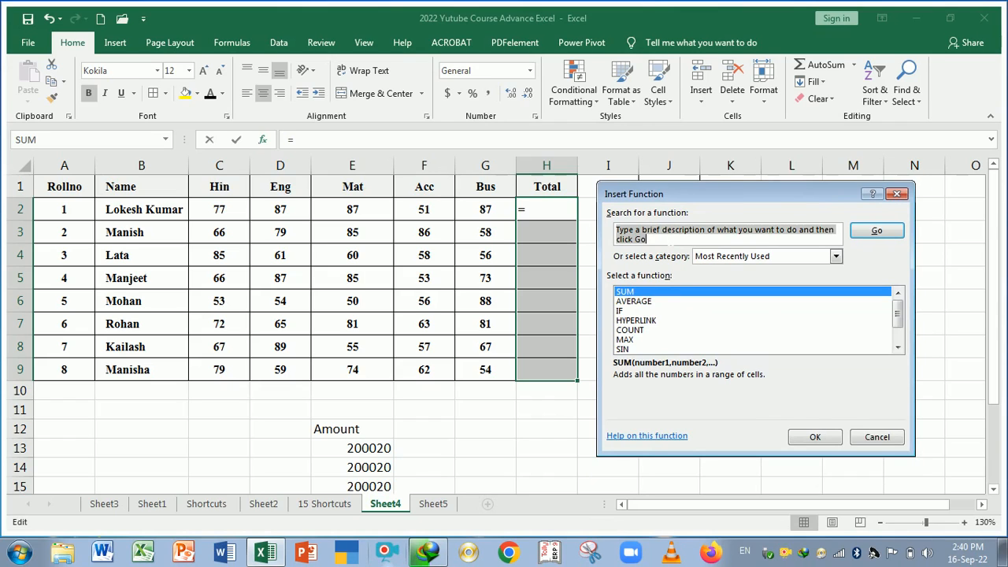
text(sum)
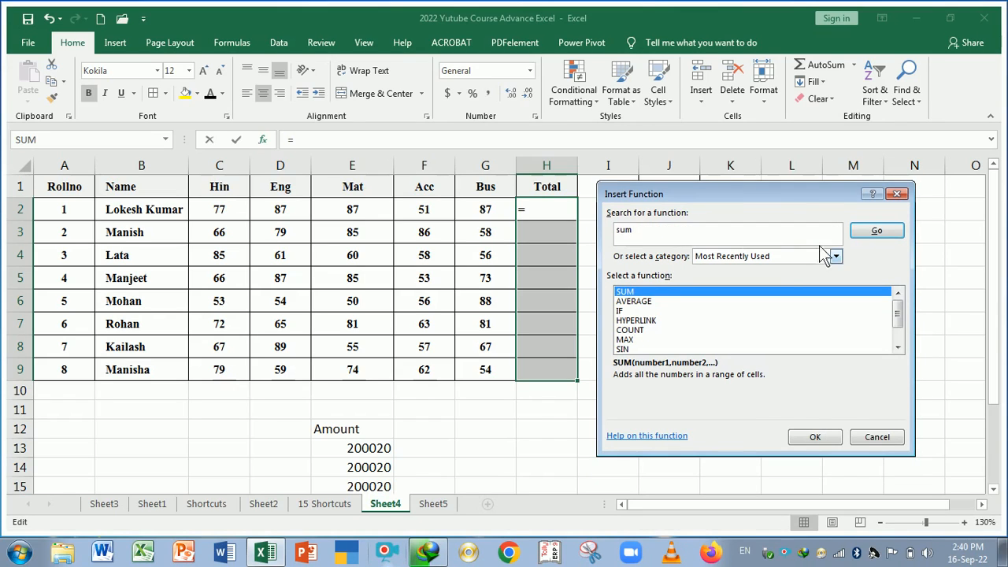
click(867, 236)
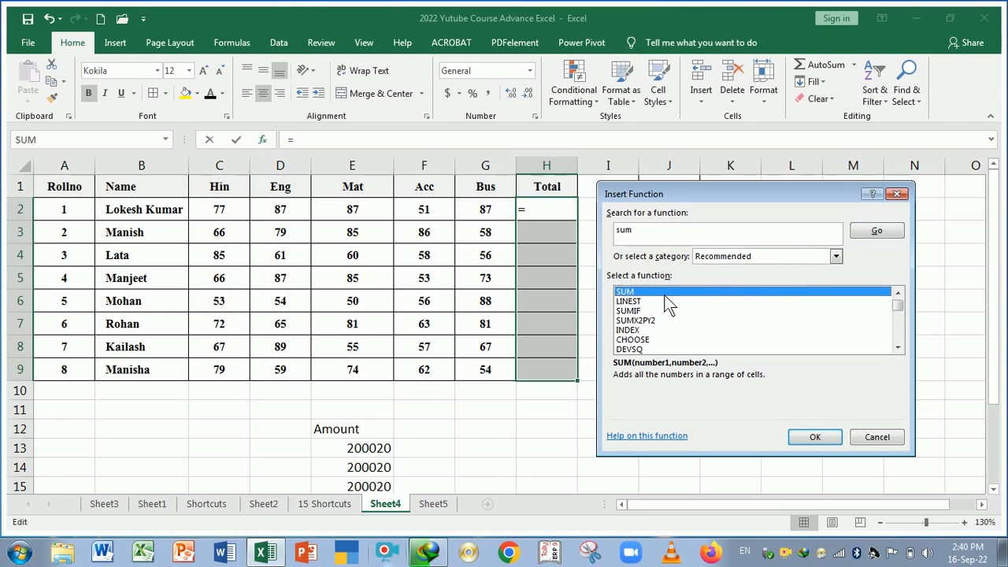
click(816, 439)
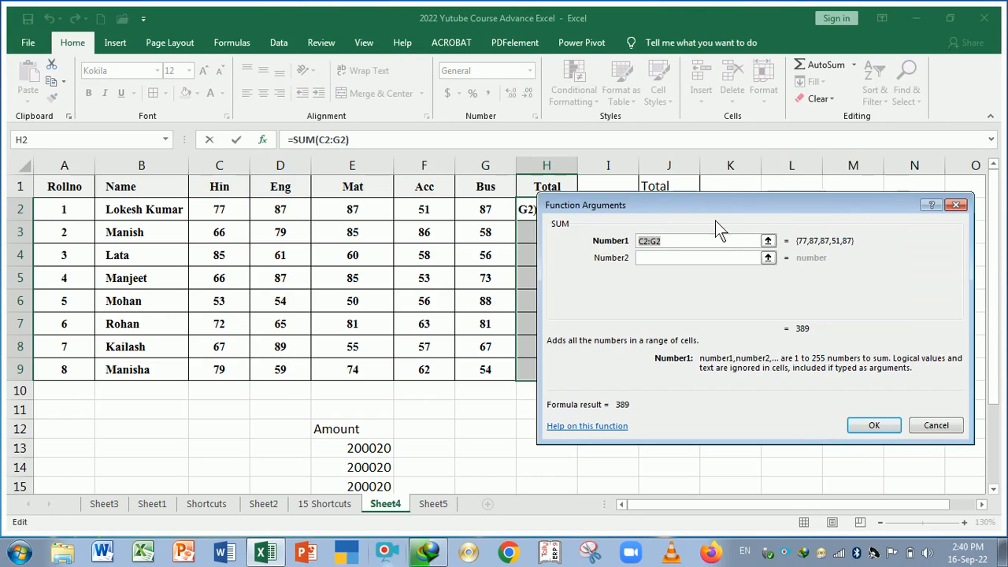
Clear the suggested Number1 argument, select the marks C2:G2 as the range, and insert the SUM formula in H2.
drag(709, 205, 780, 201)
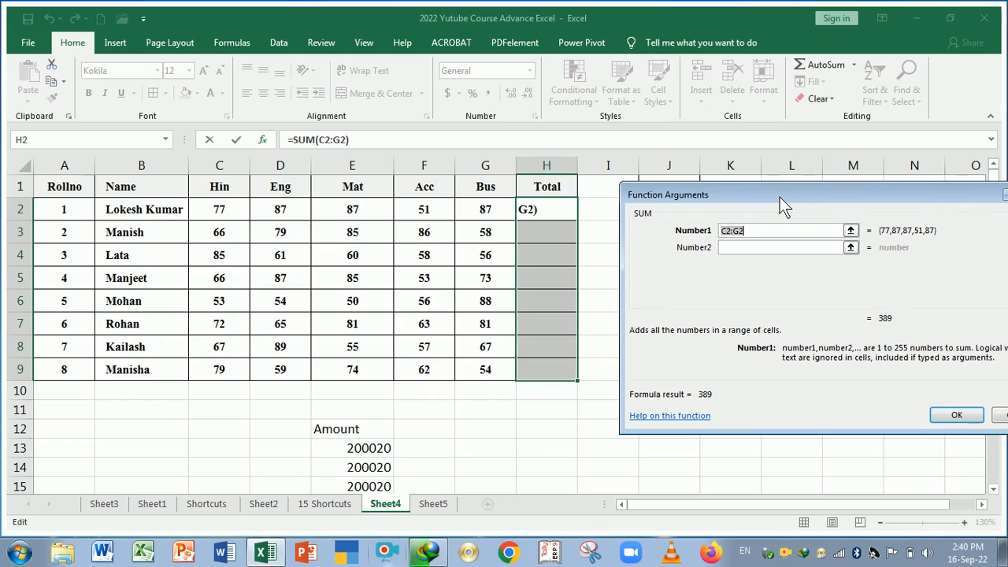
click(779, 234)
key(BackSpace)
key(BackSpace)
key(BackSpace)
key(BackSpace)
key(BackSpace)
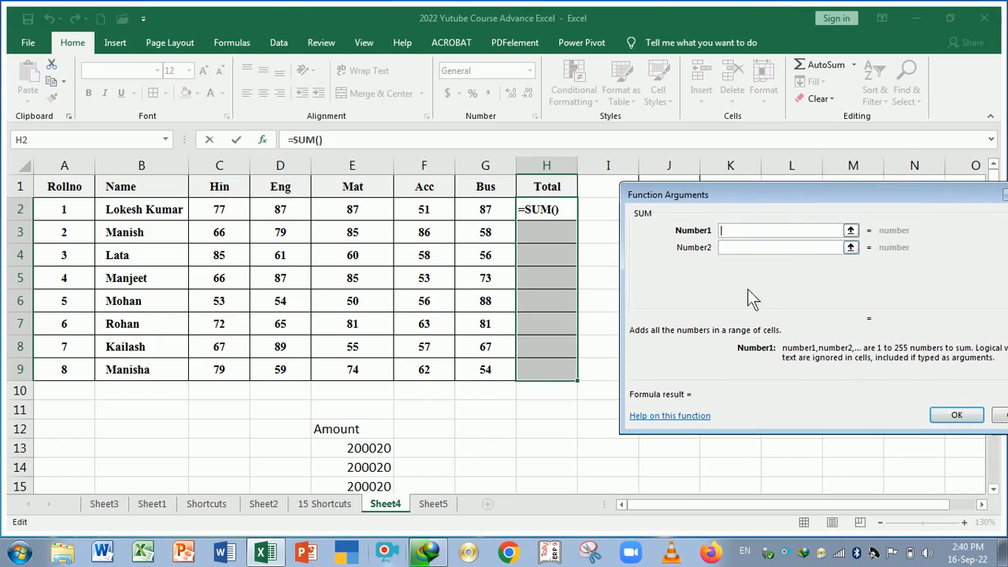
drag(884, 192, 848, 193)
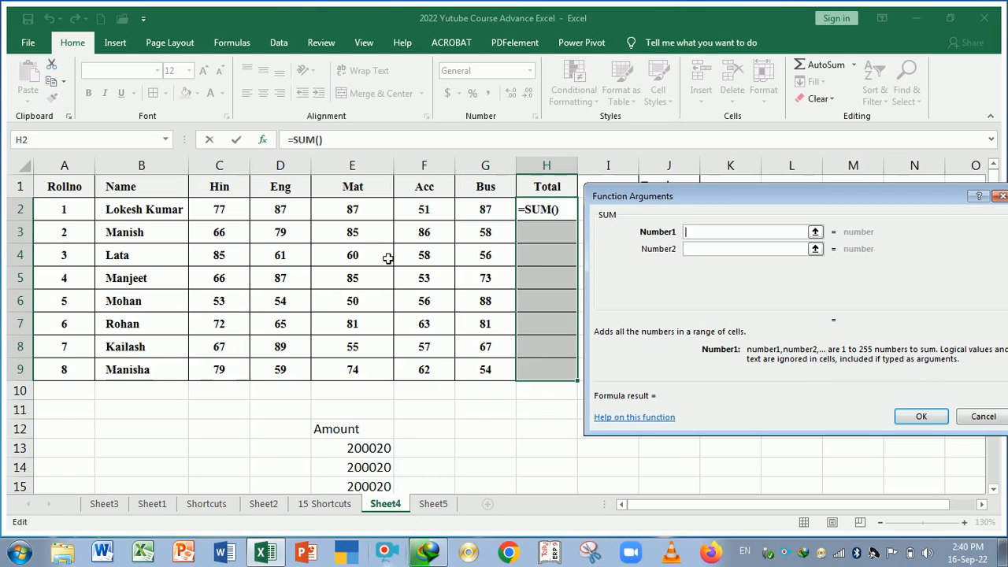
click(218, 213)
drag(218, 213, 492, 226)
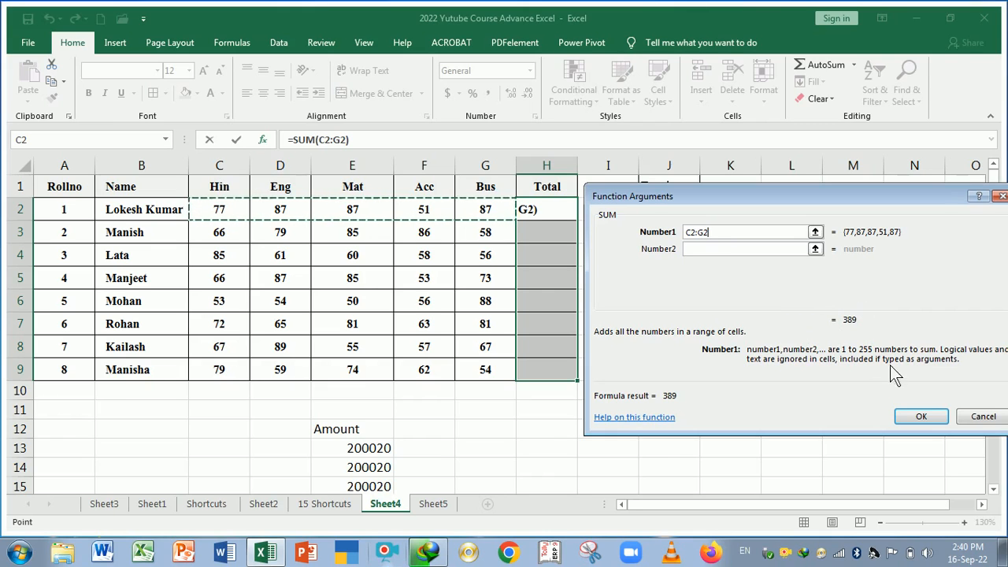
click(920, 423)
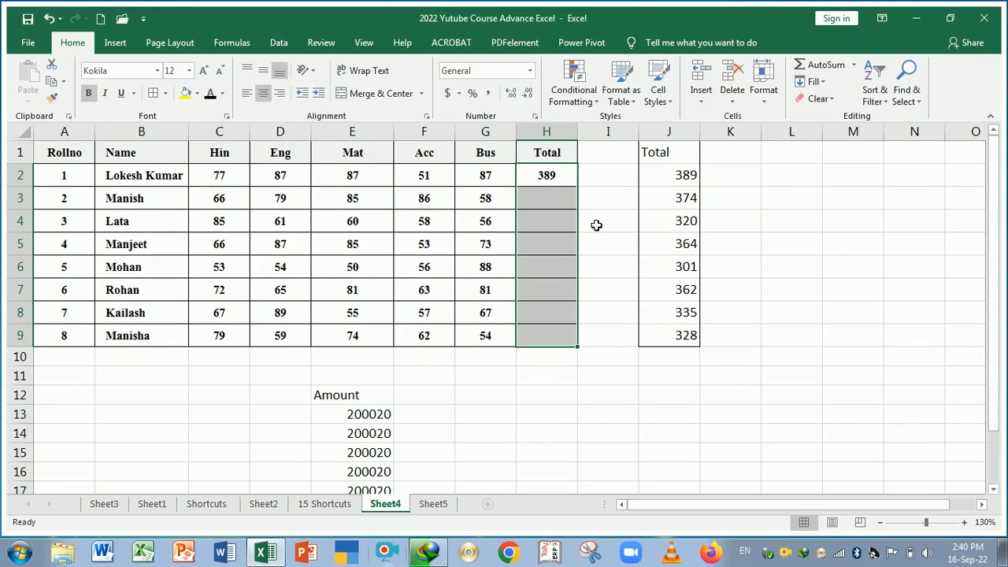
Extend the SUM formula from H2 down through H9, and clear the copied totals in H3:H9.
click(566, 182)
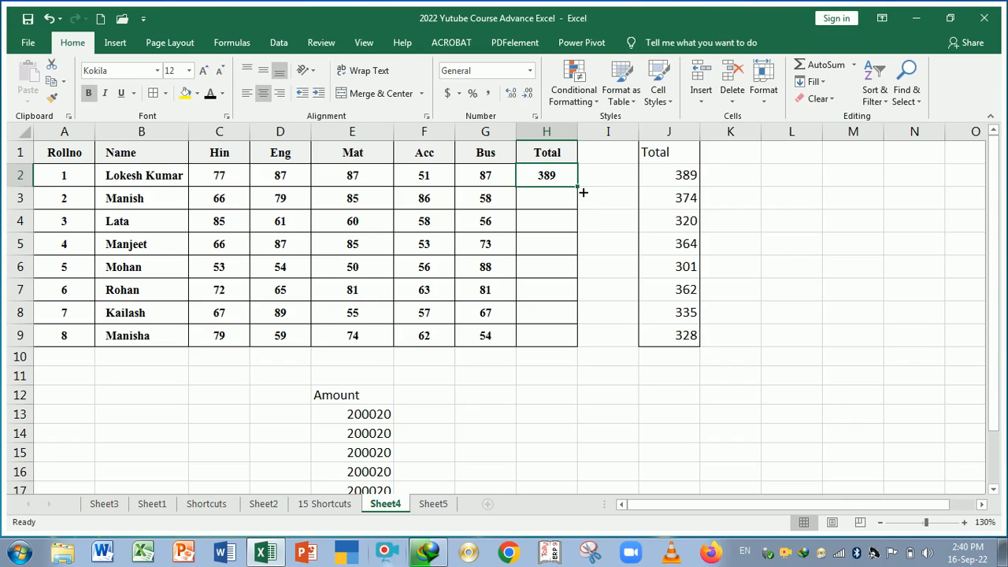
drag(583, 192, 571, 347)
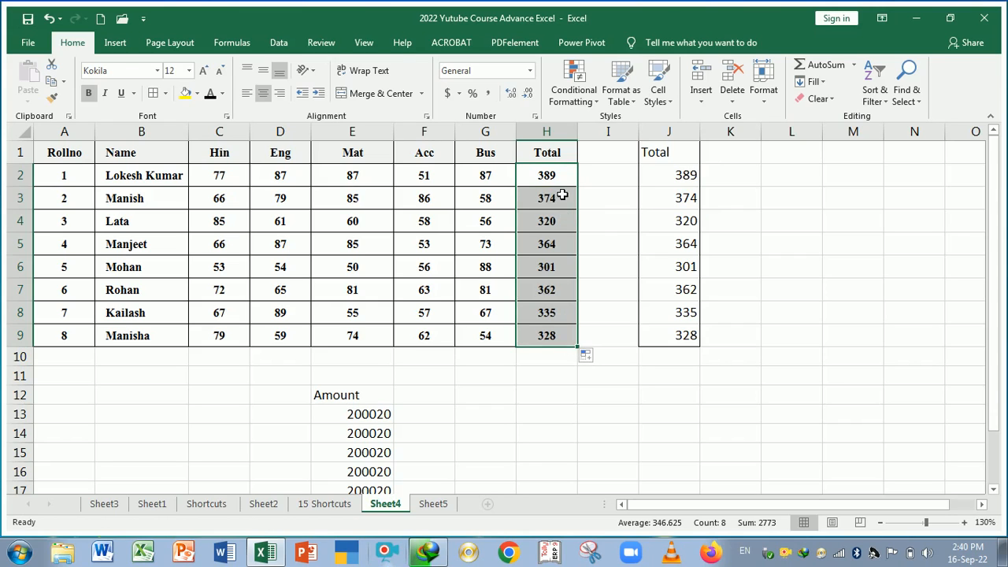
drag(563, 200, 560, 271)
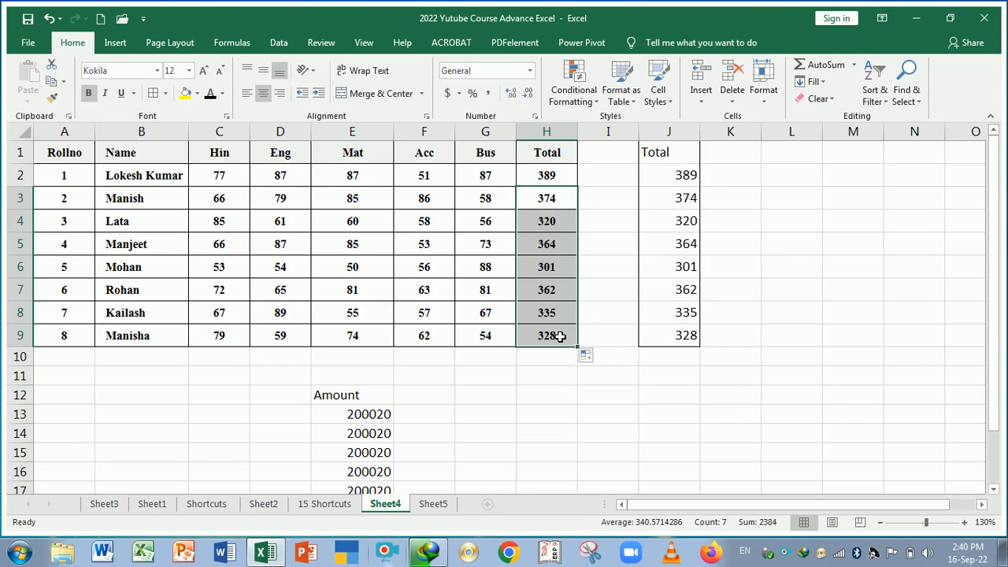
key(Delete)
Auto-fill the SUM formula in H2 down the Total column to the last student row, H9.
click(563, 176)
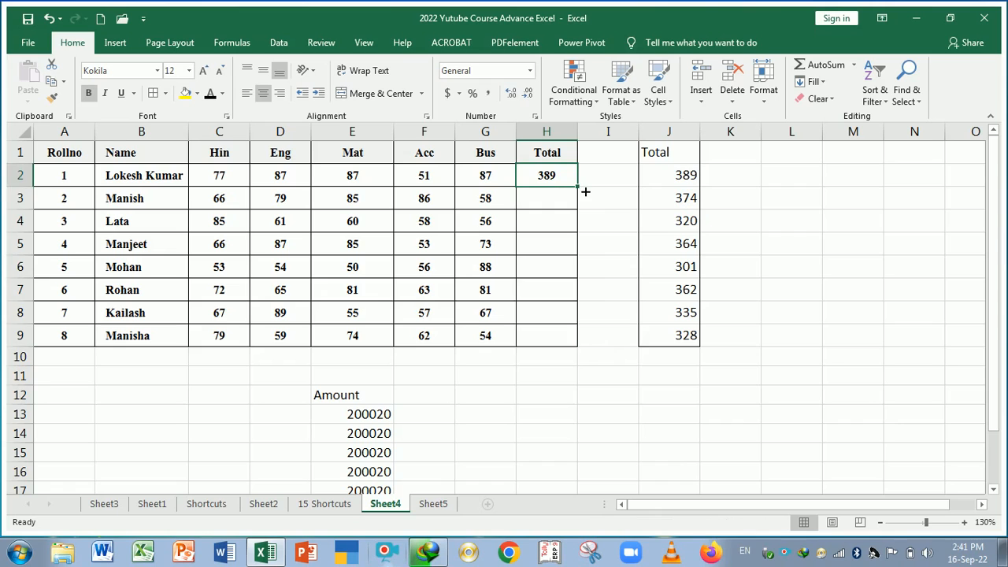
double_click(585, 192)
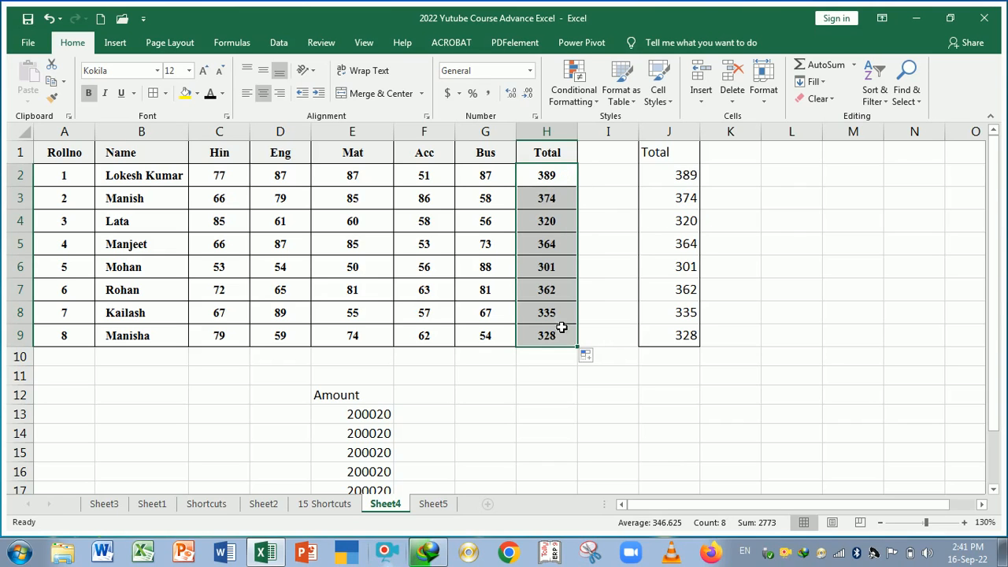
click(556, 380)
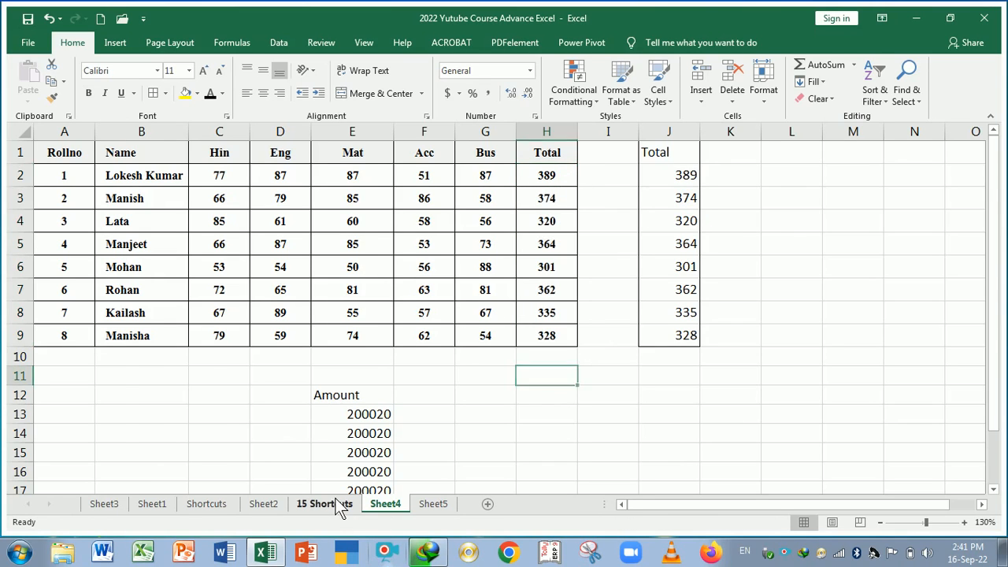
Check the Tab entry on the 15 Shortcuts sheet and empty the Total cells H2:H9 on Sheet4 again.
click(339, 505)
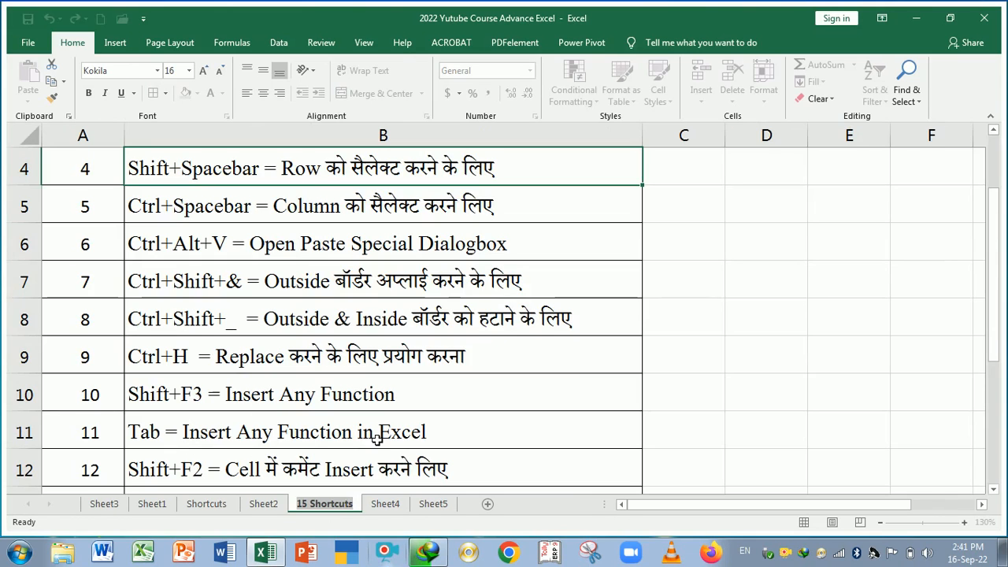
click(385, 504)
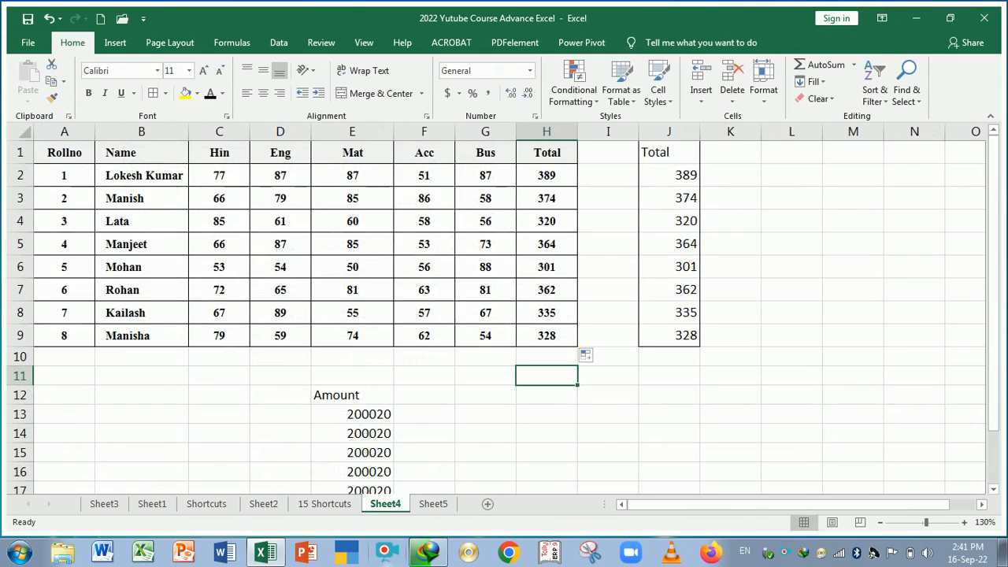
drag(555, 177, 551, 339)
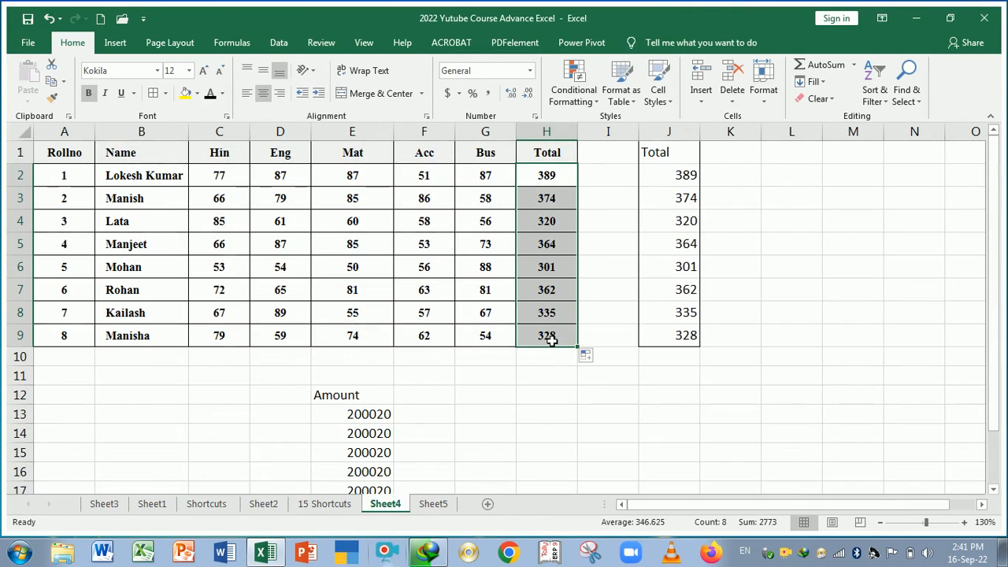
key(Delete)
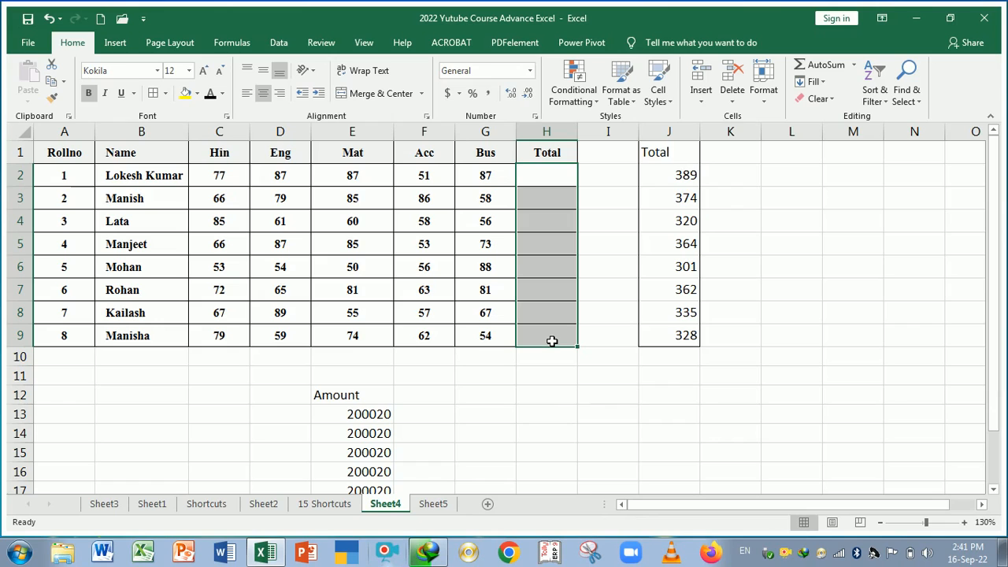
Start a SUM formula in H2, trying both a manually entered opening bracket and the SUM suggestion from the function list.
text(=sum)
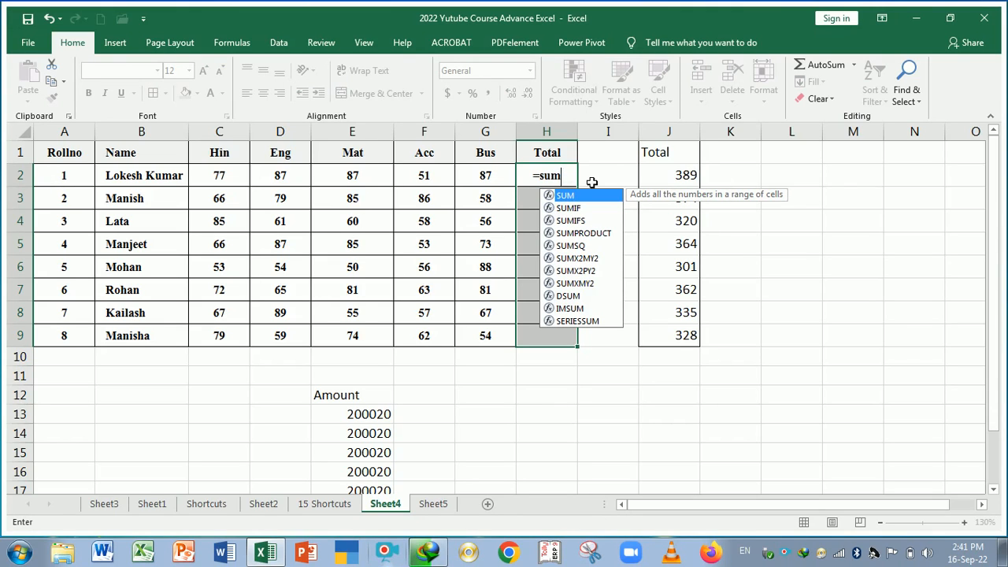
text(()
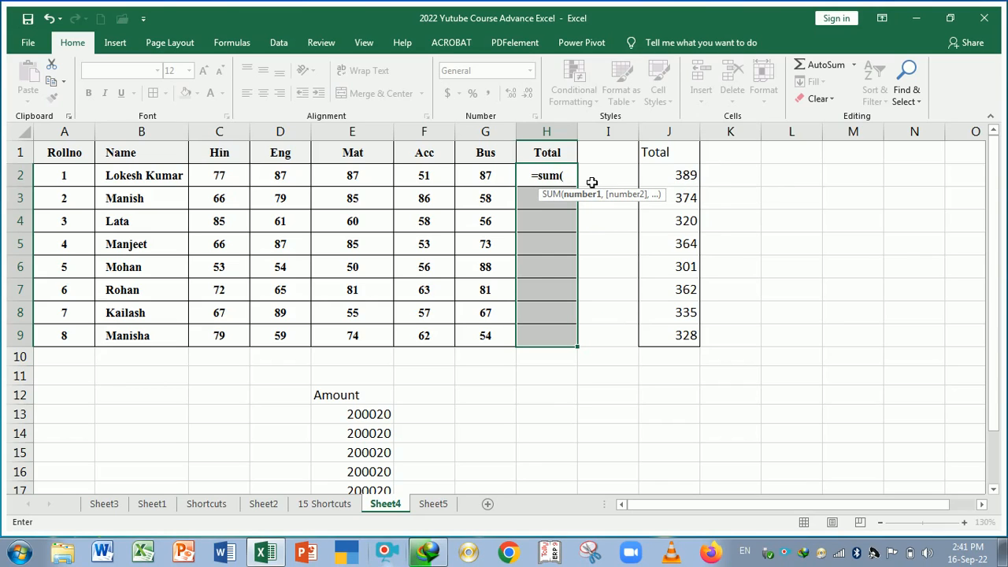
key(BackSpace)
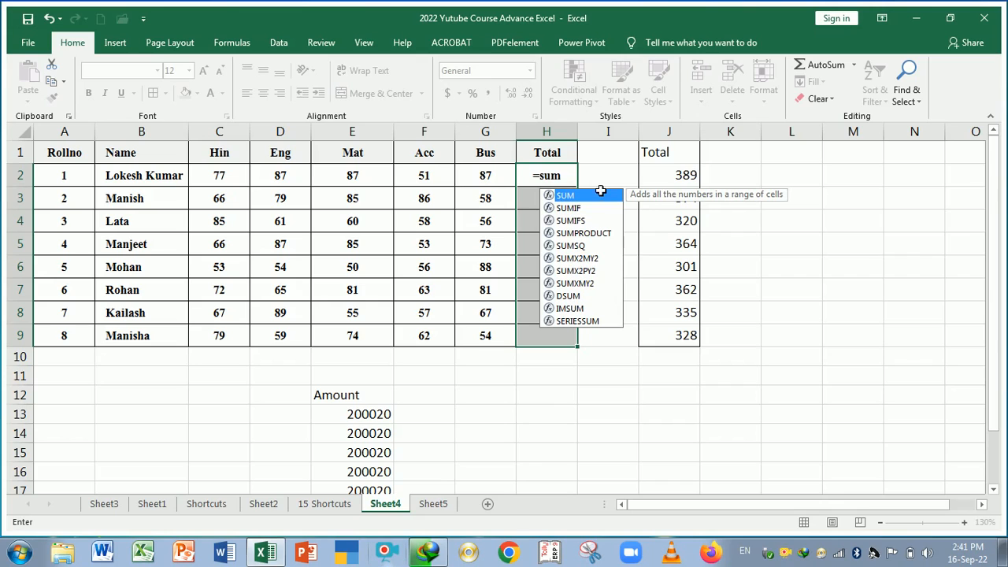
double_click(594, 197)
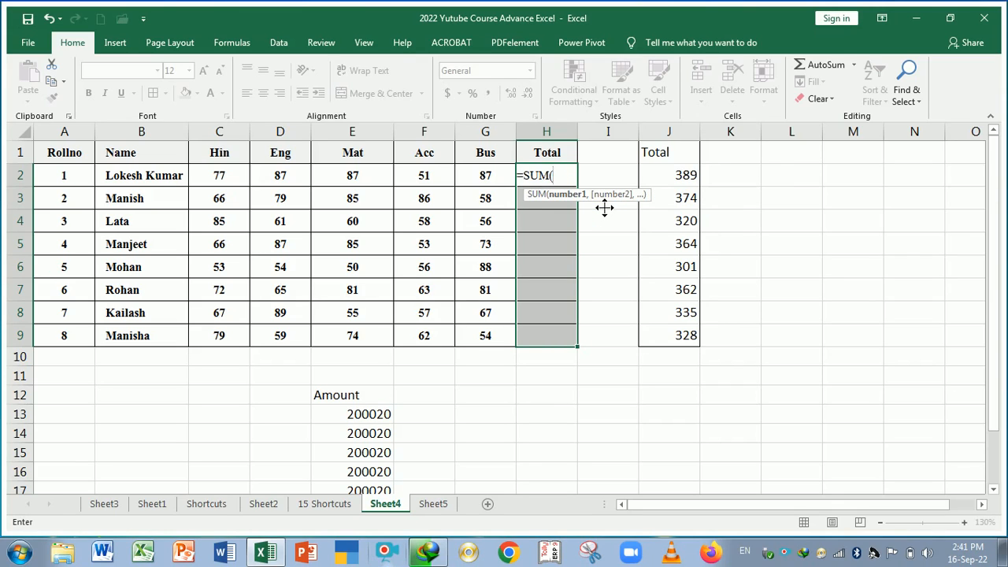
key(BackSpace)
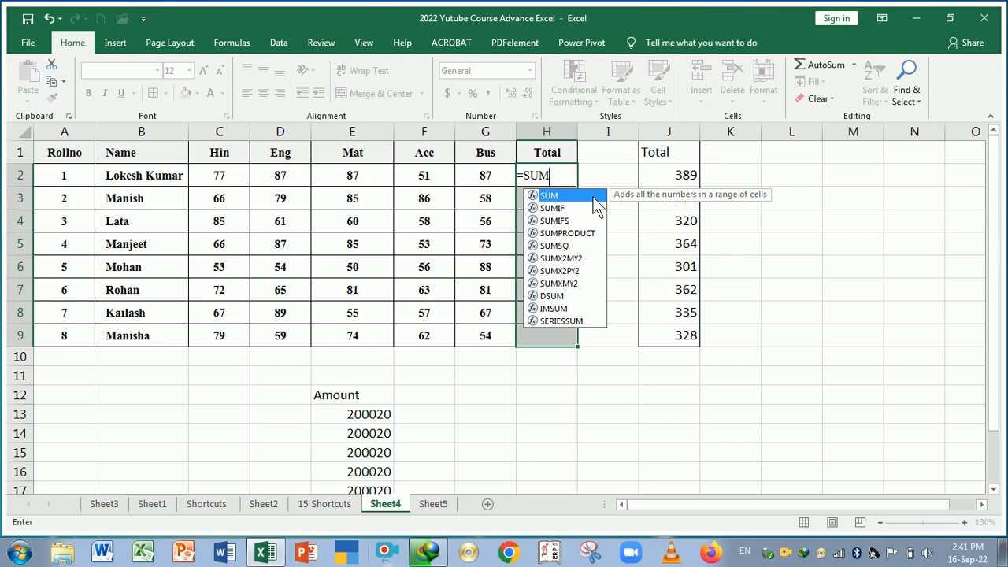
Browse the function suggestions between SUM and SUMIFS and autocomplete the formula in H2 with SUM.
key(Down)
key(Down)
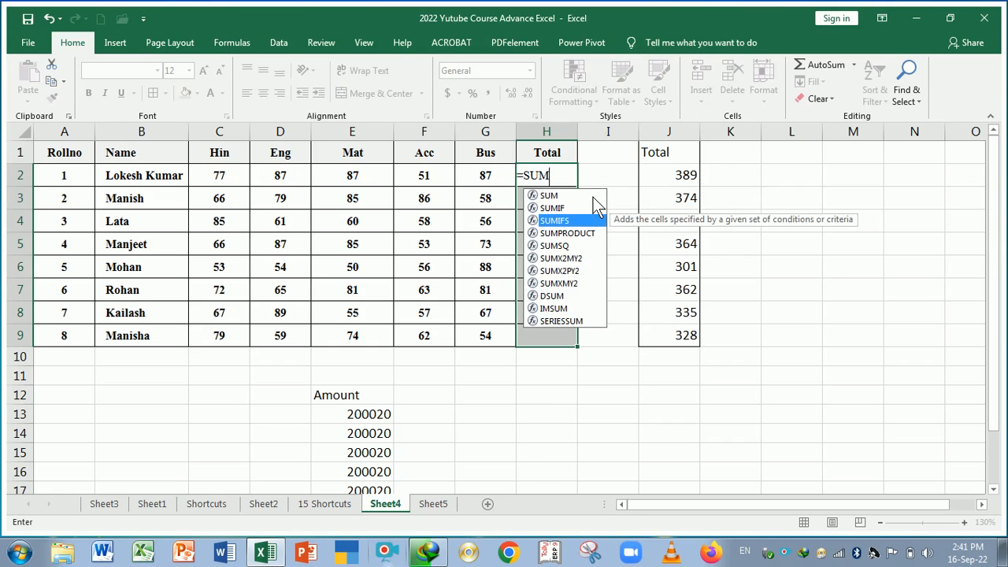
key(Up)
key(Up)
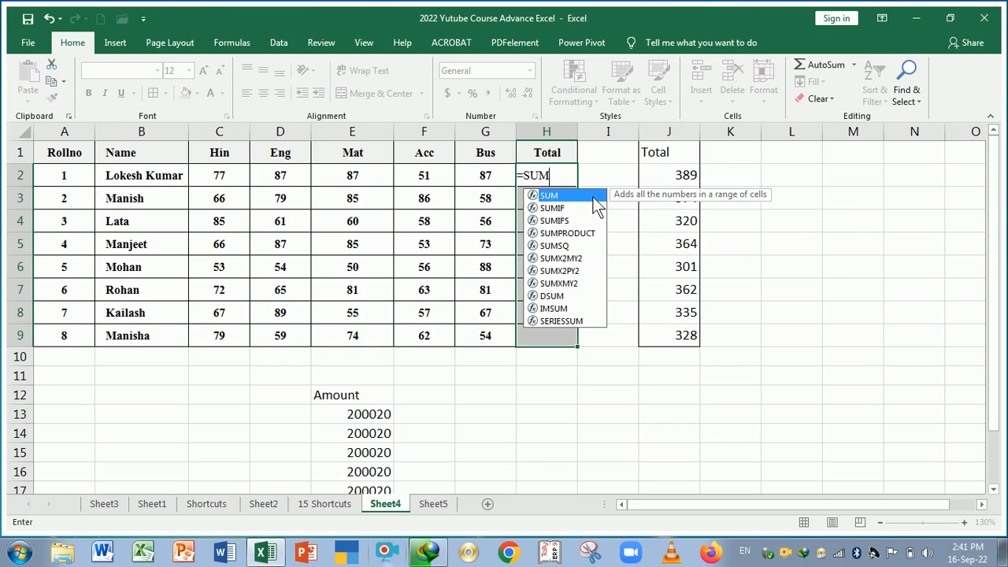
key(Down)
key(Down)
key(Up)
key(Up)
key(Tab)
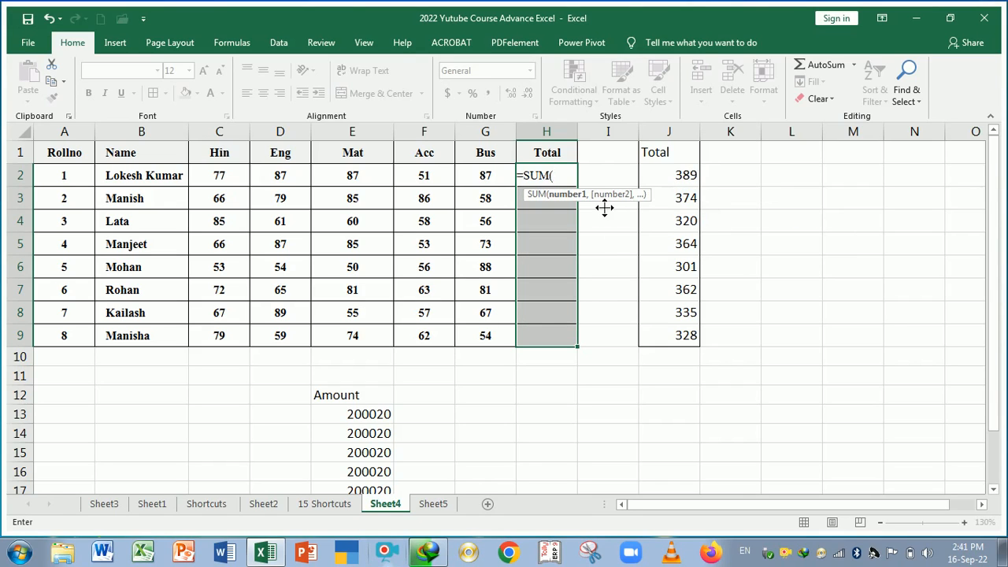
Use the marks C2:G2 as the SUM range in H2 and fill the formula down to H9.
drag(229, 176, 479, 176)
key(Return)
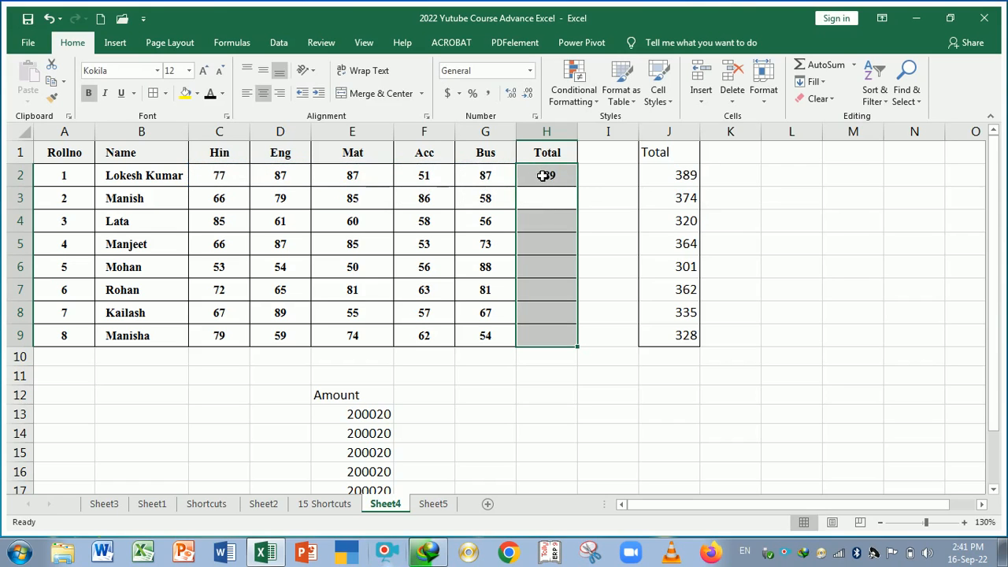
click(561, 176)
drag(578, 186, 570, 345)
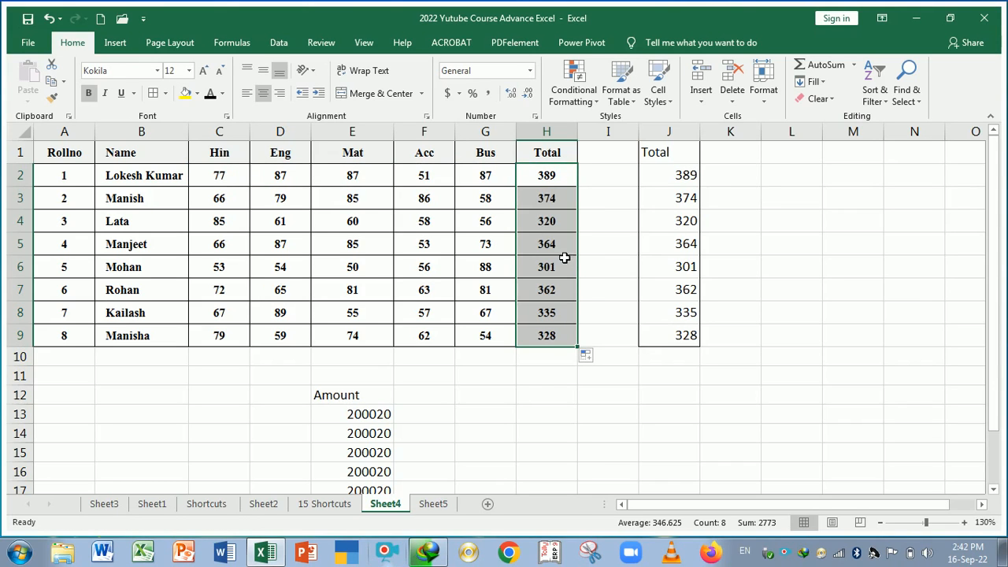
Check the comment entry on the 15 Shortcuts sheet and insert a comment on the last Total cell, H9, of Sheet4.
click(319, 503)
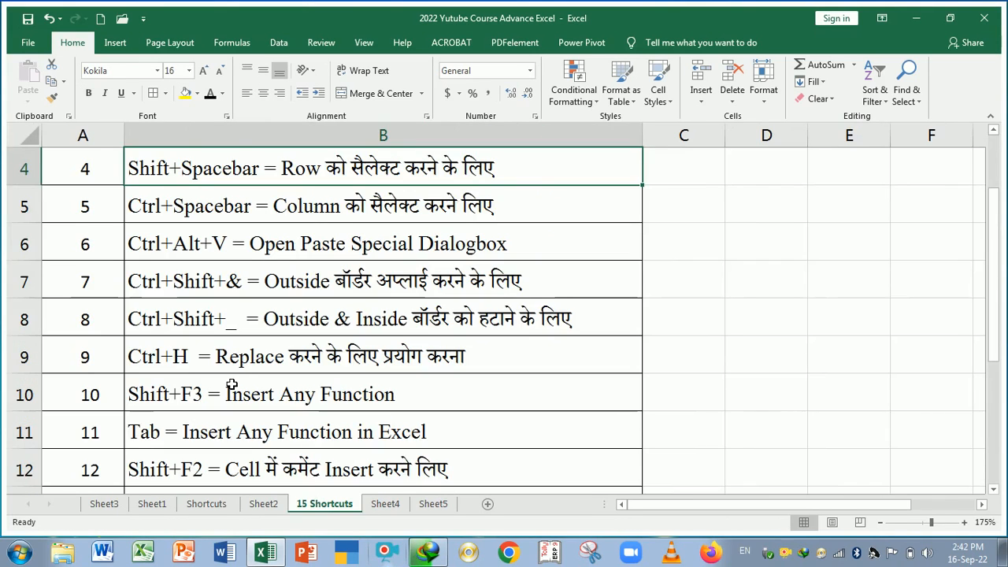
scroll(232, 384, down, 1)
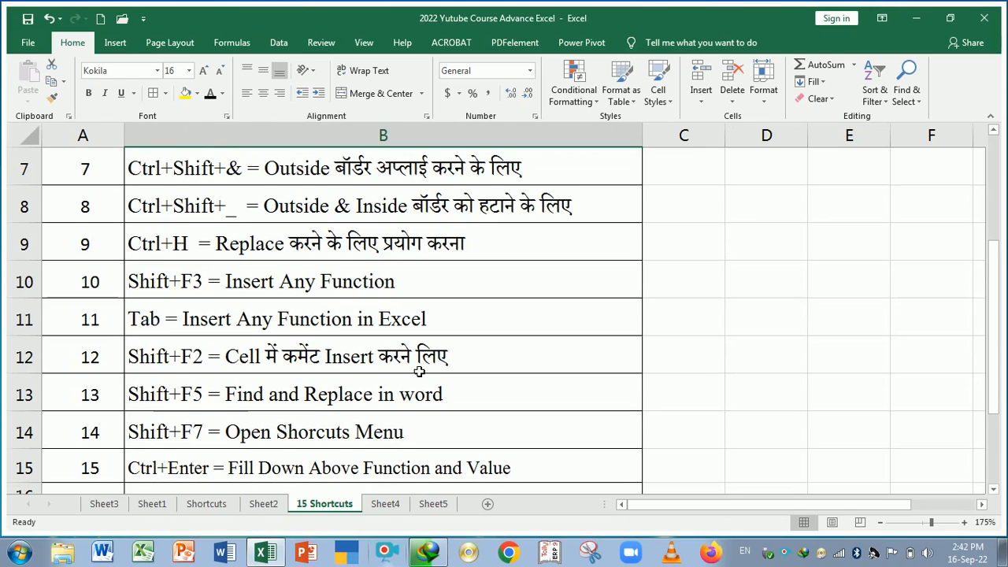
click(381, 504)
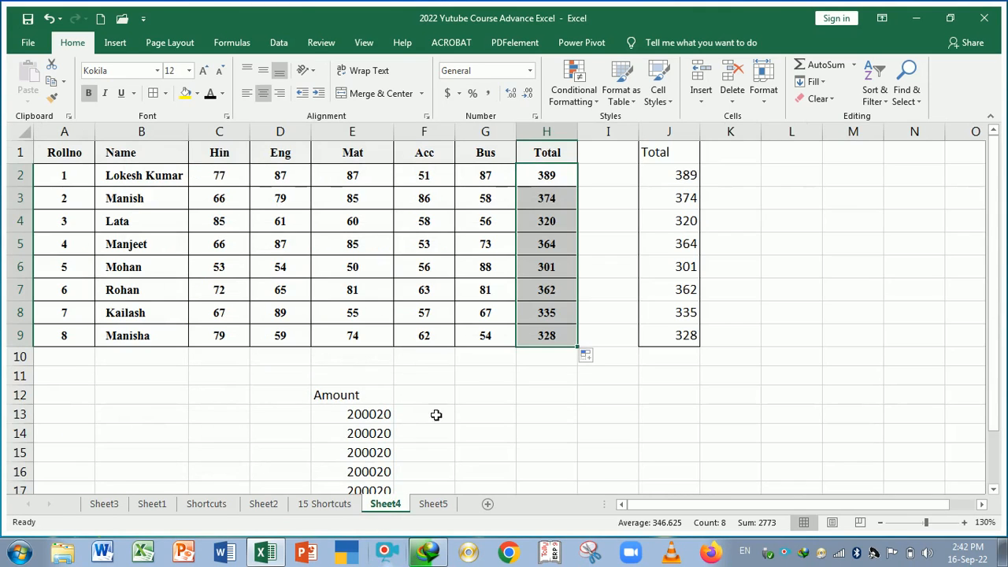
click(446, 399)
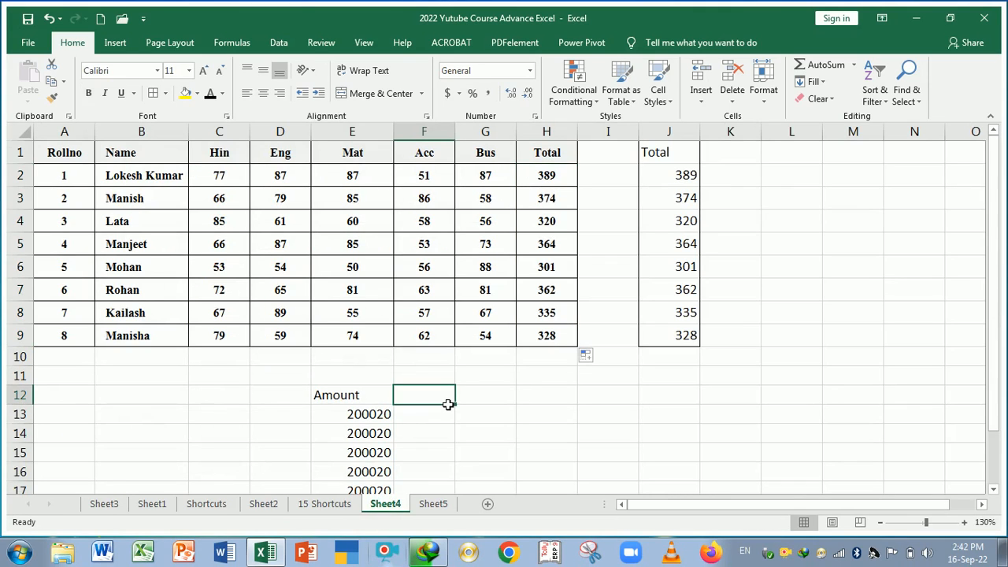
click(549, 345)
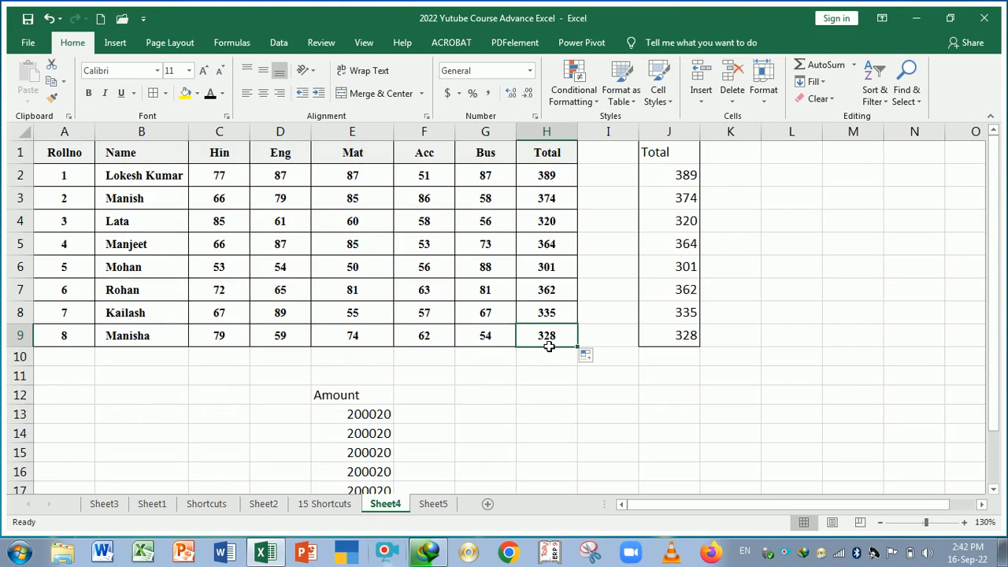
click(549, 378)
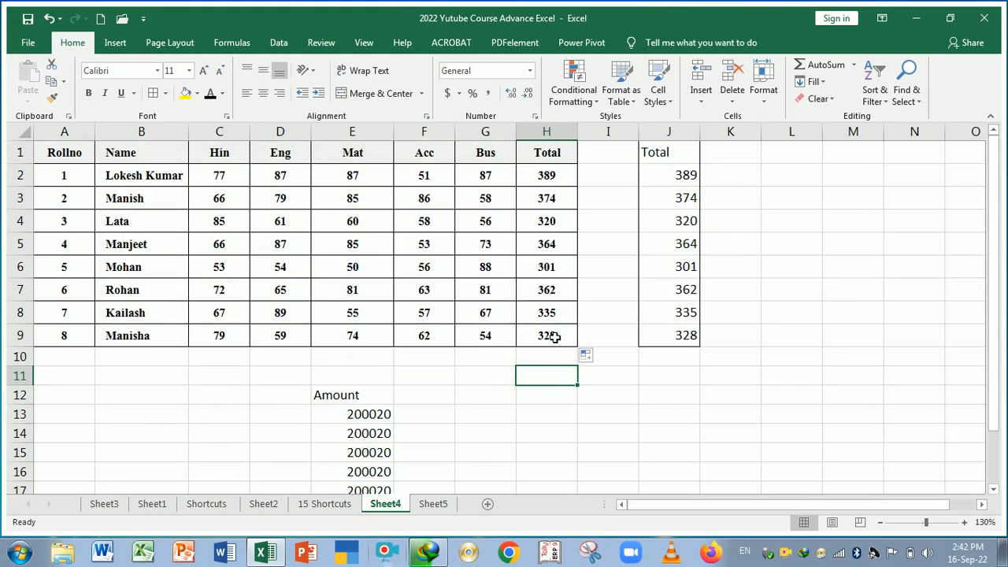
click(555, 336)
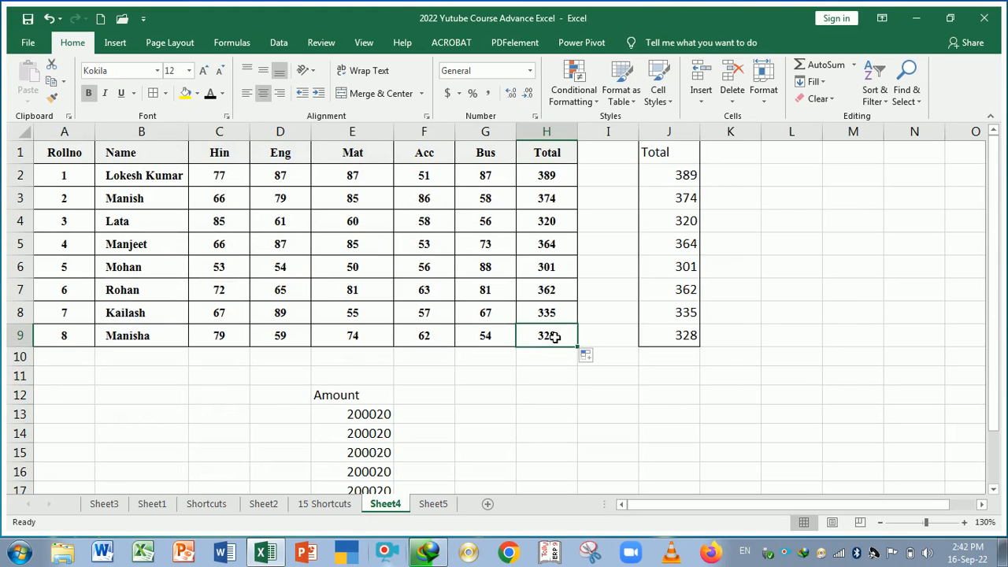
key(shift+F2)
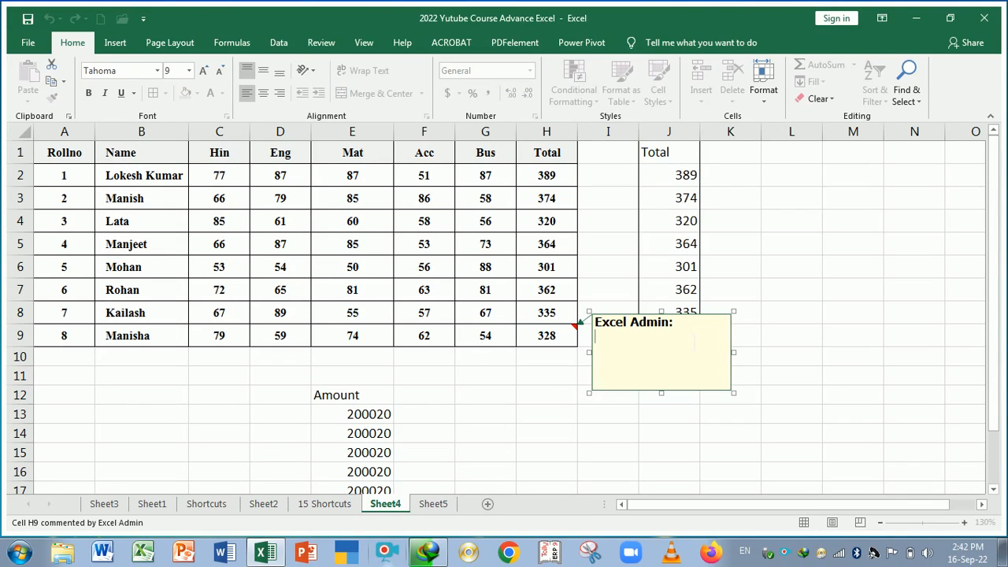
Delete the default author name from the new comment on H9.
key(BackSpace)
key(BackSpace)
key(BackSpace)
key(BackSpace)
key(BackSpace)
key(BackSpace)
key(BackSpace)
key(BackSpace)
key(BackSpace)
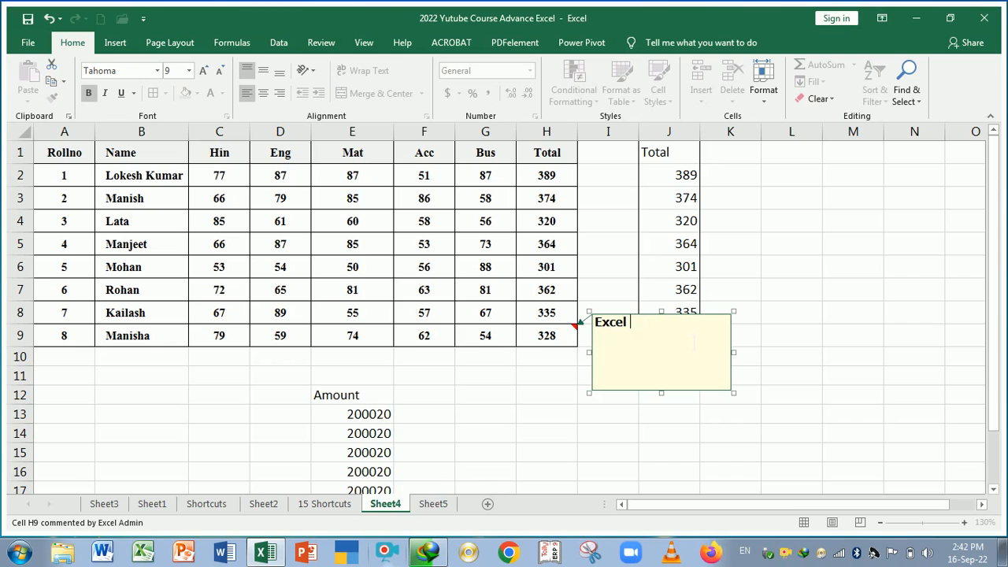
key(BackSpace)
key(BackSpace)
key(BackSpace)
key(BackSpace)
Write "total" followed by a student's name in parentheses in the H9 comment, and leave the comment box.
text(total (Mani)
key(BackSpace)
key(BackSpace)
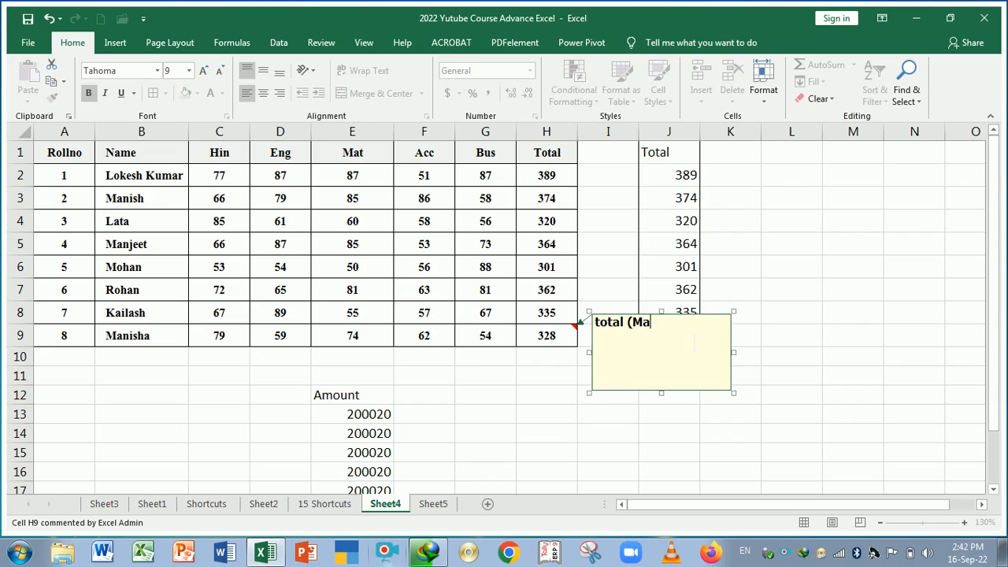
text(nsish)
key(BackSpace)
key(BackSpace)
key(BackSpace)
key(BackSpace)
text(ish)
key(BackSpace)
text(h))
click(499, 405)
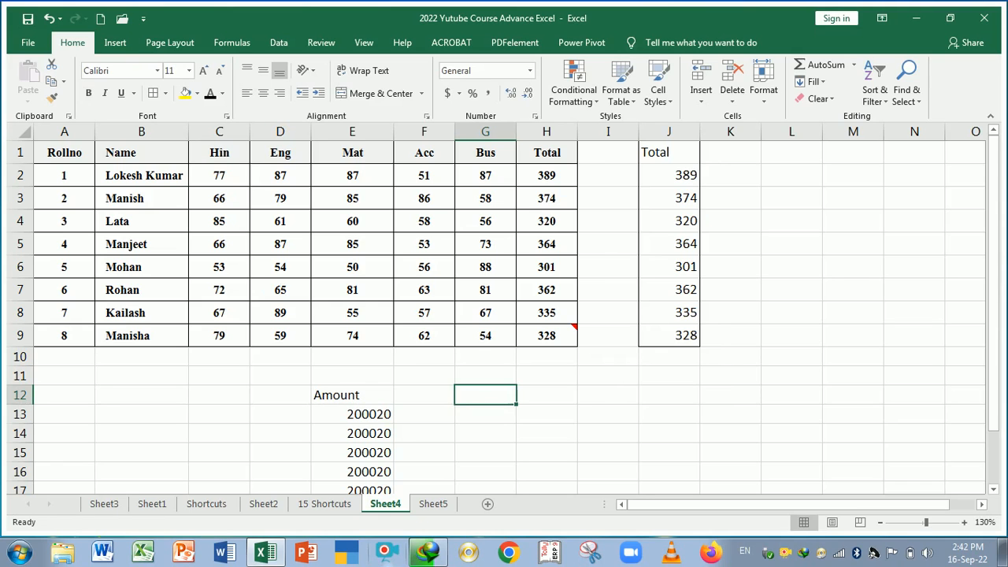
Check the Find and Replace entry on the 15 Shortcuts sheet, and view the Find and Replace dialog on Sheet4 without searching.
click(331, 504)
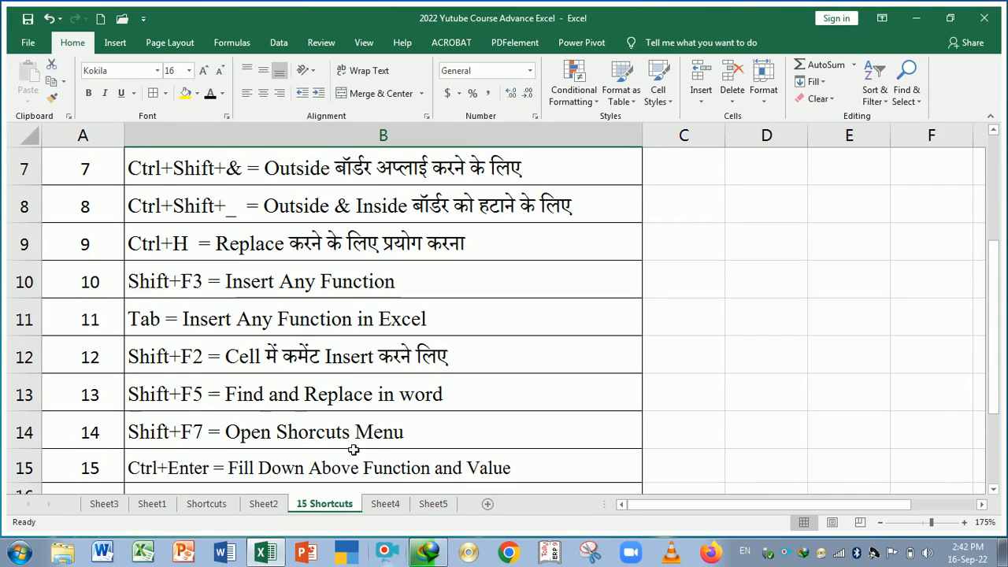
click(393, 503)
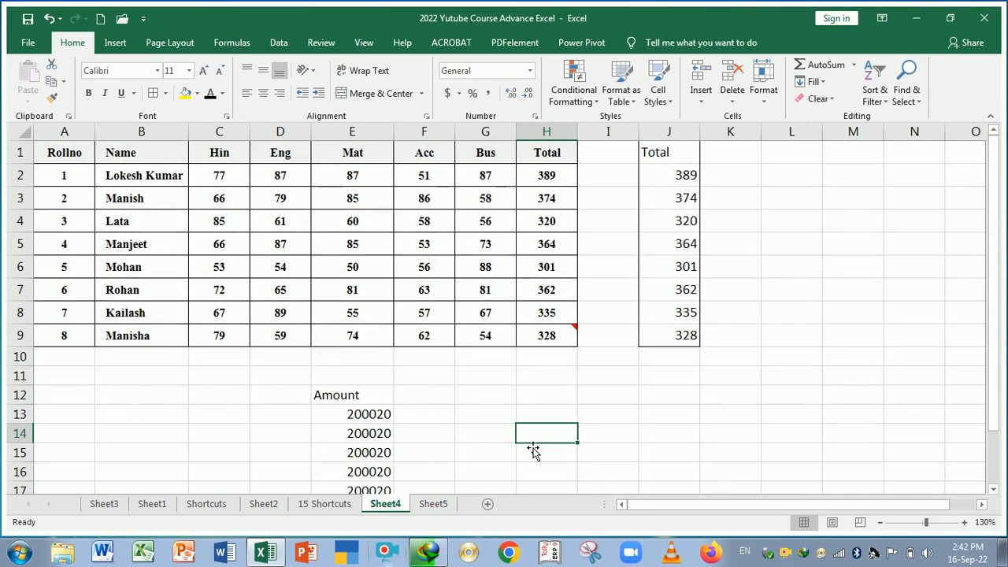
key(ctrl+f)
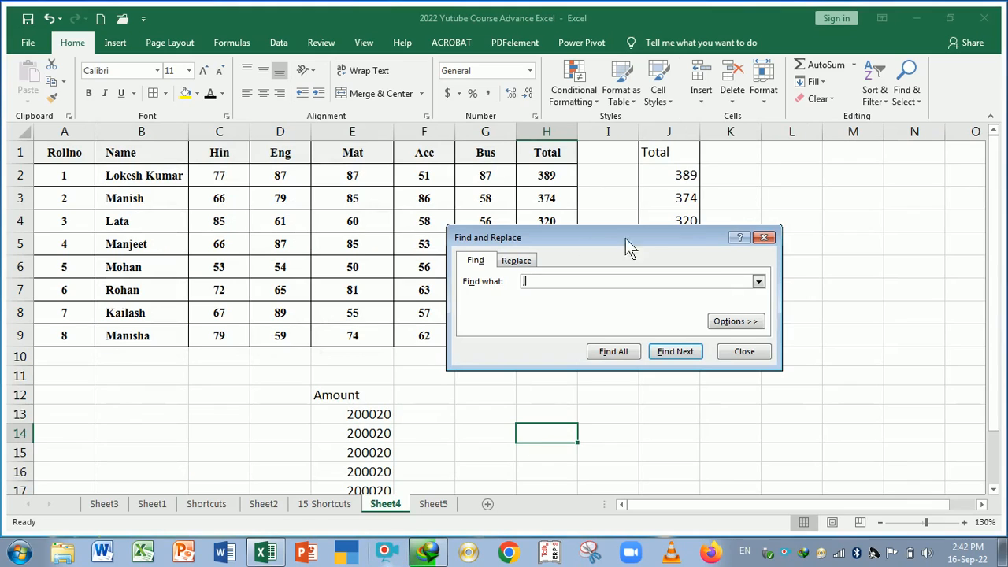
click(763, 237)
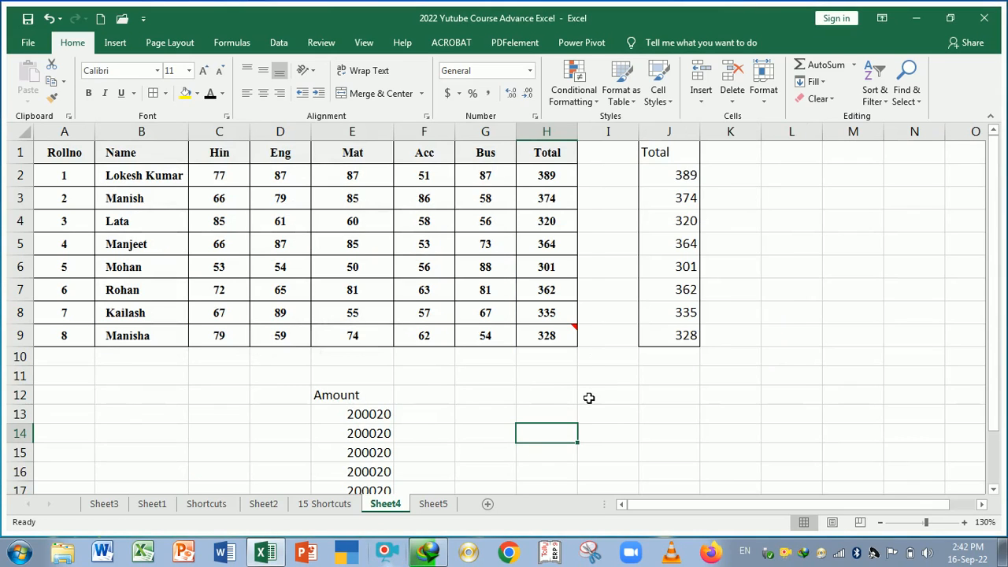
click(556, 414)
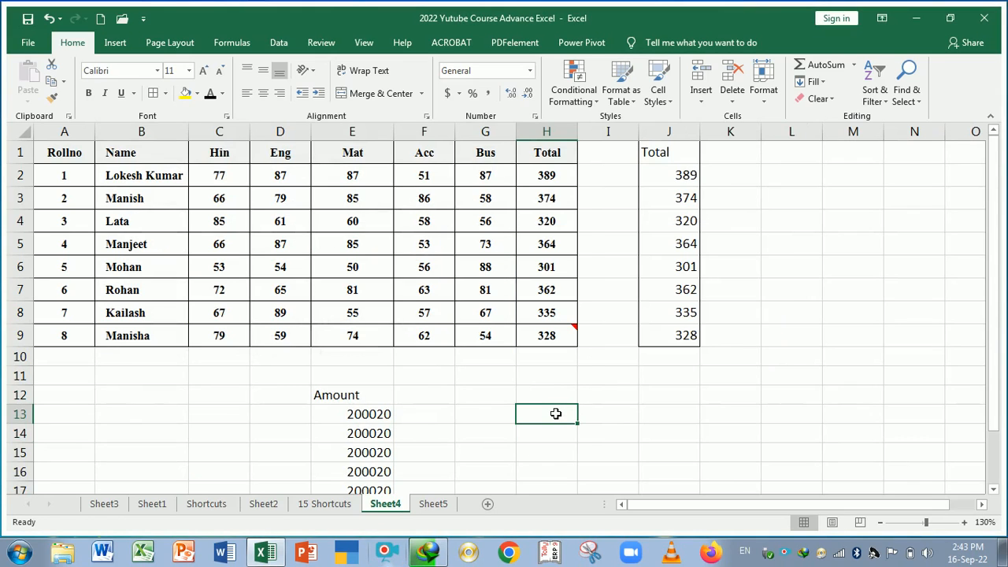
key(ctrl+f)
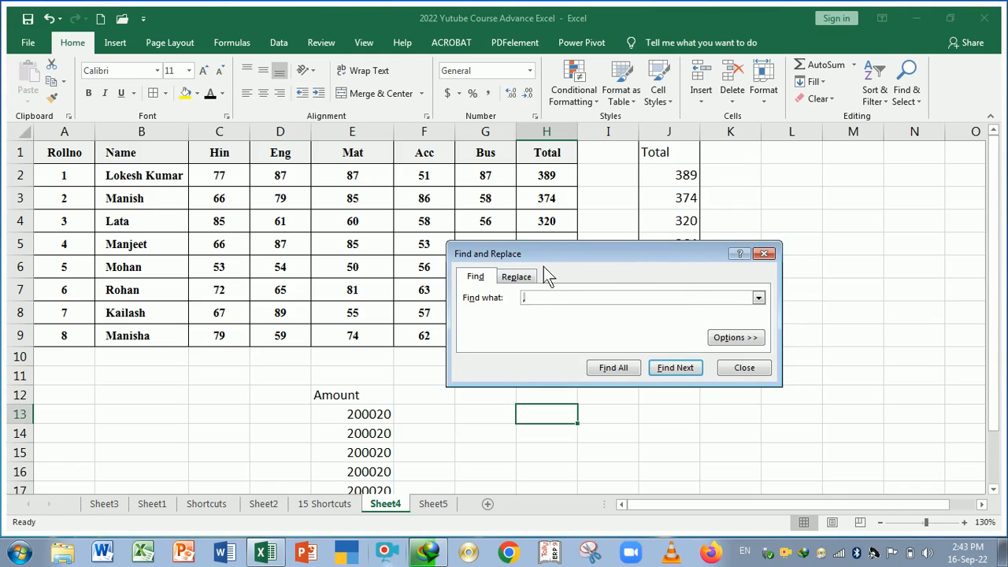
click(764, 254)
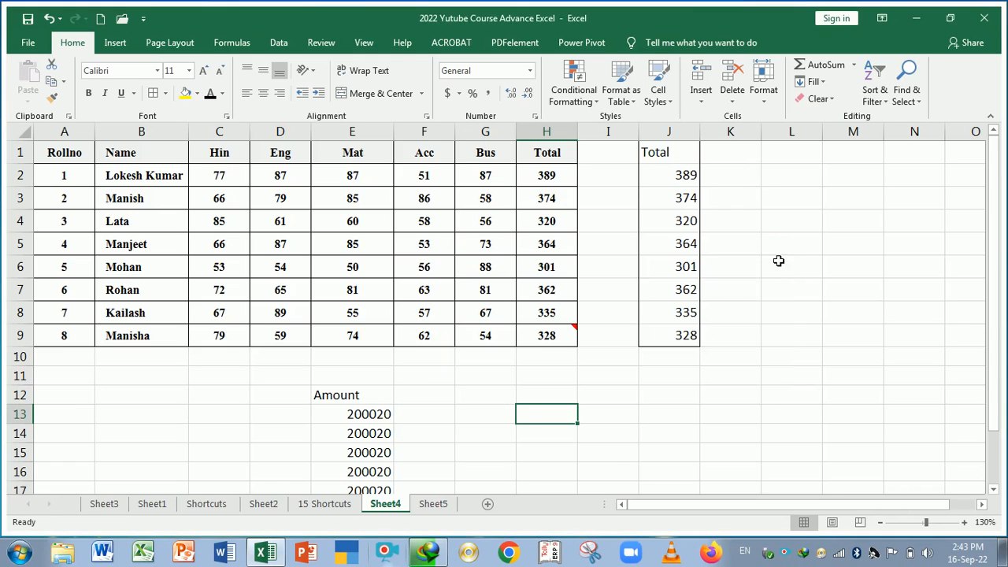
Check the shortcut menu entry on the 15 Shortcuts sheet, and view the context menu and Thesaurus for Sheet4's marks table A1:H9.
click(325, 506)
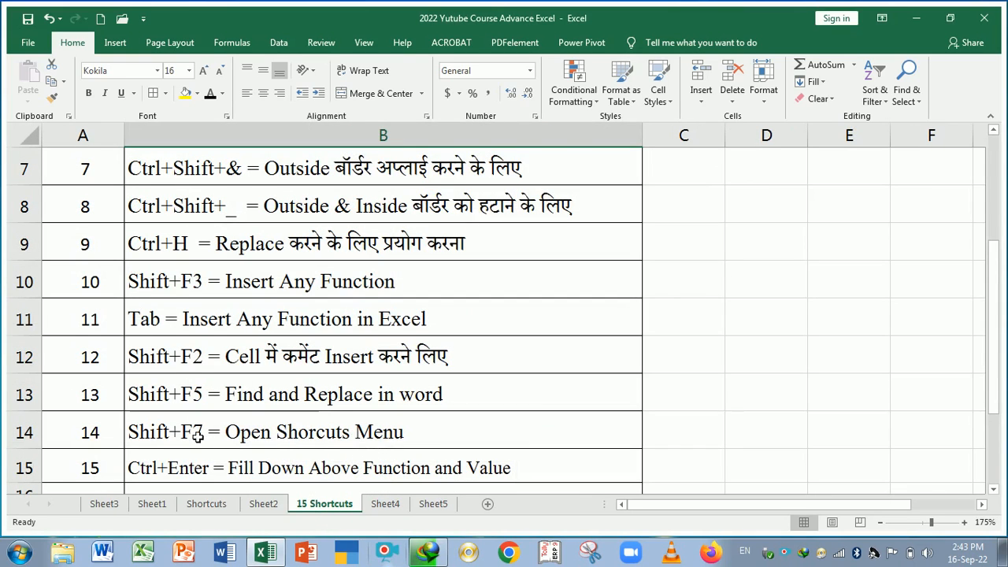
click(382, 507)
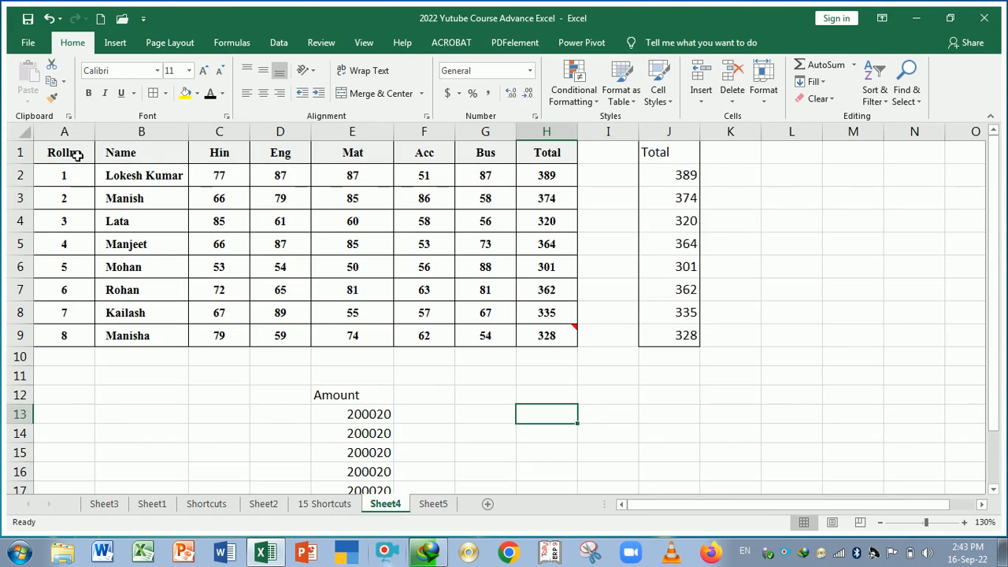
drag(74, 153, 540, 338)
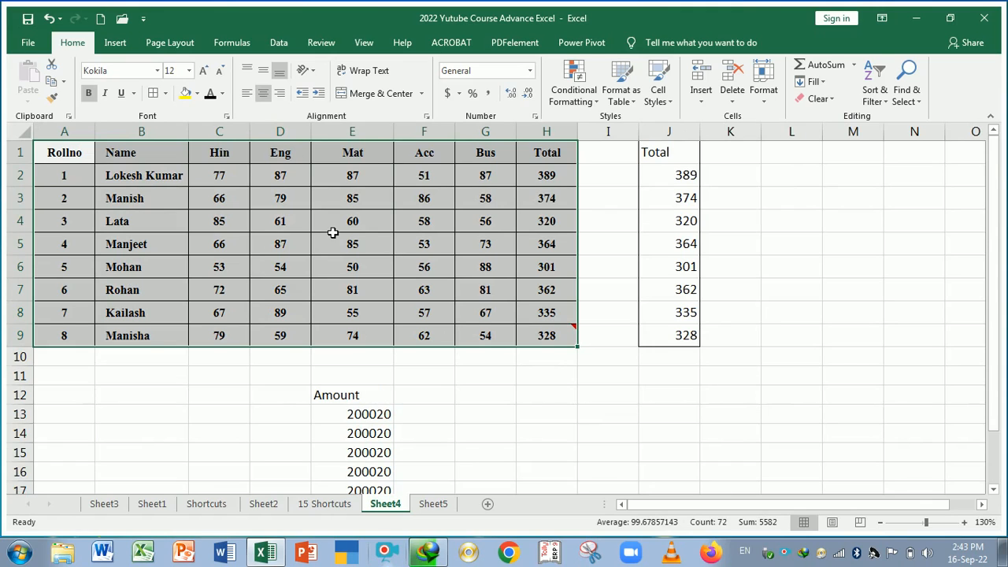
right_click(463, 230)
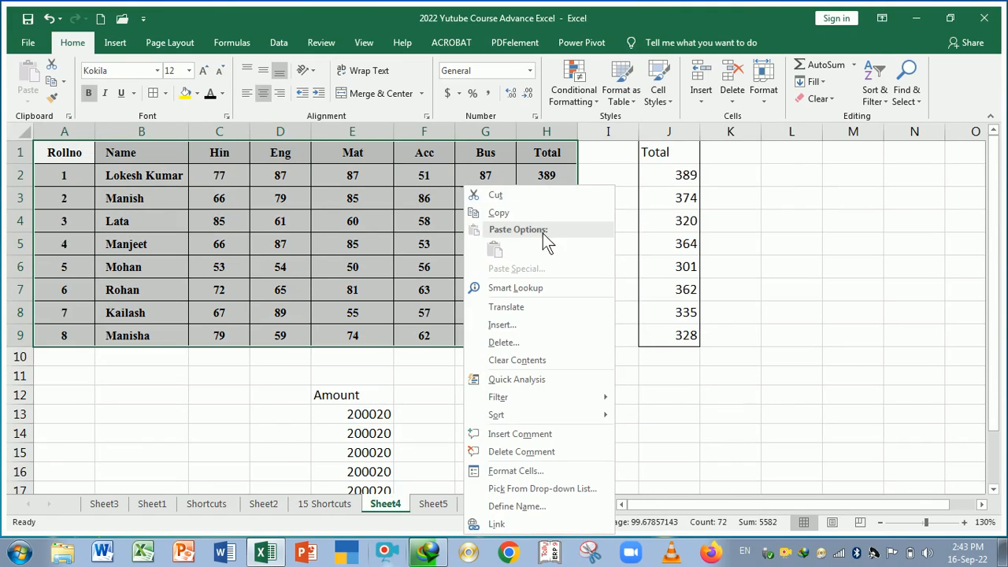
key(Escape)
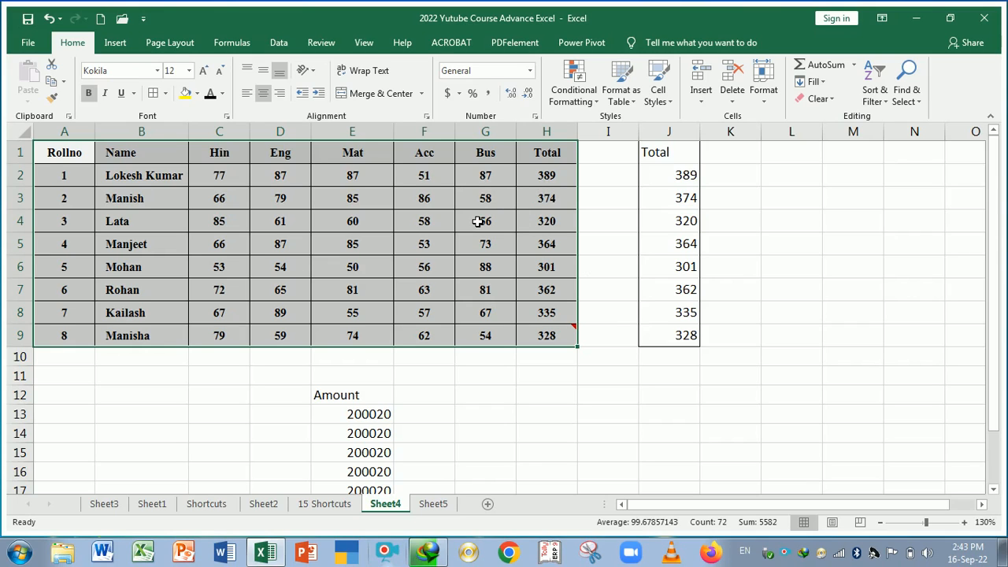
key(shift+F7)
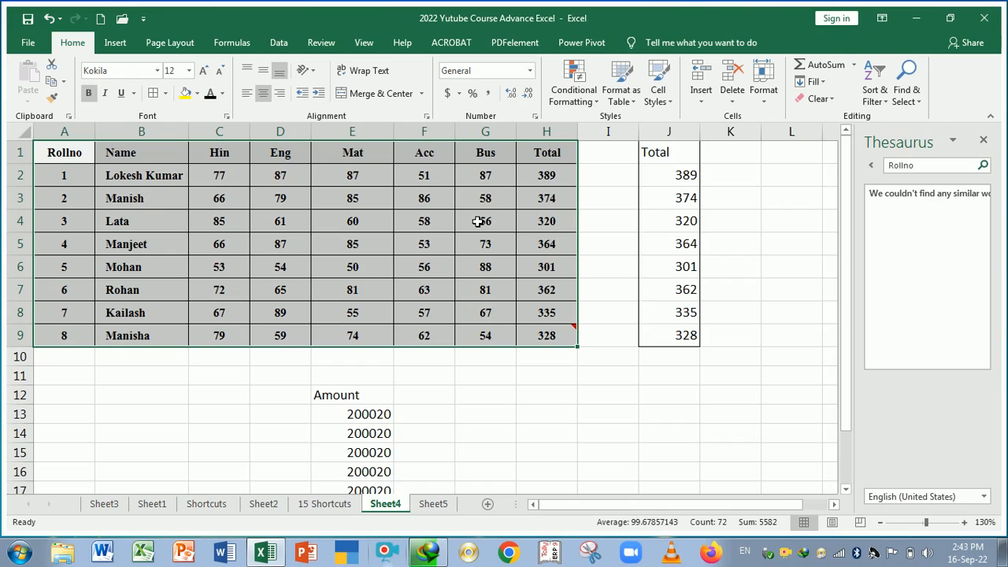
click(984, 141)
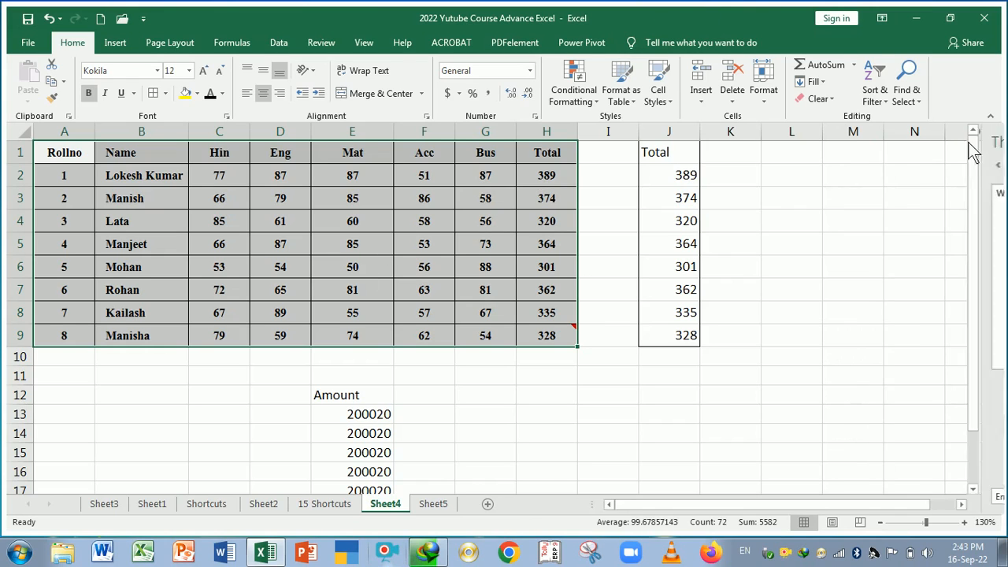
Recheck the shortcut menu entry on the 15 Shortcuts sheet against the context menu of Sheet4's marks table A1:H9.
right_click(444, 218)
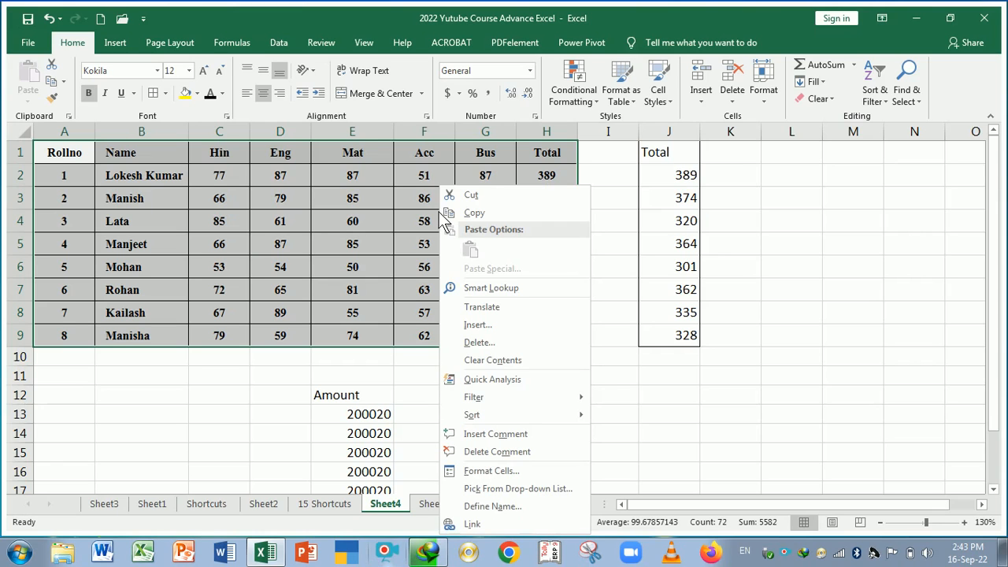
click(341, 501)
click(341, 501)
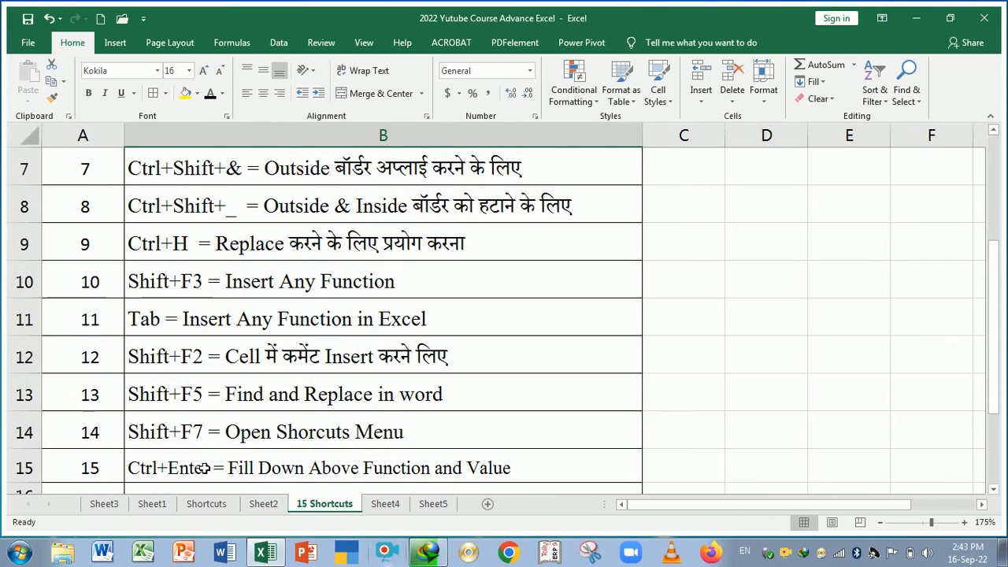
click(385, 504)
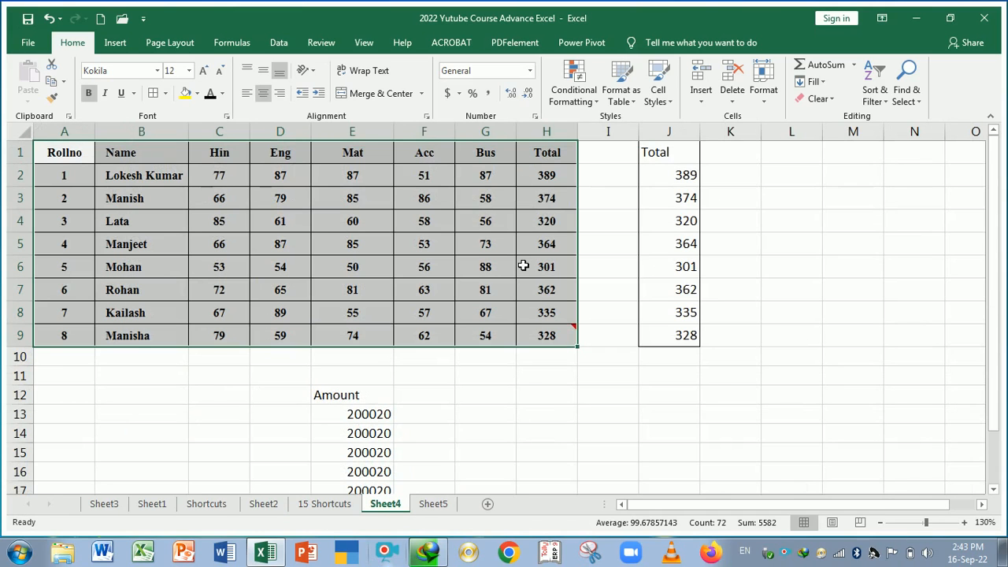
key(shift+F10)
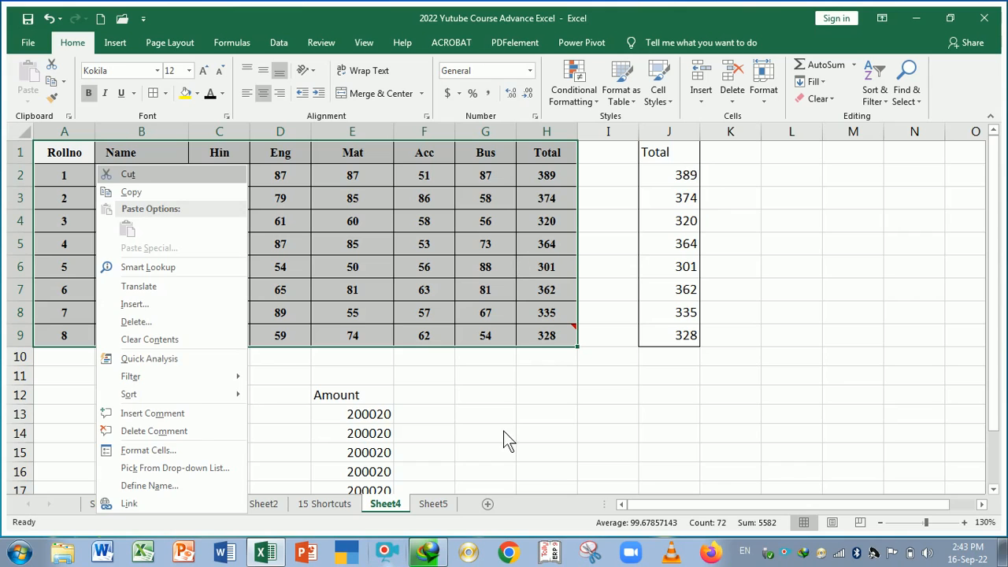
key(Escape)
Correct the shortcut in entry 14 on the 15 Shortcuts sheet to Shift+F10.
click(356, 503)
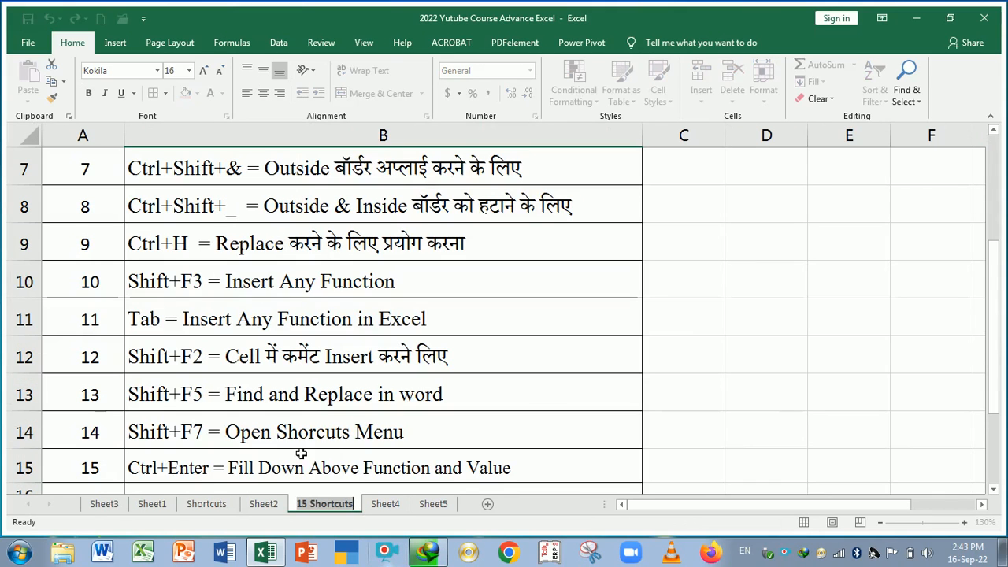
double_click(203, 432)
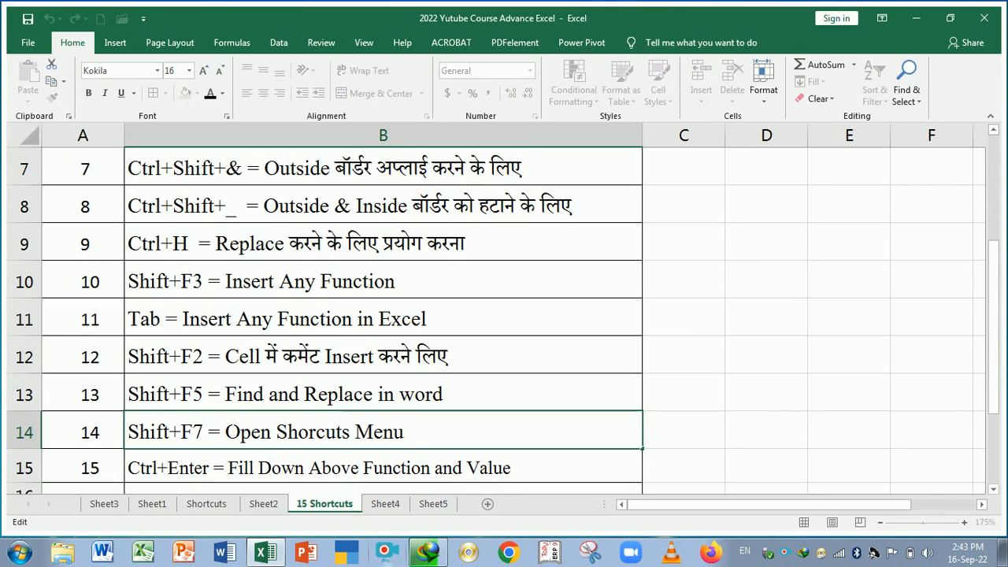
key(BackSpace)
text(10)
key(Return)
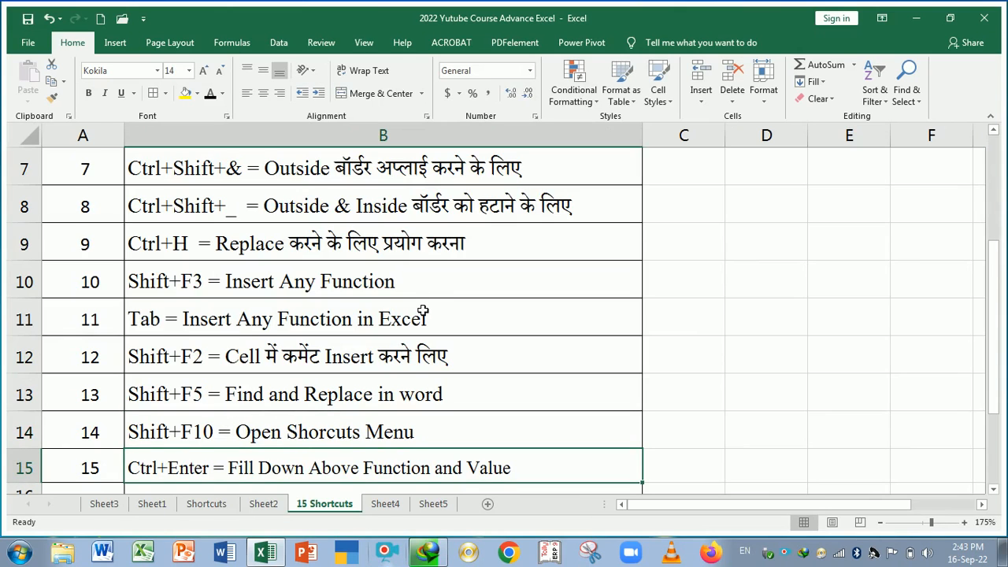
View the context menu for B11:B14 on the 15 Shortcuts sheet and for Sheet4's marks table, dismissing both without choosing a command.
drag(423, 312, 423, 434)
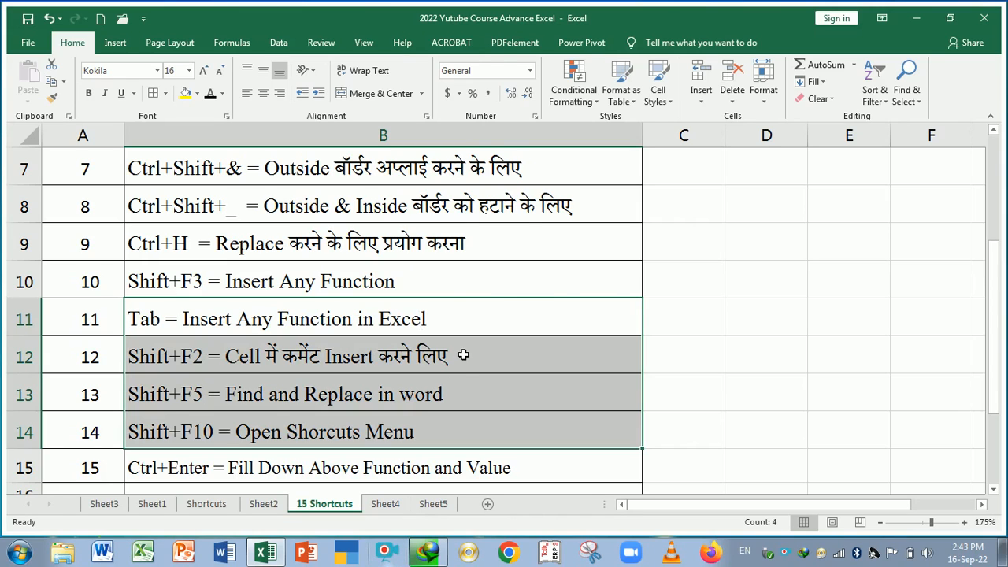
right_click(463, 356)
click(707, 324)
click(390, 505)
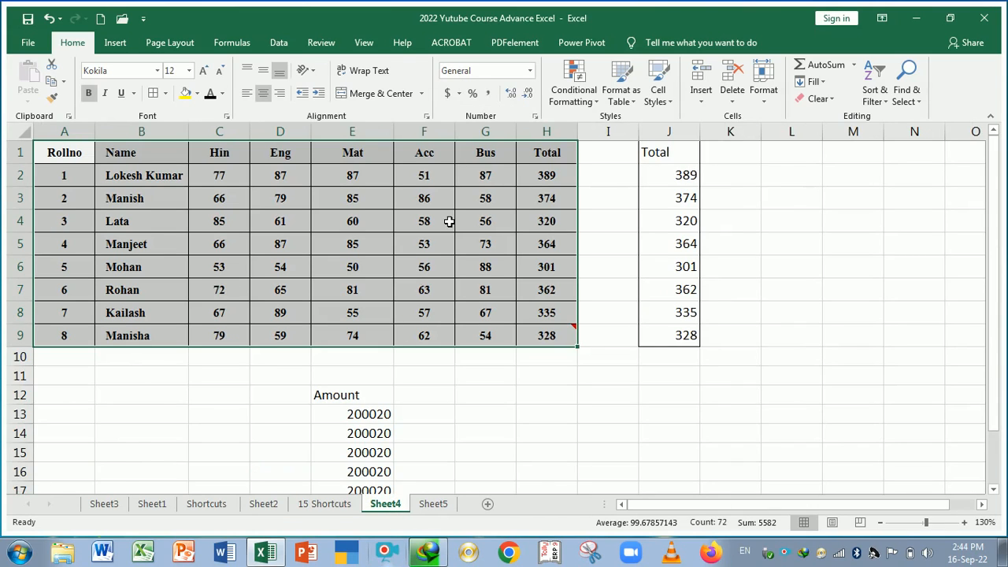
key(shift+F10)
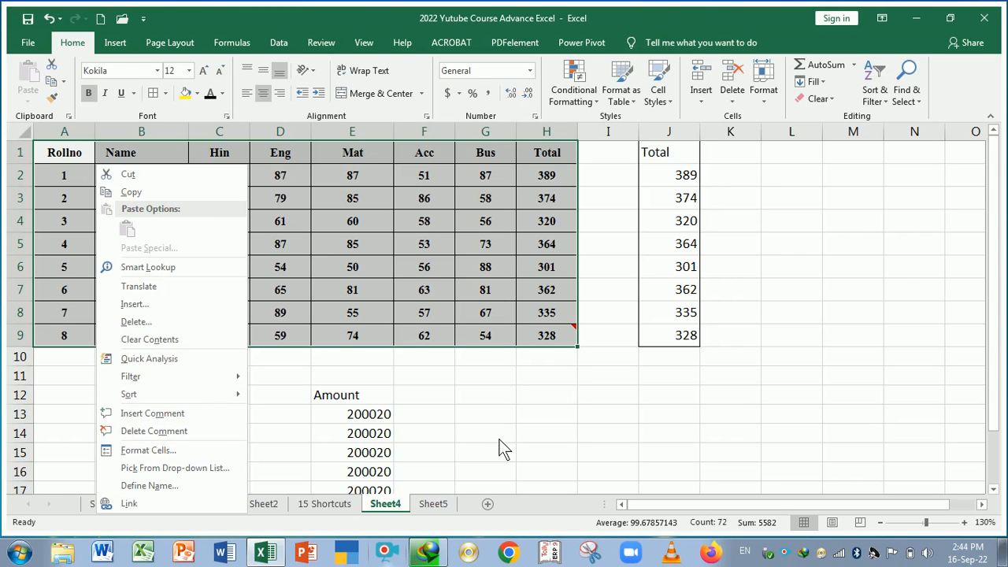
key(Escape)
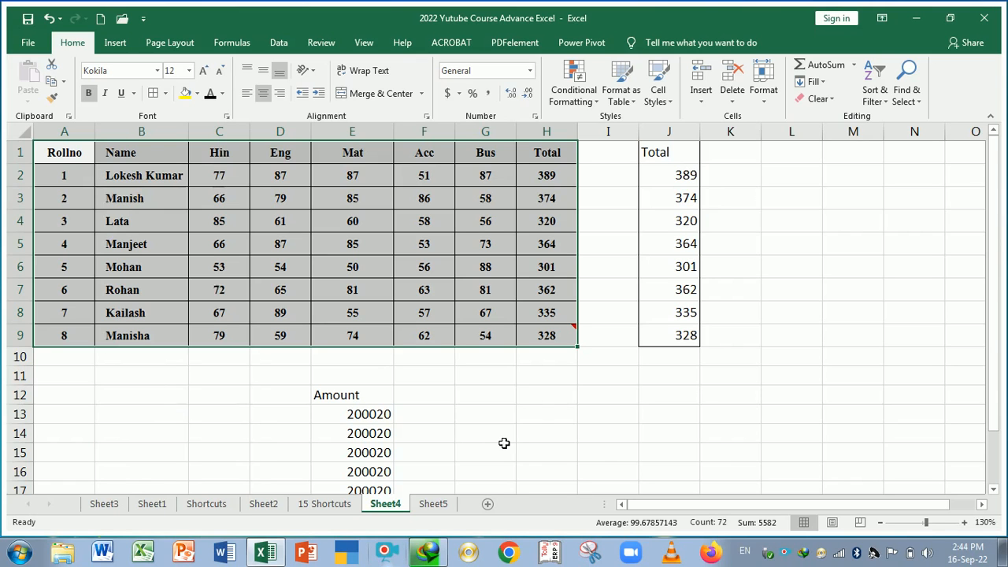
click(537, 412)
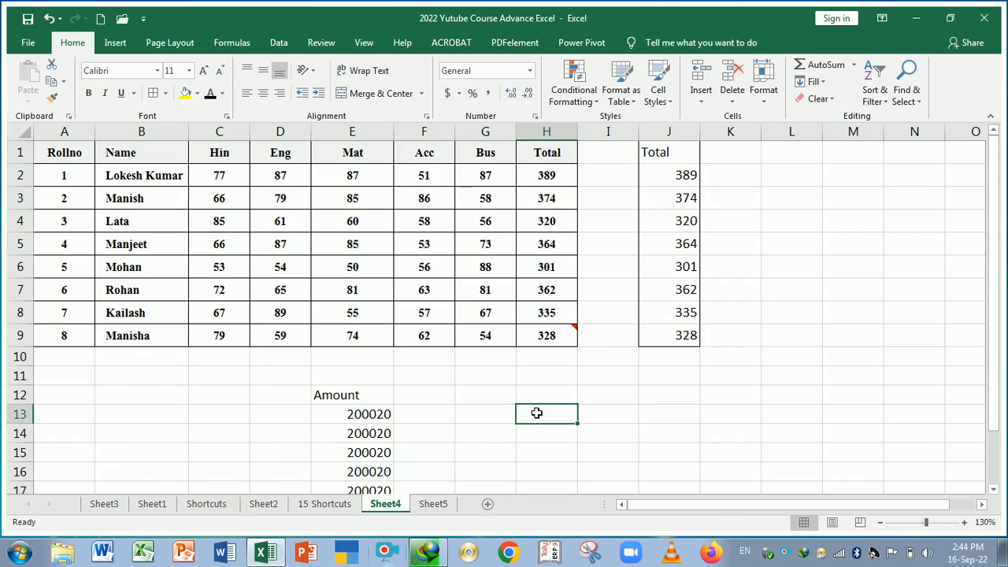
Check entry 15, Ctrl+Enter, on the 15 Shortcuts sheet and return to Sheet4.
click(331, 503)
scroll(269, 455, down, 1)
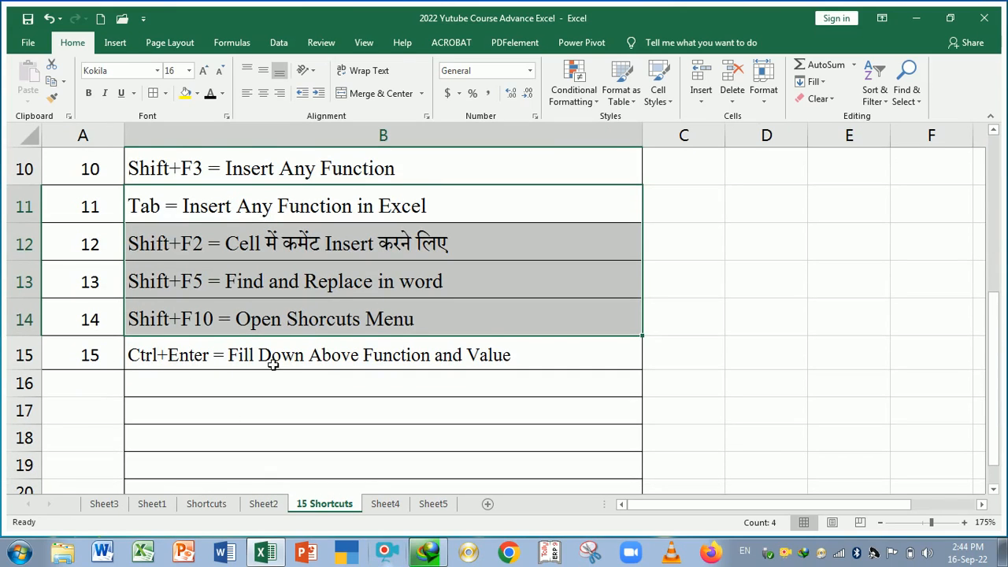
click(385, 505)
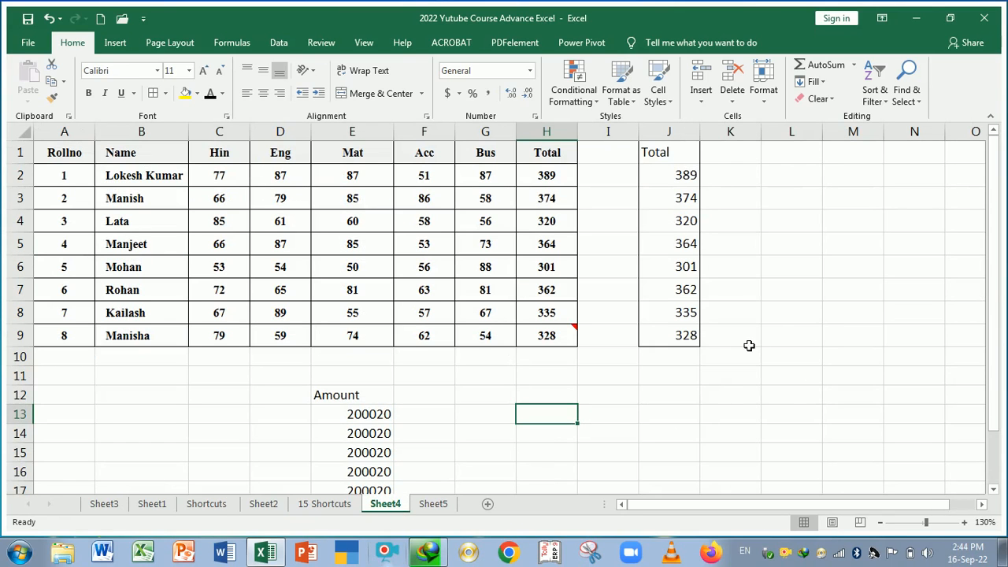
Enter the heading "city" in I1 and the value "Delhi" in I2 beside the marks table.
click(610, 163)
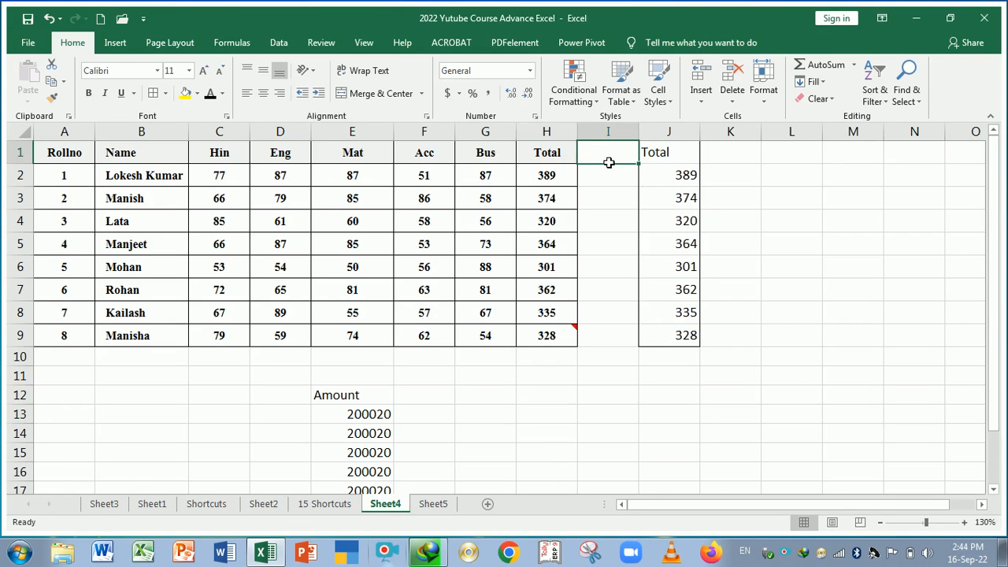
text(city)
key(Return)
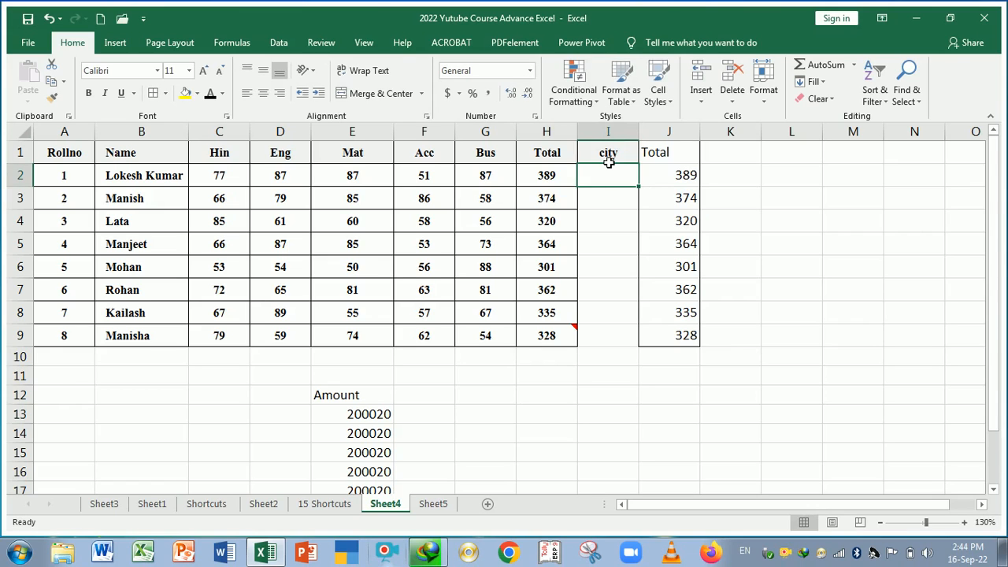
text(Delhi)
key(Return)
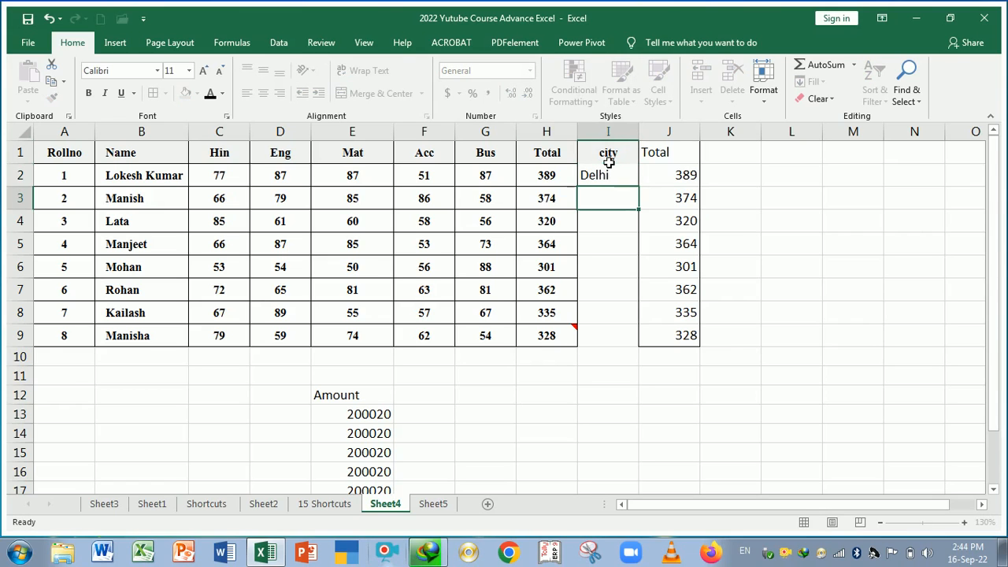
Fill I2:I9 with "Delhi" in a single entry, and clear the range again.
drag(617, 174, 617, 340)
drag(608, 175, 604, 339)
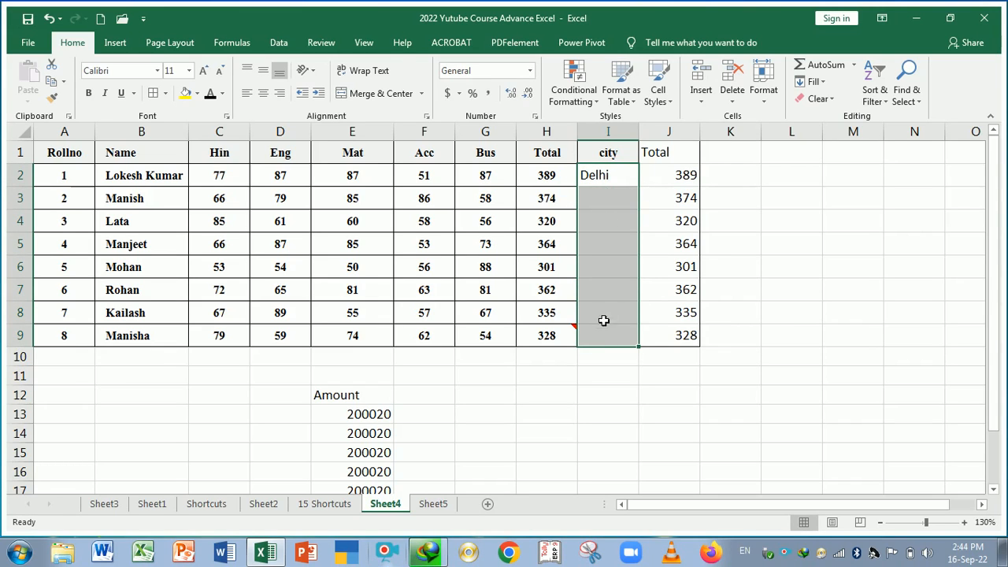
click(613, 381)
drag(618, 178, 615, 342)
key(Delete)
text(De)
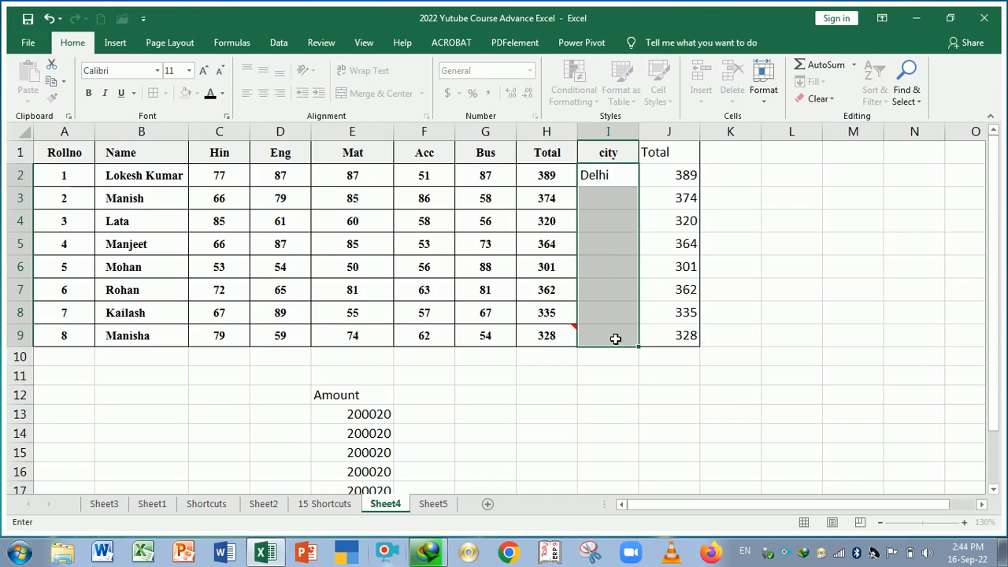
key(ctrl+Return)
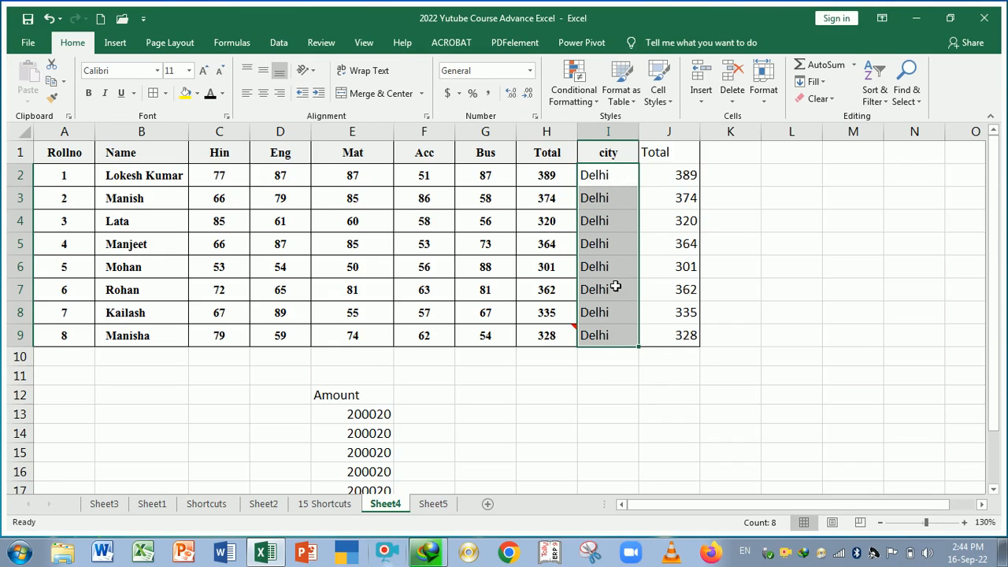
key(Delete)
click(575, 396)
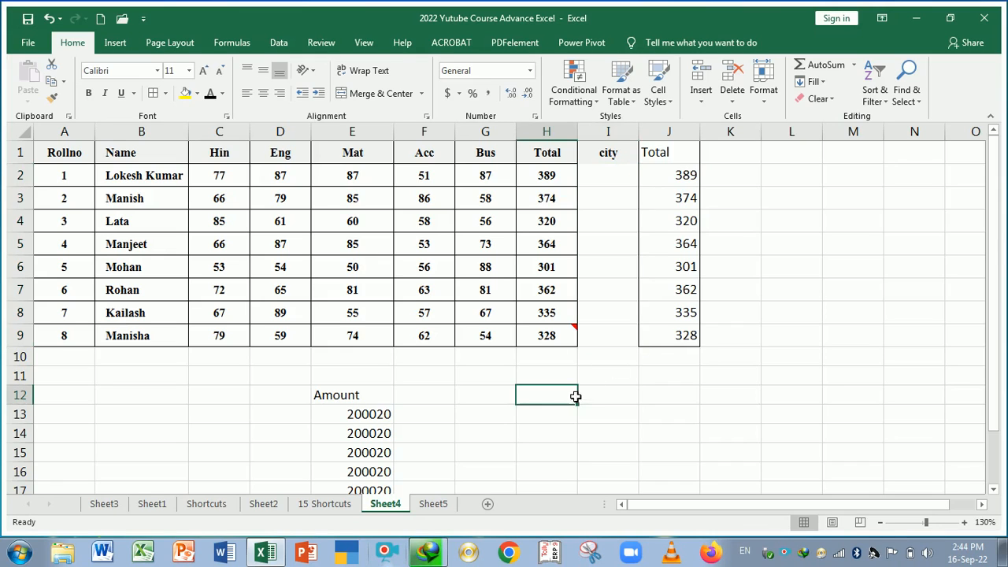
Clear the totals in H2:H9 and fill the whole range at once with the formula =SUM(C2:G2).
drag(547, 177, 557, 334)
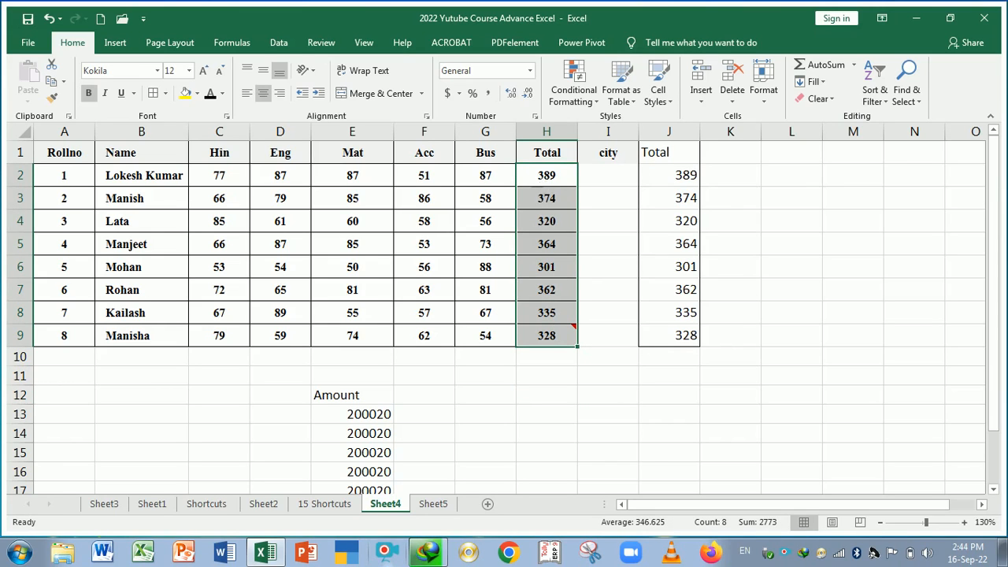
key(Delete)
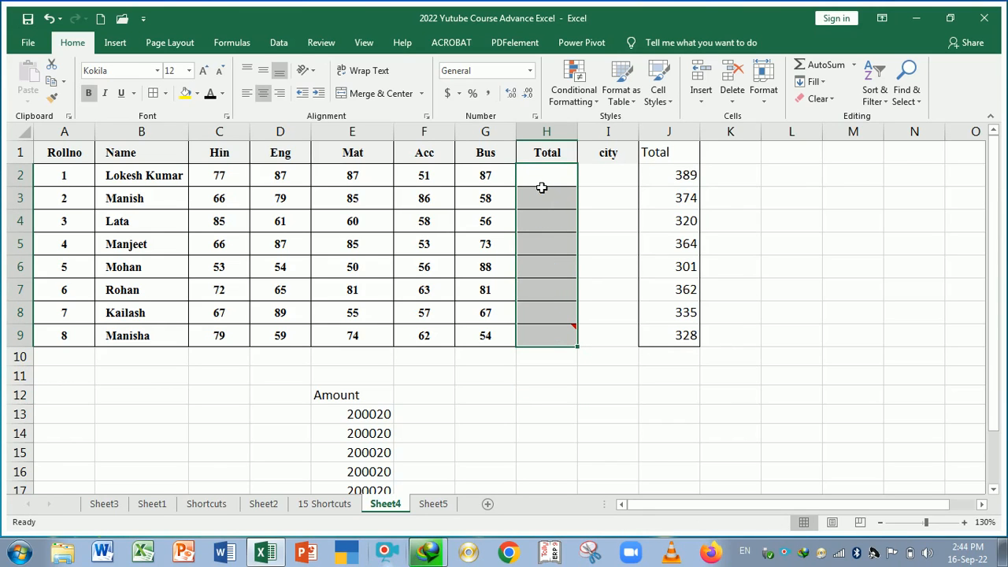
text(=sum)
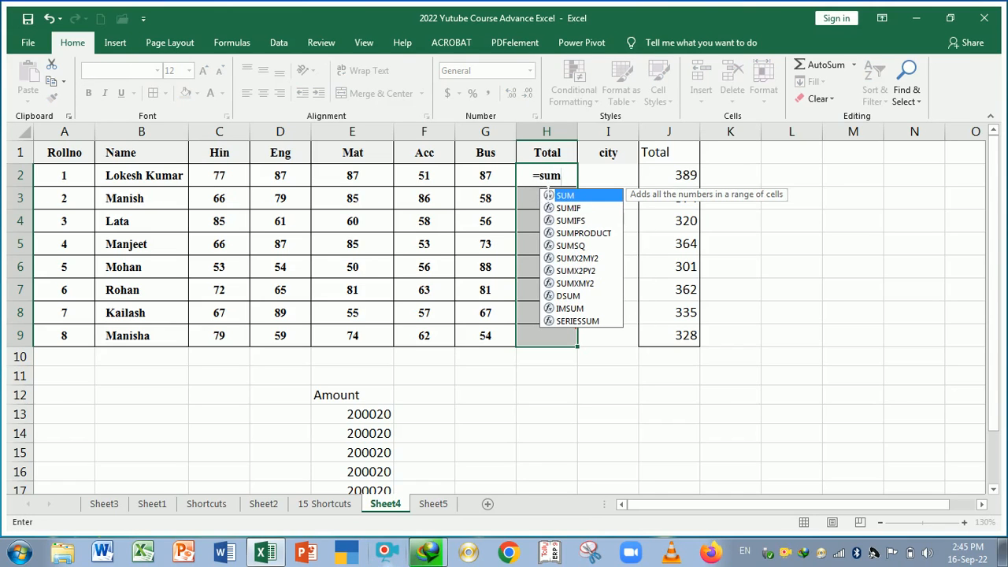
key(Tab)
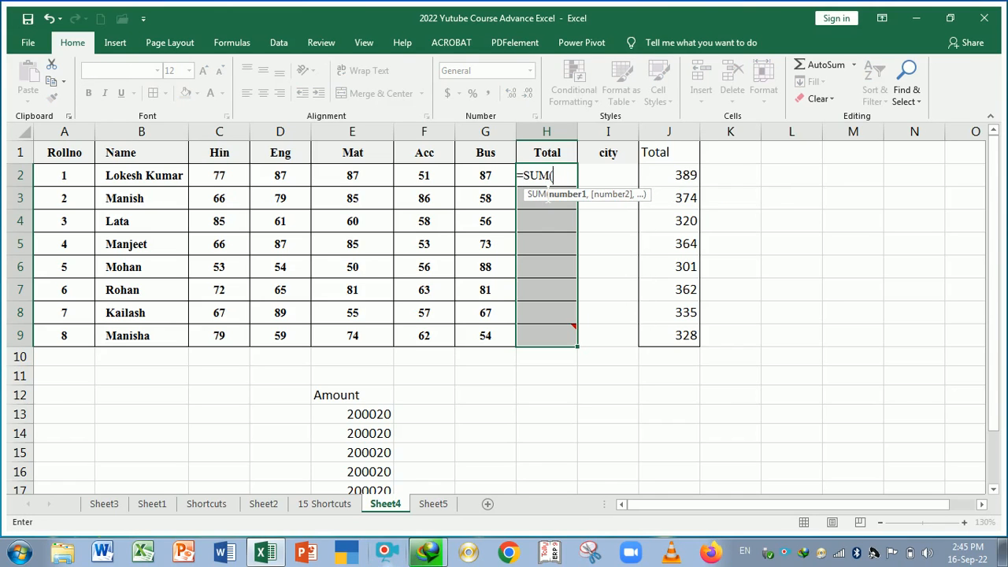
drag(213, 176, 485, 175)
text())
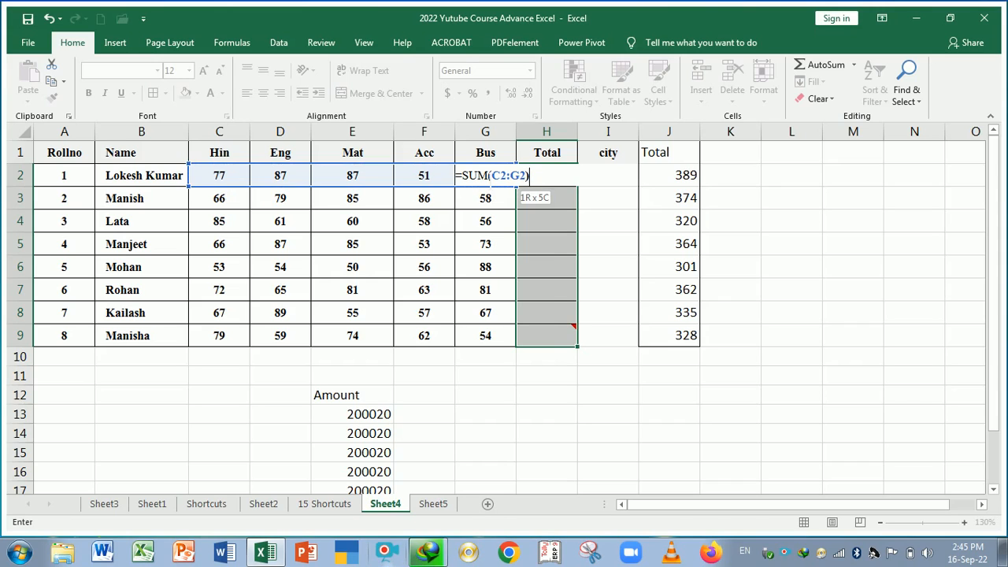
key(ctrl+Return)
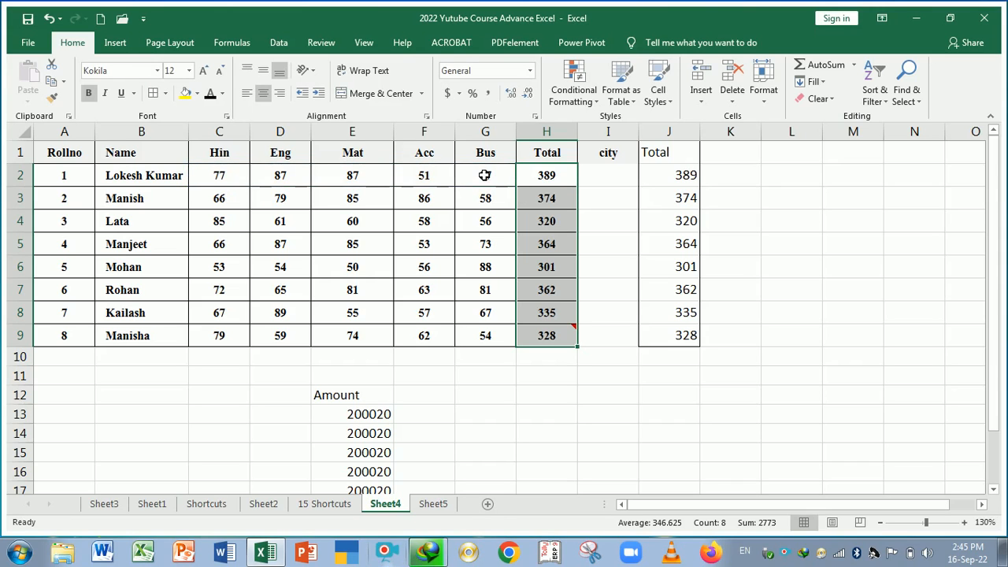
Review the filled totals in H2:H9 and inspect the SUM formula in H2 without changing it.
click(557, 180)
drag(557, 180, 549, 333)
click(549, 335)
double_click(549, 178)
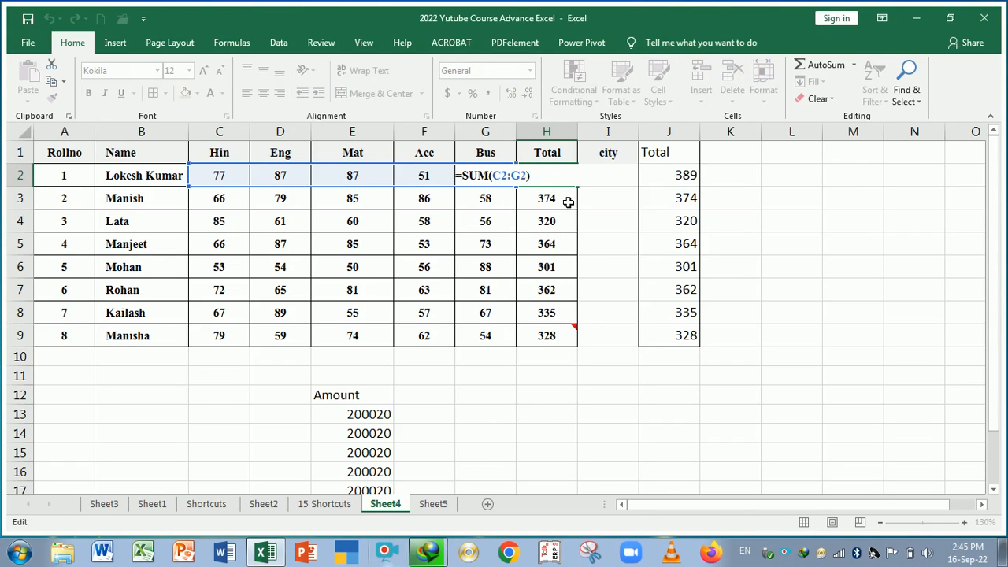
key(Return)
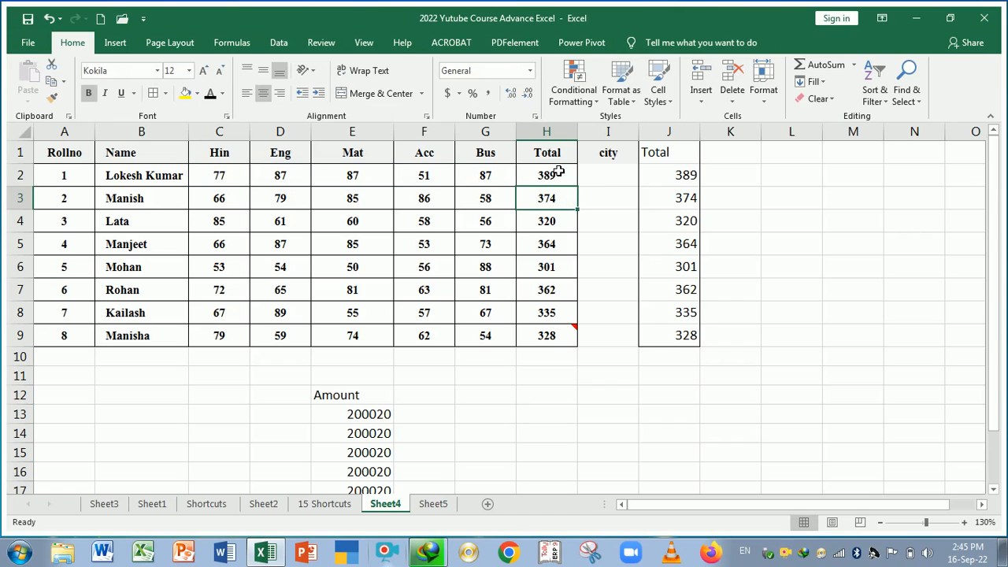
drag(558, 174, 556, 338)
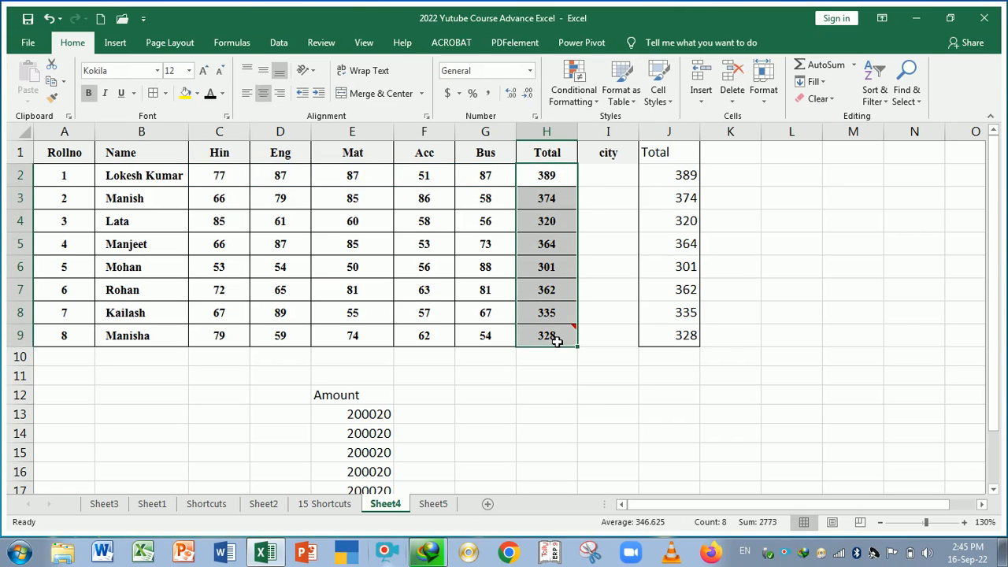
click(557, 362)
click(556, 381)
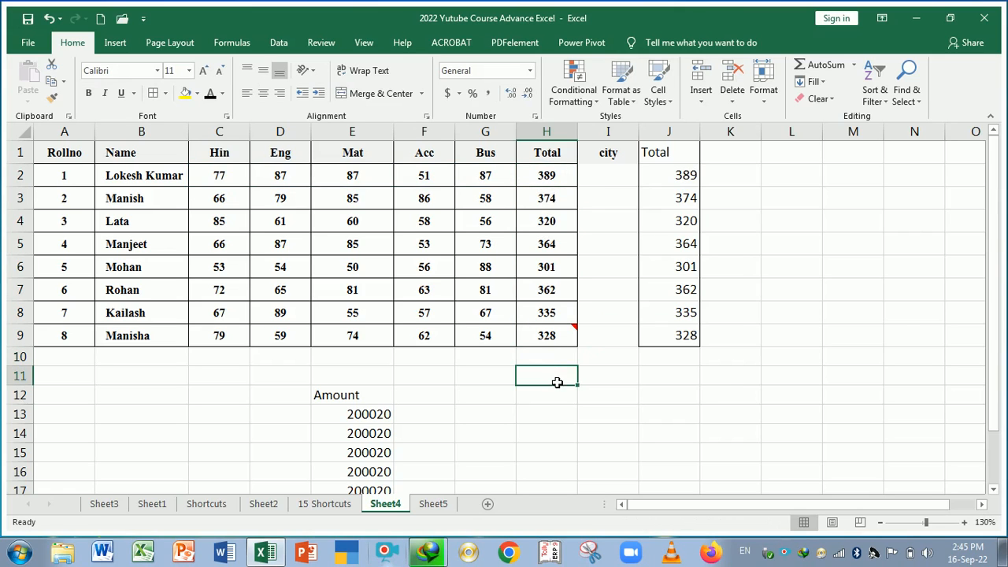
double_click(545, 180)
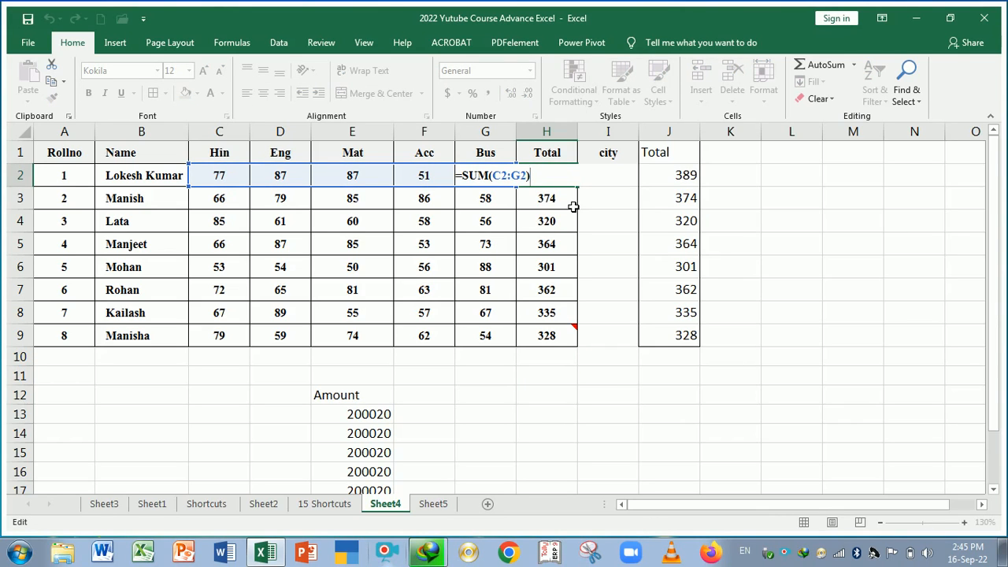
key(Return)
Select the empty city cells I2:I9.
drag(617, 182, 611, 331)
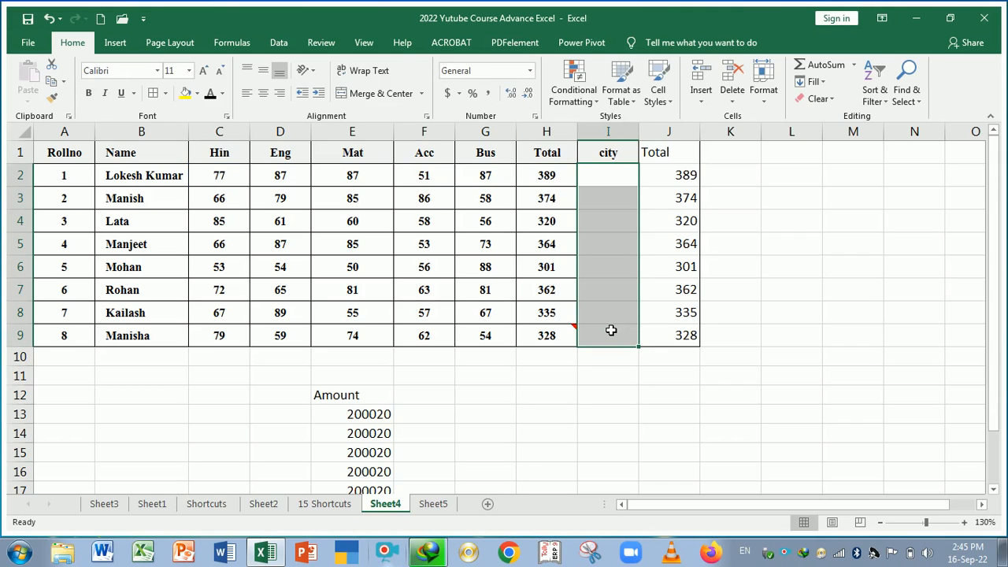